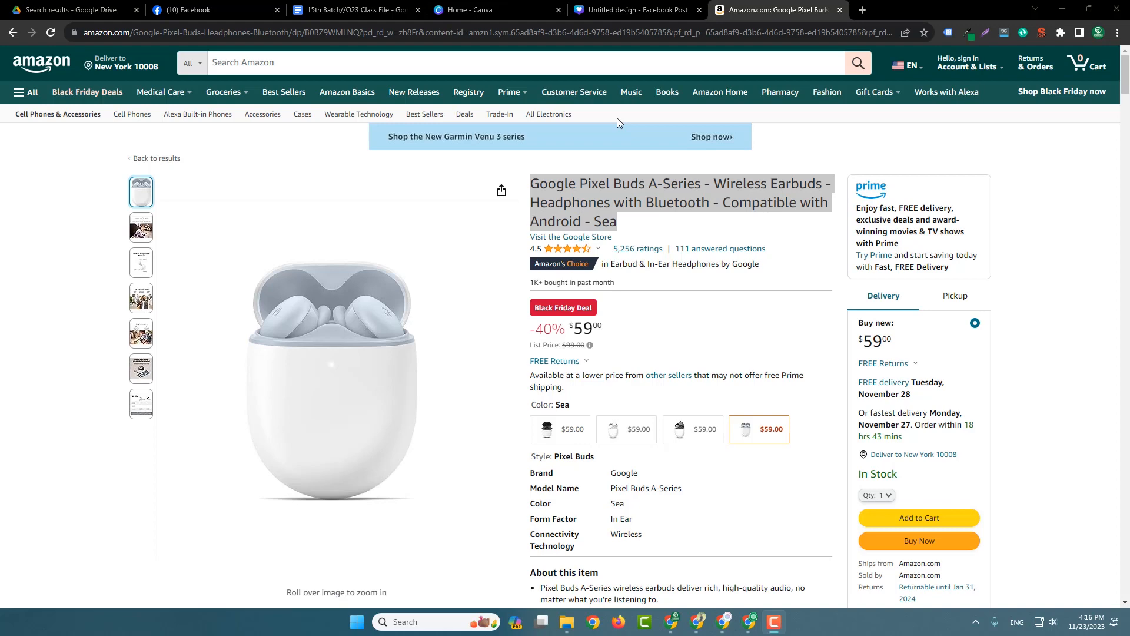
- Look through the product photos of the Google Pixel Buds A-Series on the Amazon page
left_click(703, 189)
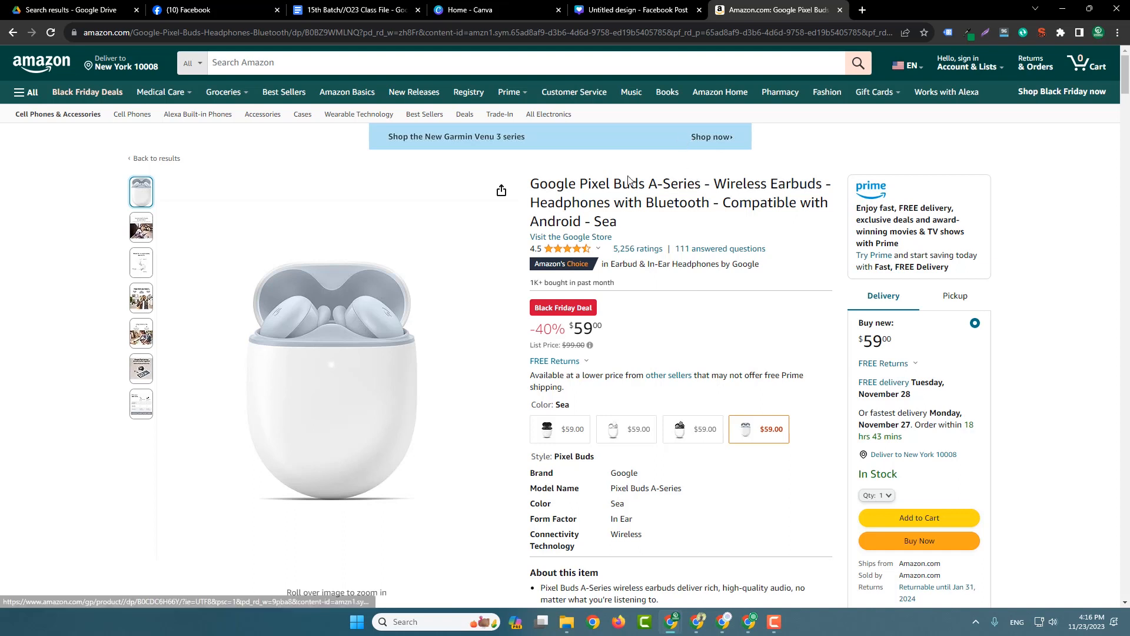
mouse_move(204, 275)
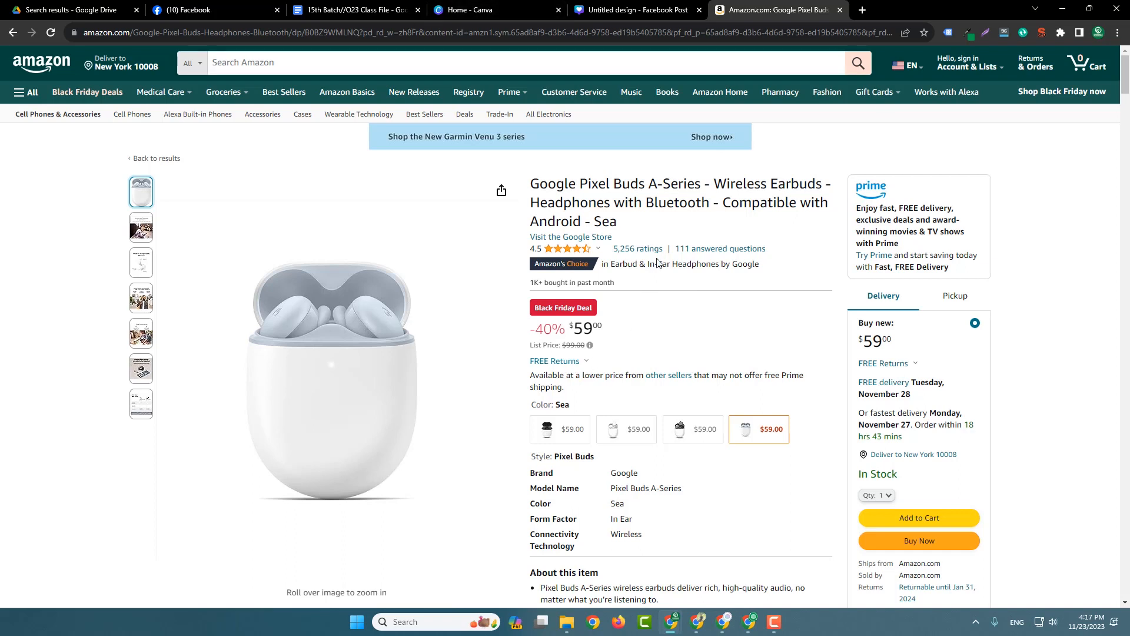
left_click(638, 13)
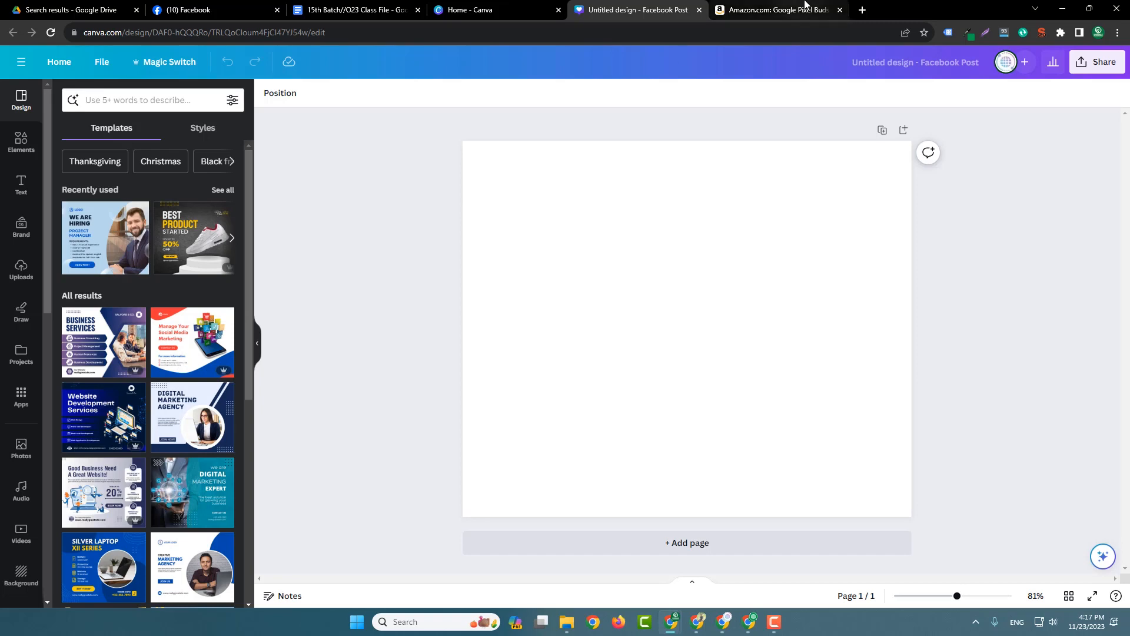
left_click(777, 10)
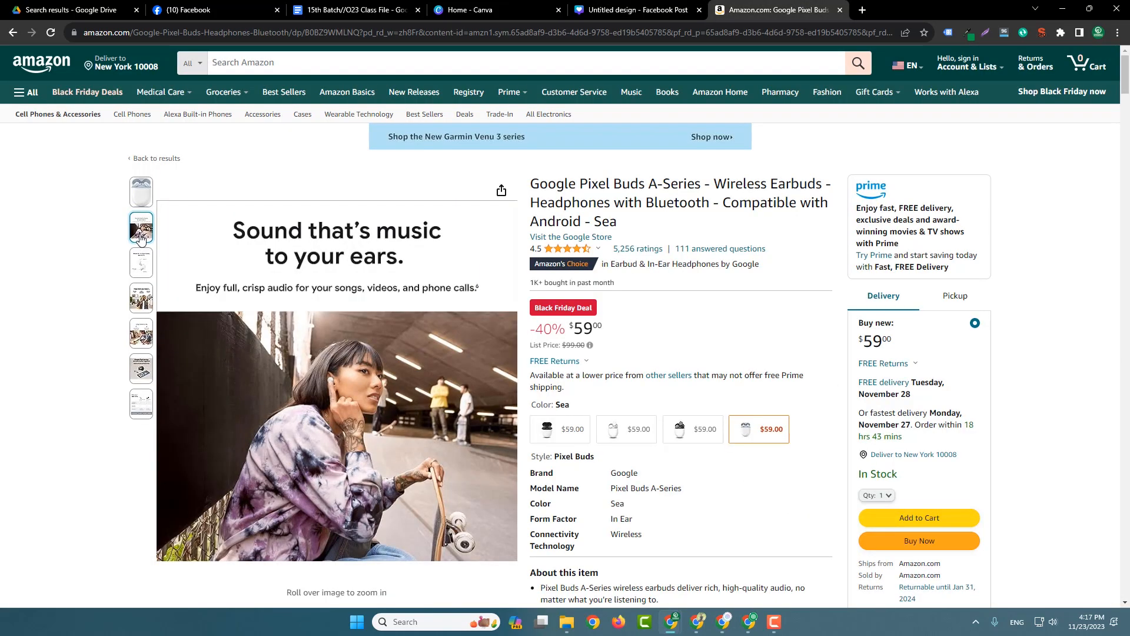
mouse_move(146, 274)
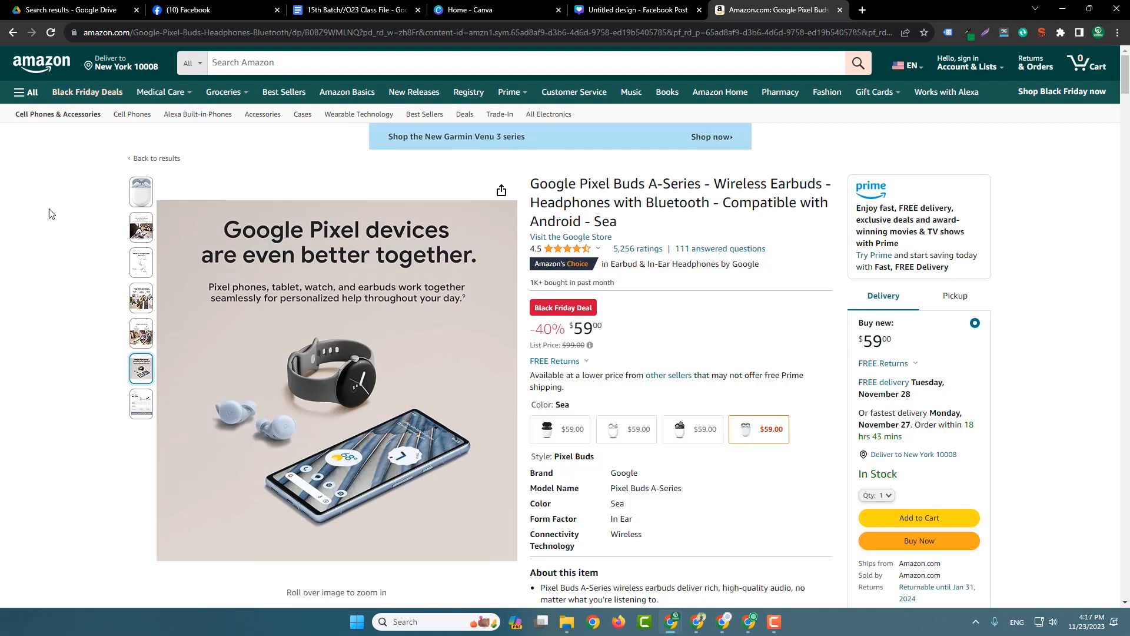
mouse_move(139, 191)
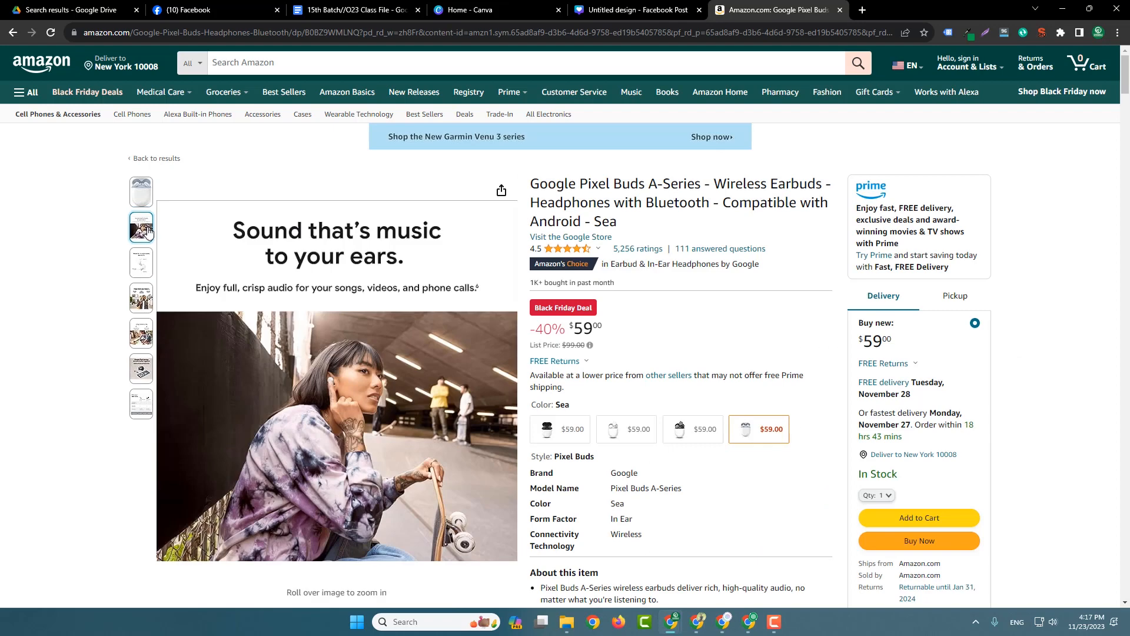
mouse_move(151, 300)
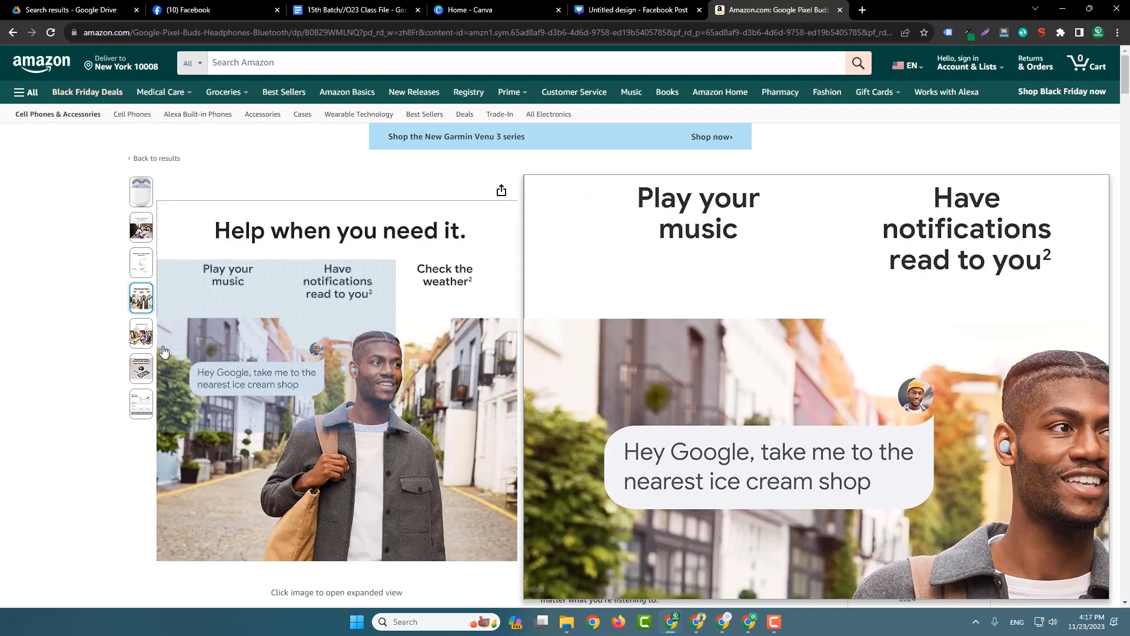
- Switch to the untitled Facebook post design in Canva and search the templates for "product"
left_click(667, 17)
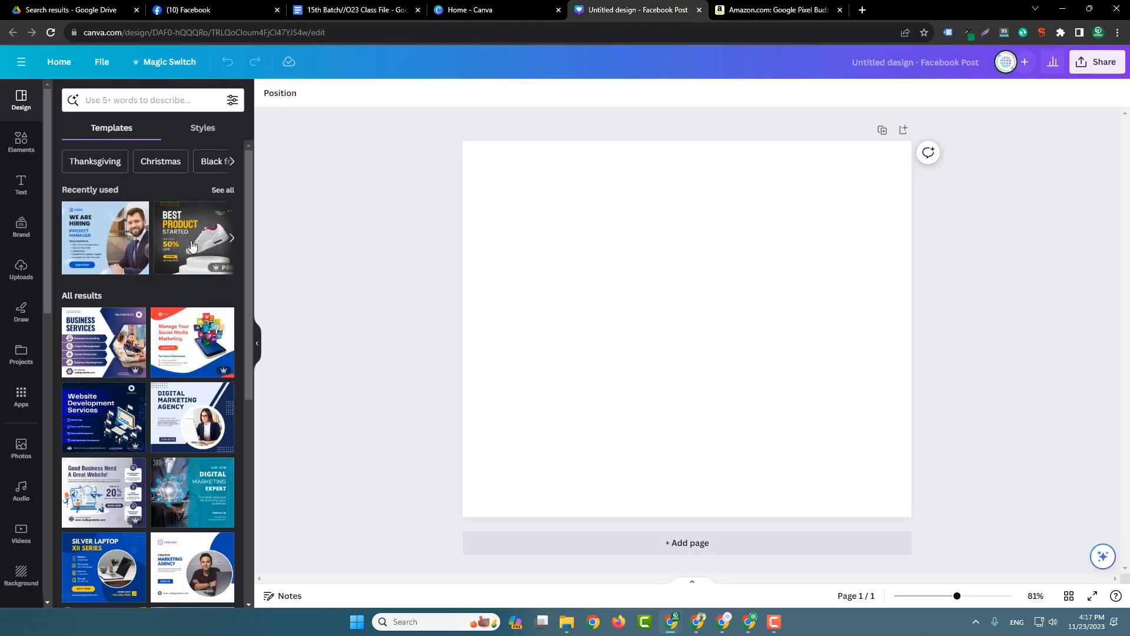
left_click(134, 99)
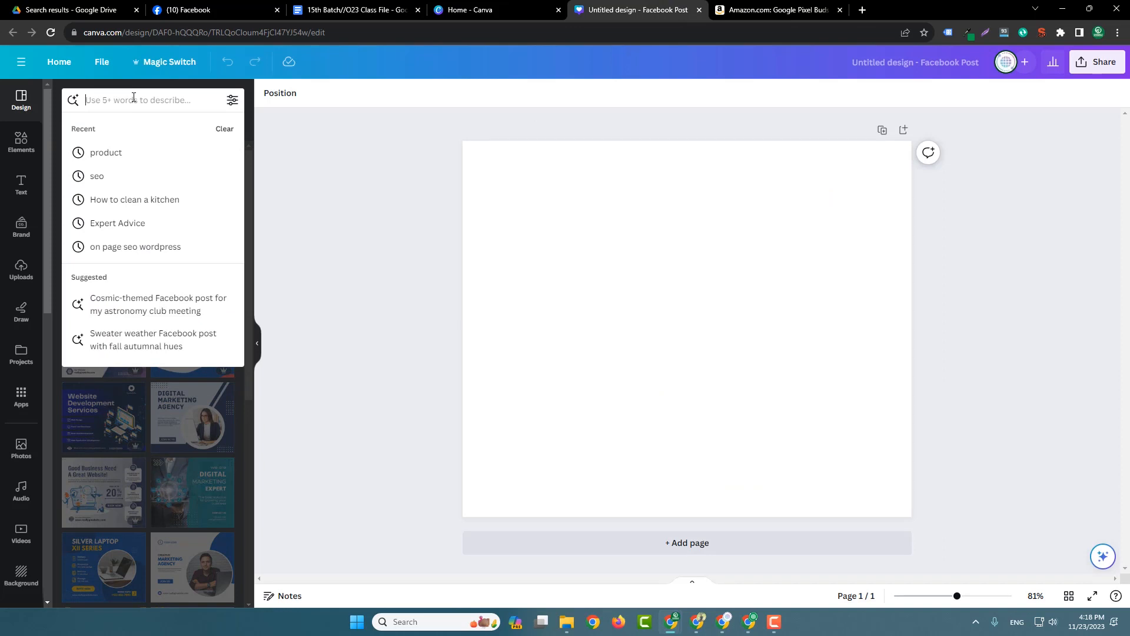
type("product")
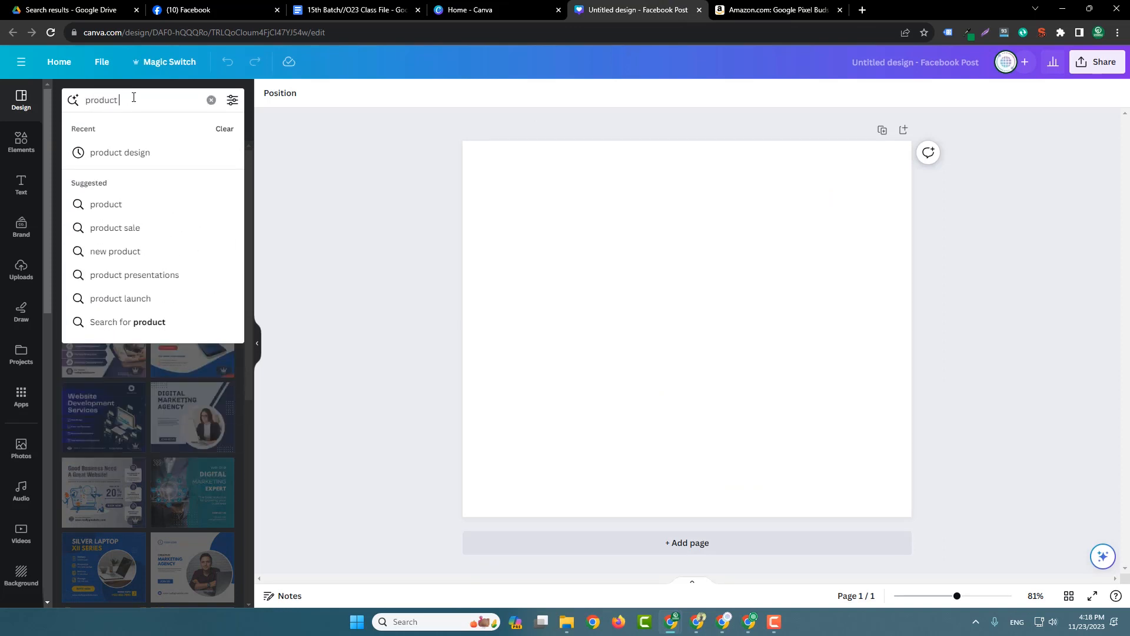
key("Return")
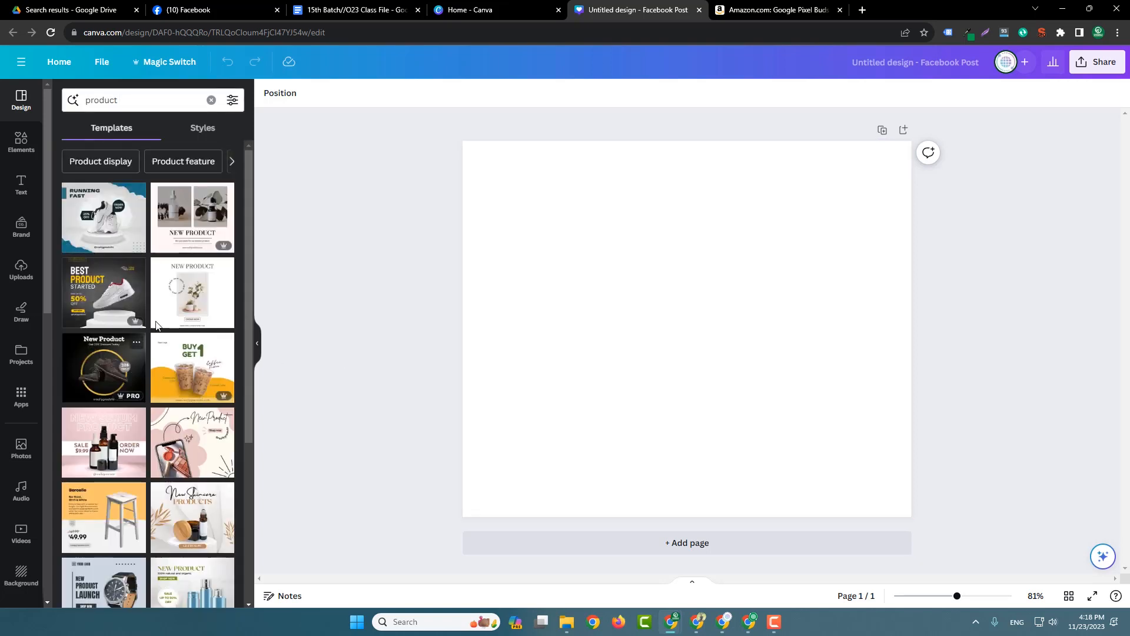
- Apply the "Running Fast" sneaker template to the page and return to browsing the product templates
left_click(109, 213)
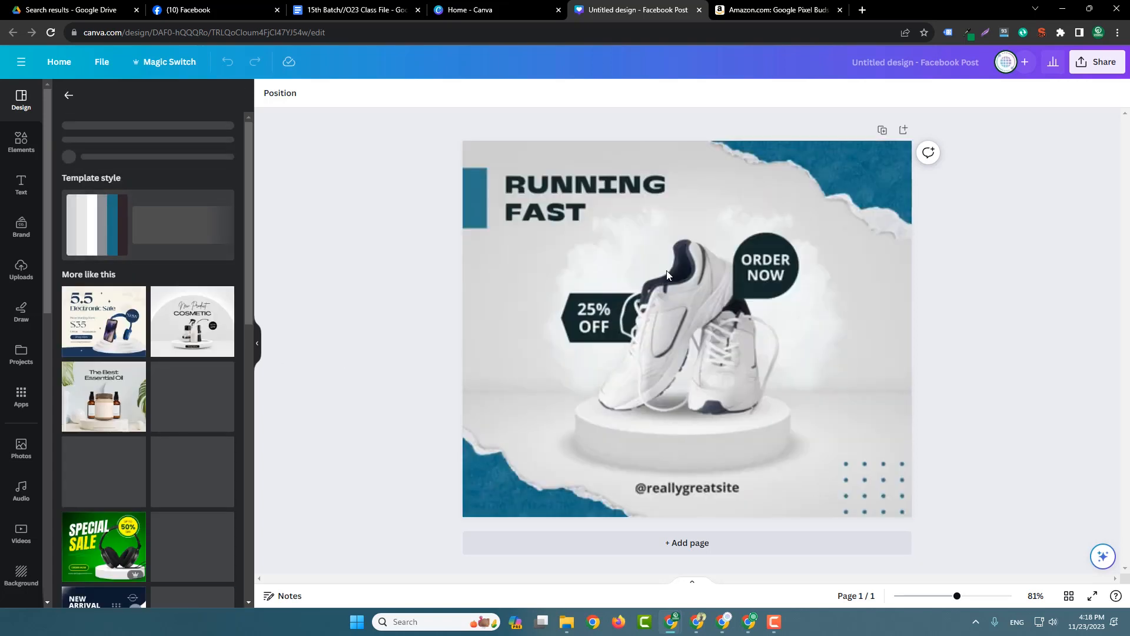
left_click(68, 97)
scroll(172, 397, "down", 10)
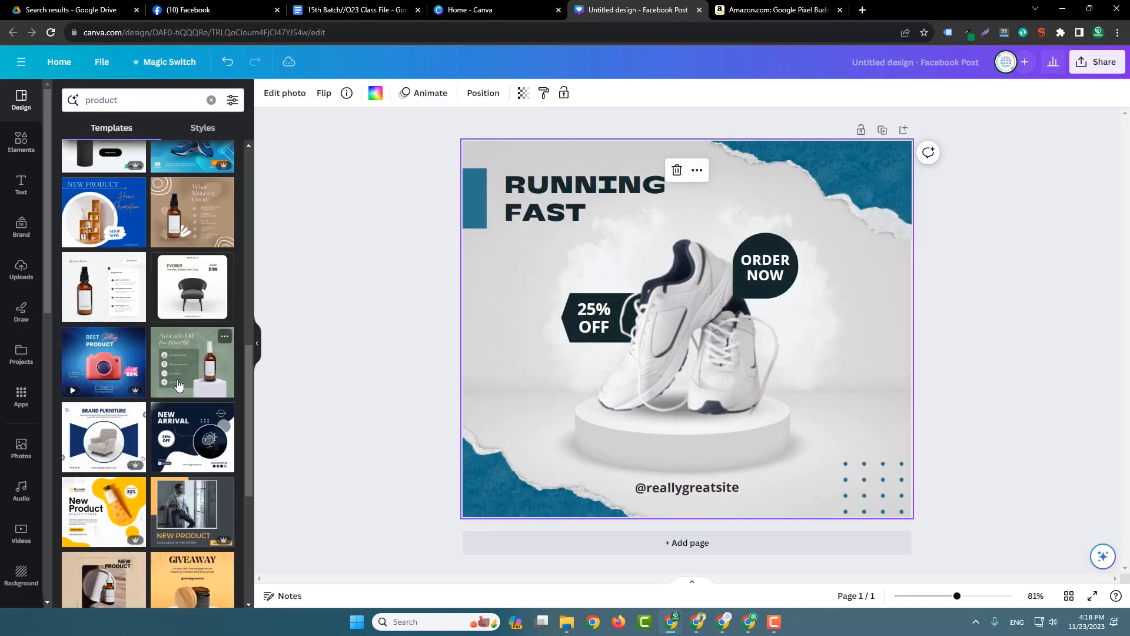
scroll(179, 386, "down", 3)
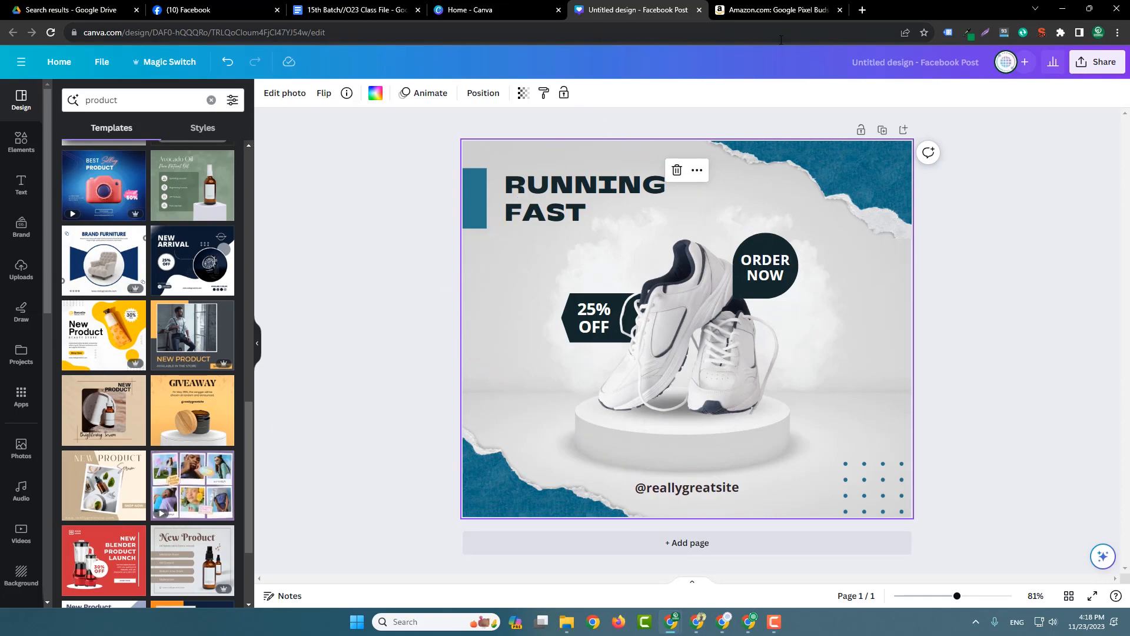
- Switch to the Amazon page and compare the earbuds product photos for one that suits the design
left_click(785, 8)
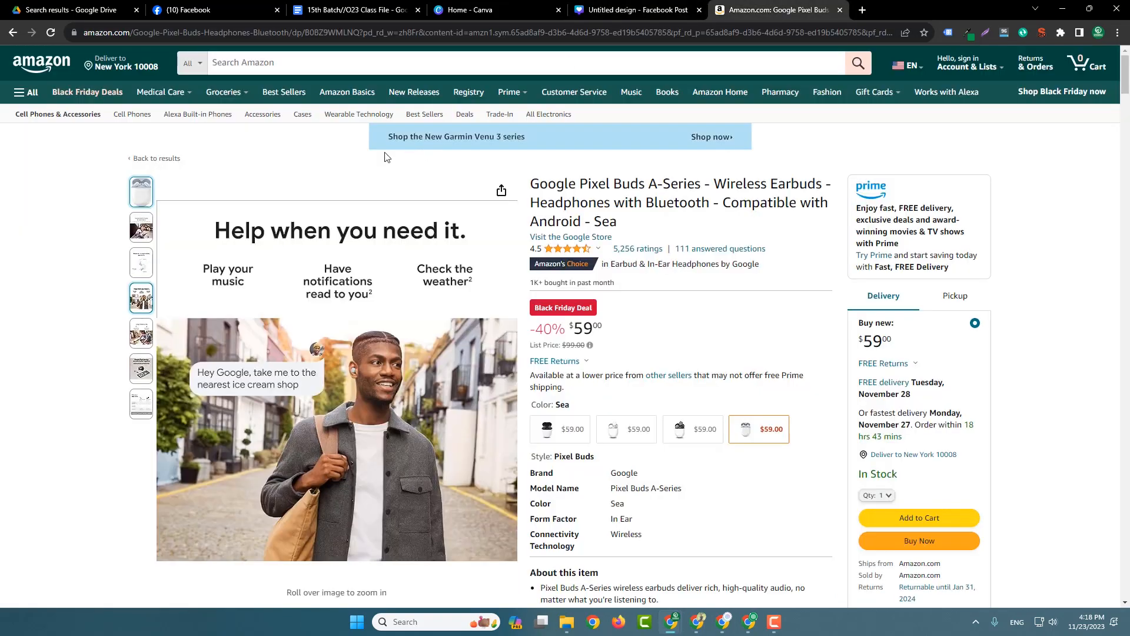
mouse_move(486, 317)
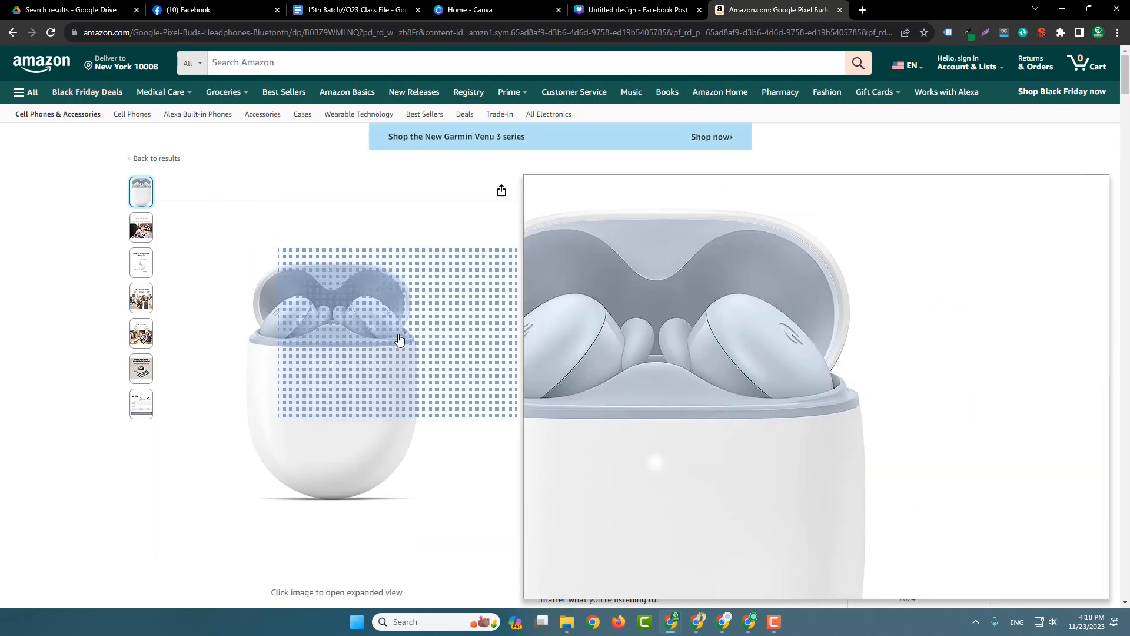
mouse_move(147, 306)
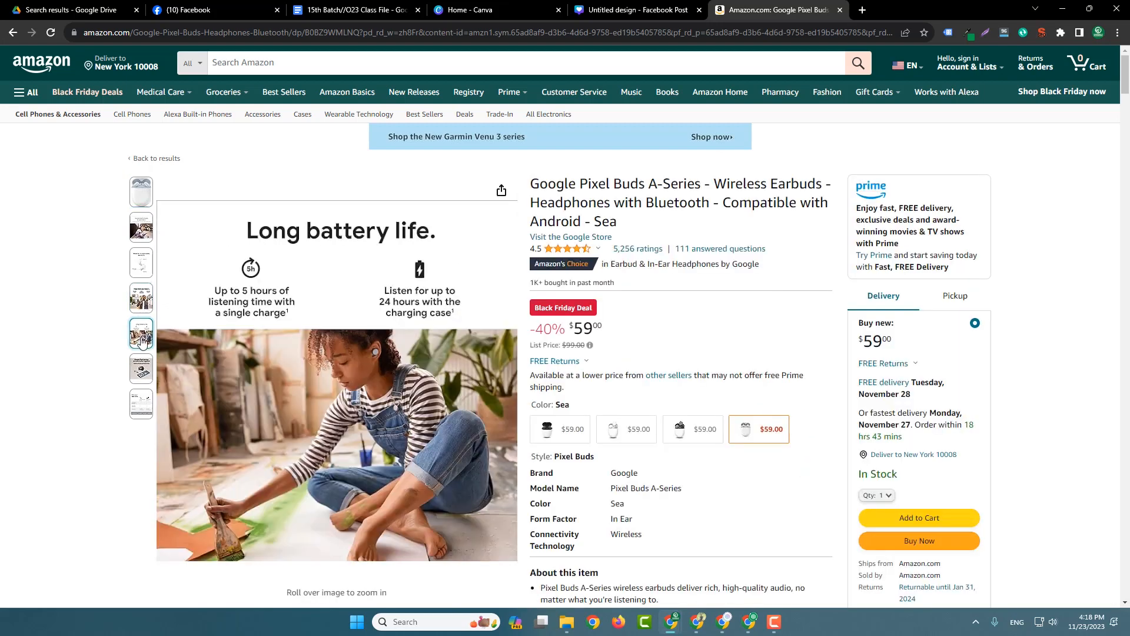
mouse_move(144, 368)
- Switch back to Canva and apply the red "New Blender Product Launch" template to the page
left_click(595, 9)
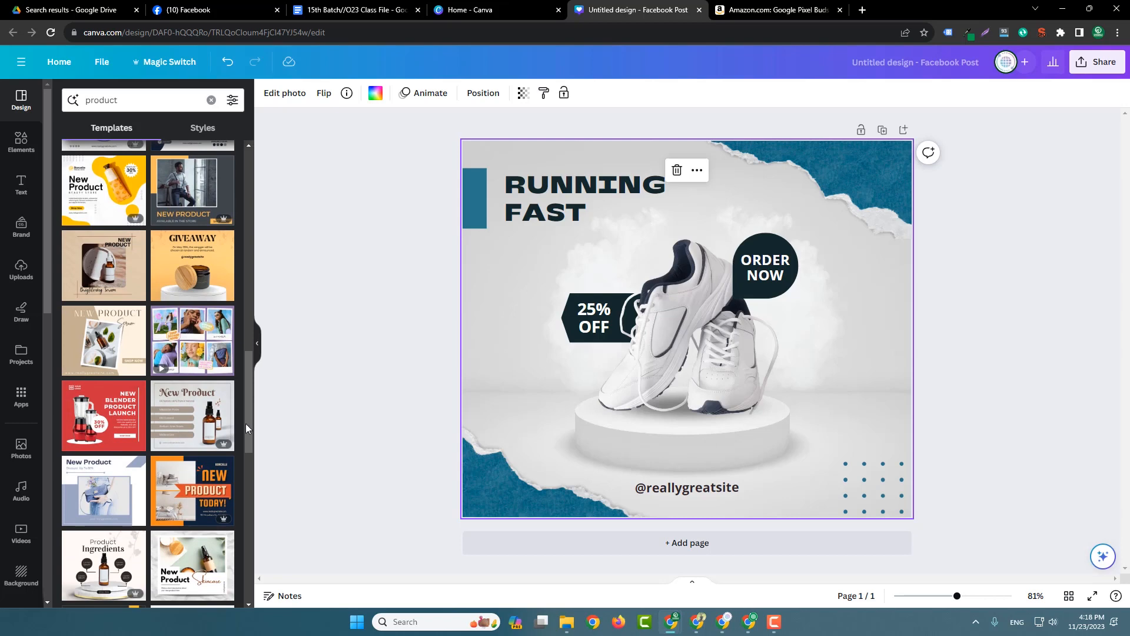
left_click(83, 419)
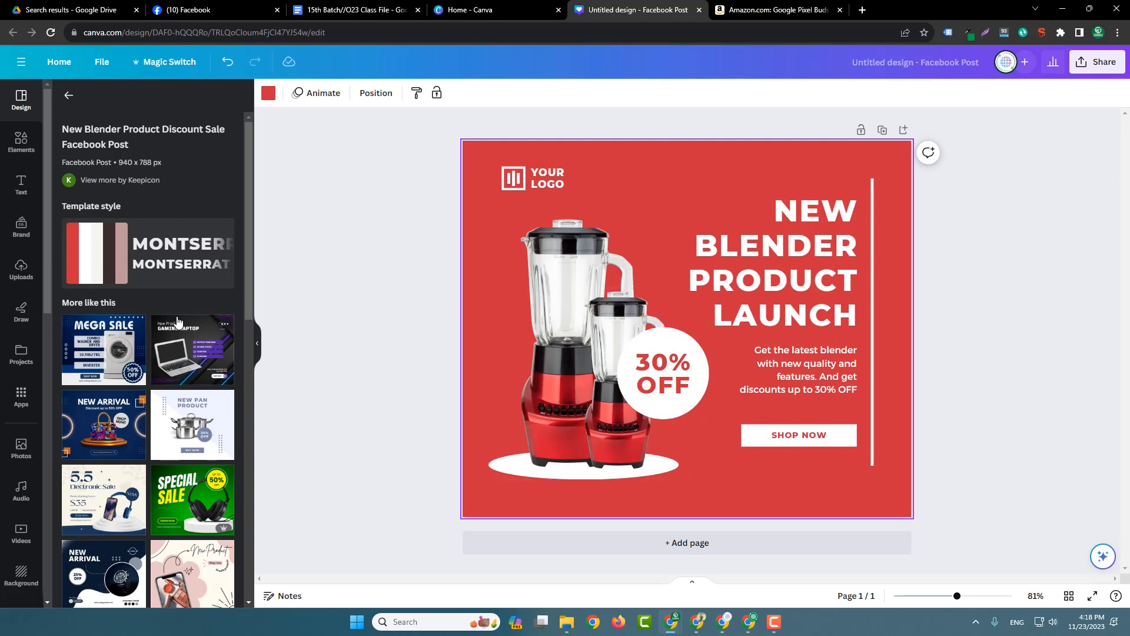
scroll(177, 321, "down", 1)
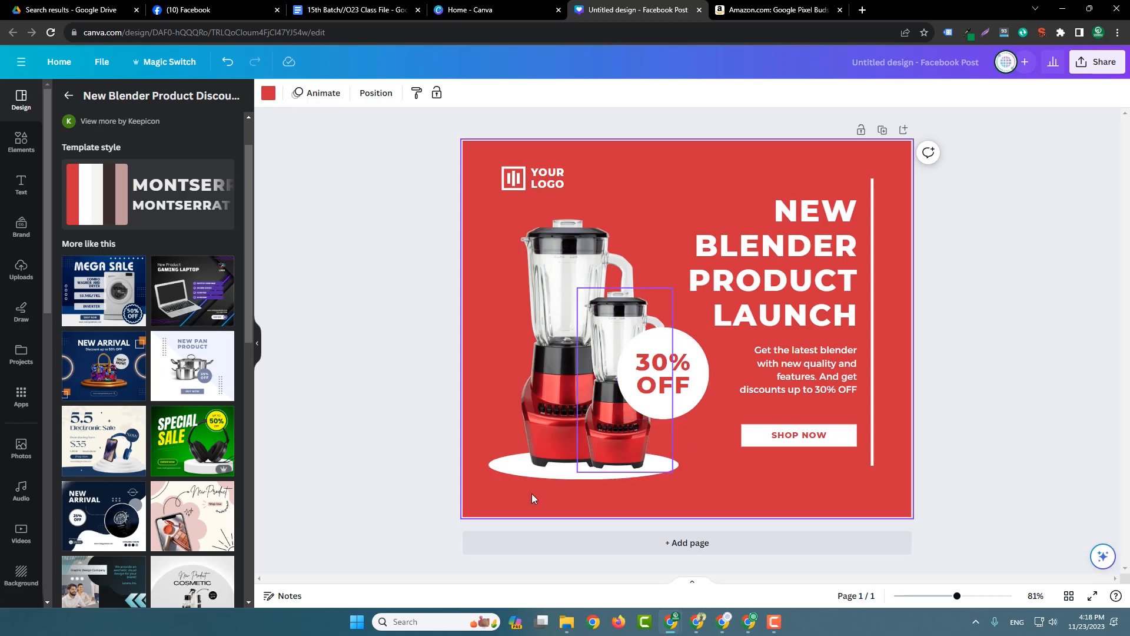
scroll(229, 509, "down", 3)
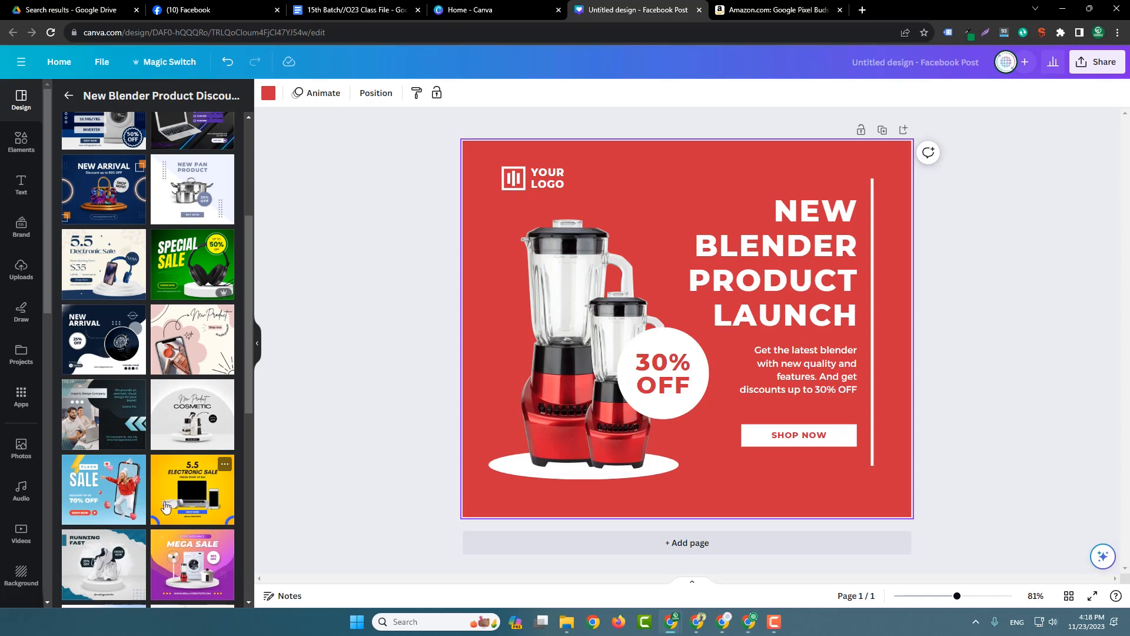
scroll(168, 499, "down", 2)
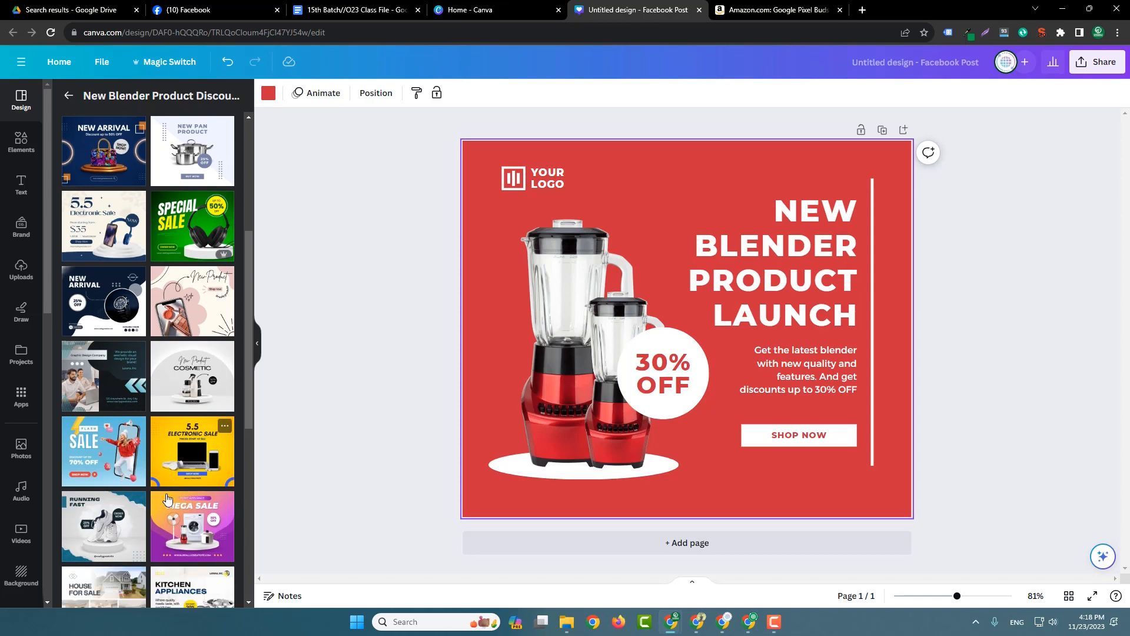
- On the Amazon page, open the photo of the earbuds in their white case in expanded view and copy the image
left_click(776, 10)
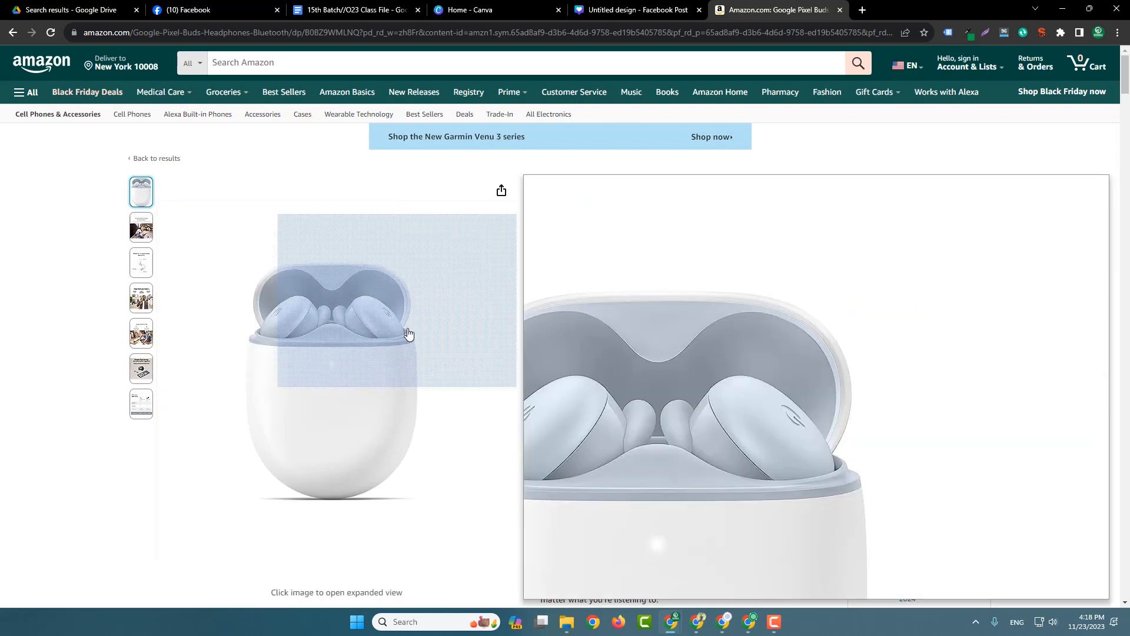
left_click(409, 333)
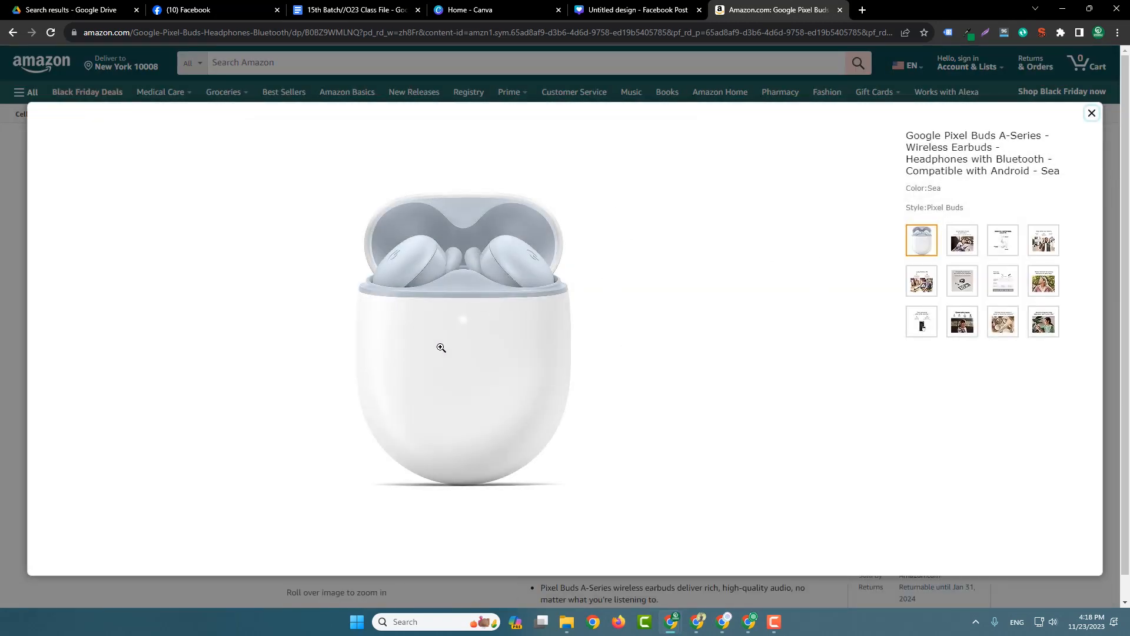
right_click(422, 262)
left_click(504, 301)
- Switch to the Canva design and delete both the large and the small blender photos
left_click(637, 10)
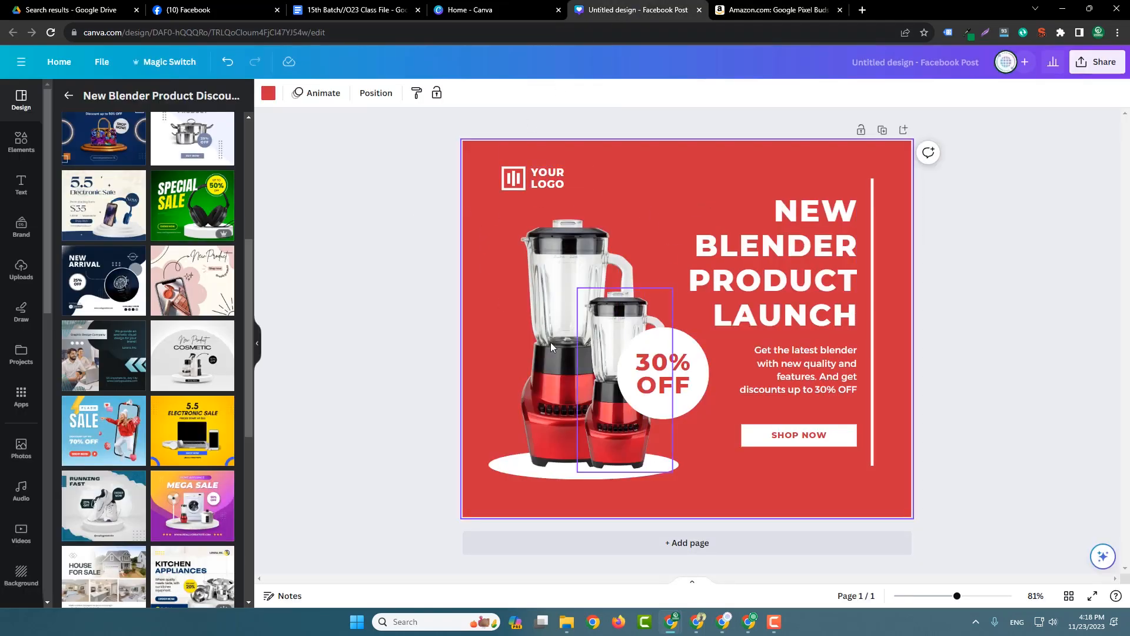
left_click(566, 297)
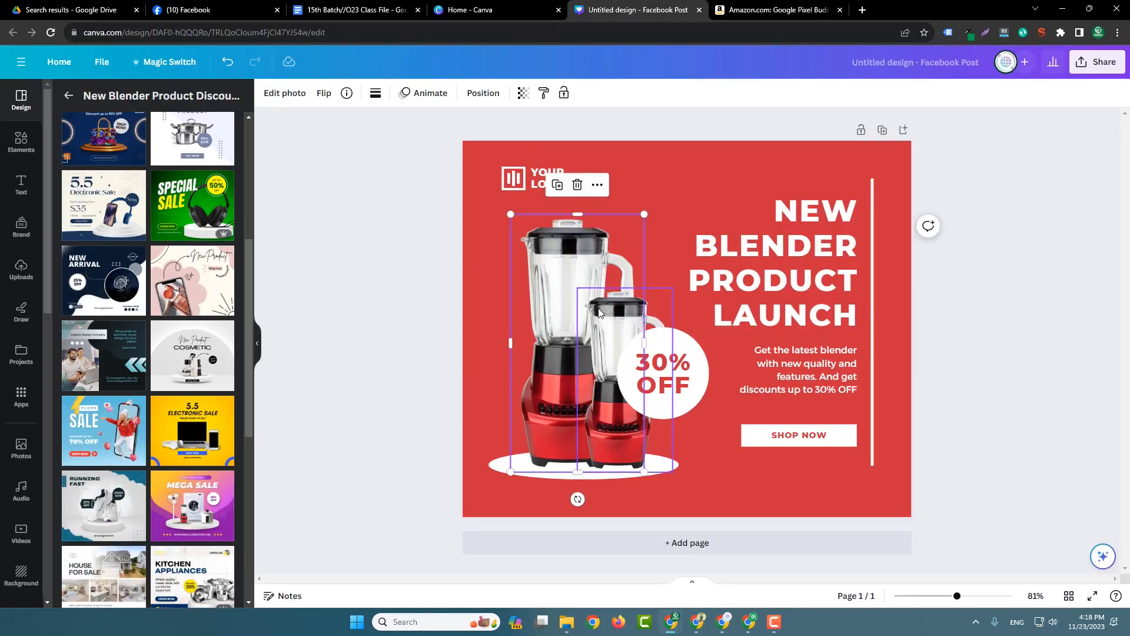
left_click(577, 185)
left_click(597, 317)
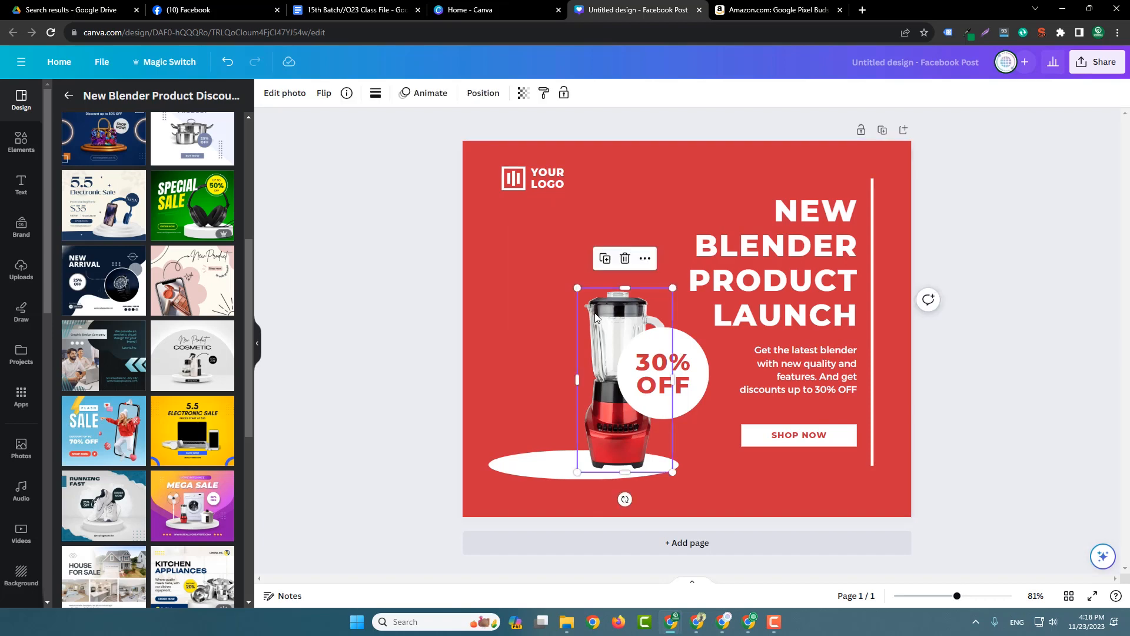
left_click(625, 259)
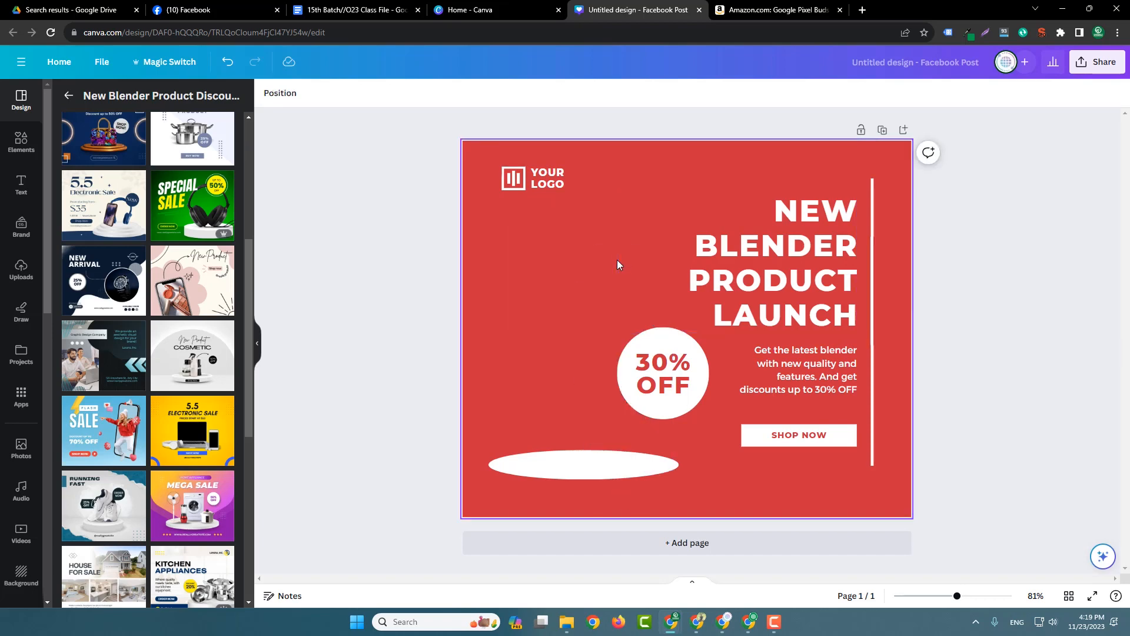
- Paste the copied earbuds photo into the design and remove its background with BG Remover
key("ctrl+v")
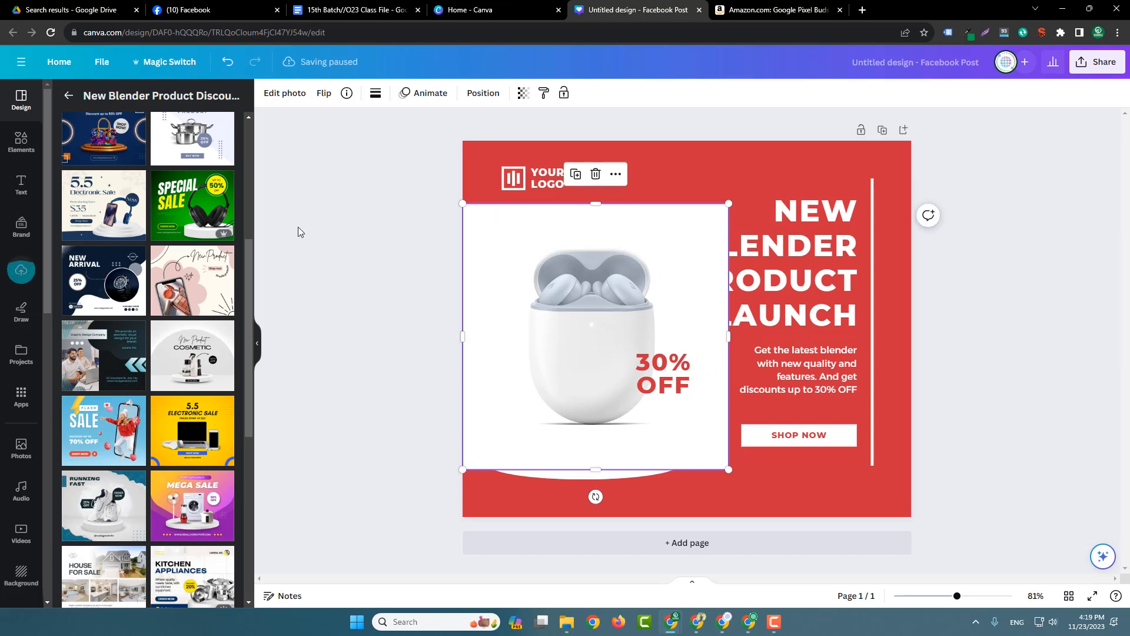
left_click(292, 99)
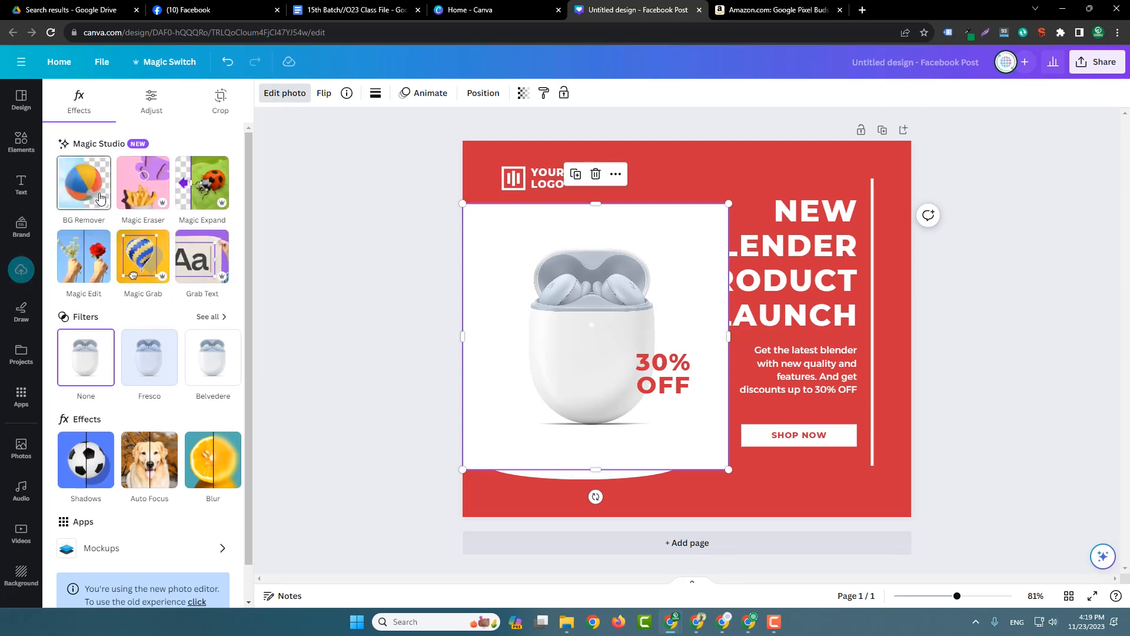
left_click(99, 198)
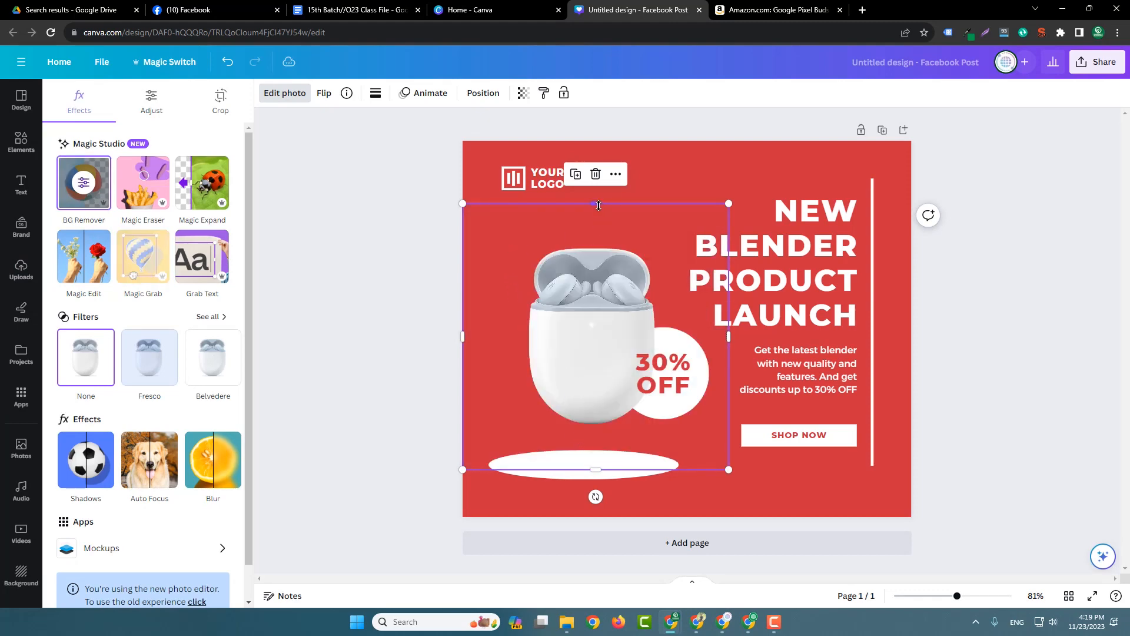
- Crop the earbuds image closer on all four sides and move it so the case stands on the white ellipse
left_click_drag(598, 205, 596, 230)
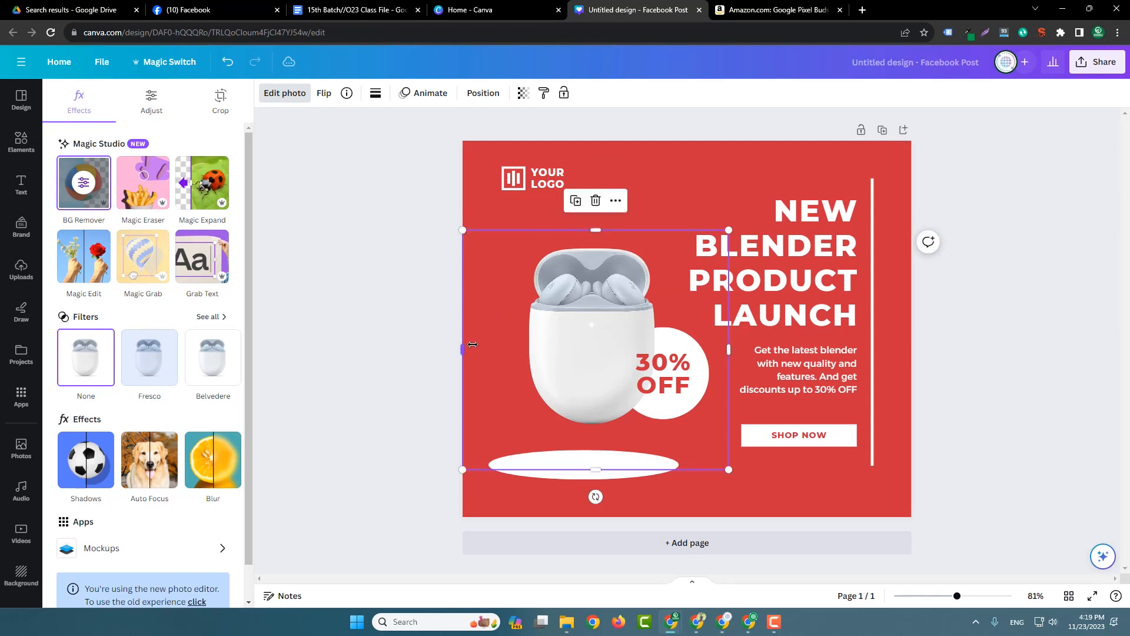
left_click_drag(472, 345, 514, 347)
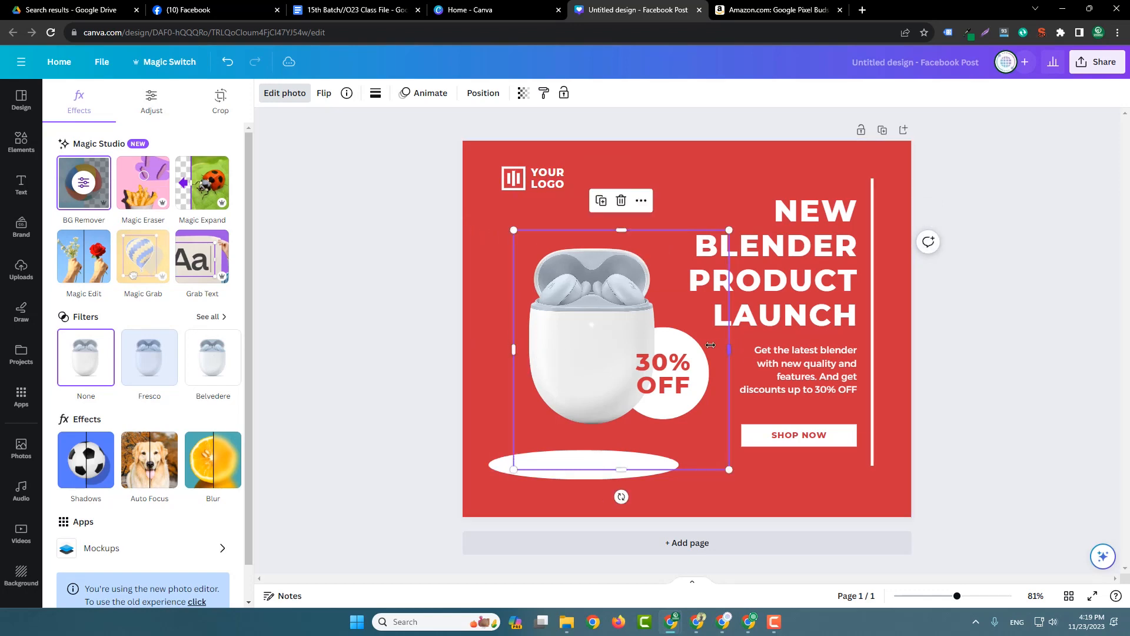
left_click_drag(710, 345, 662, 347)
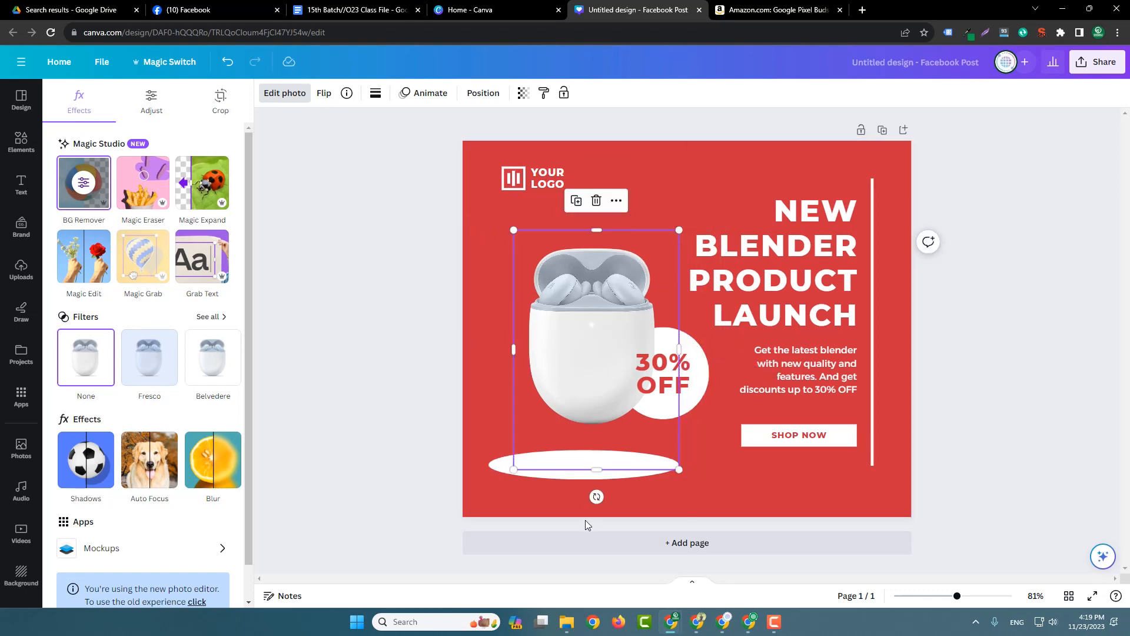
left_click_drag(596, 468, 606, 434)
left_click_drag(598, 365, 580, 406)
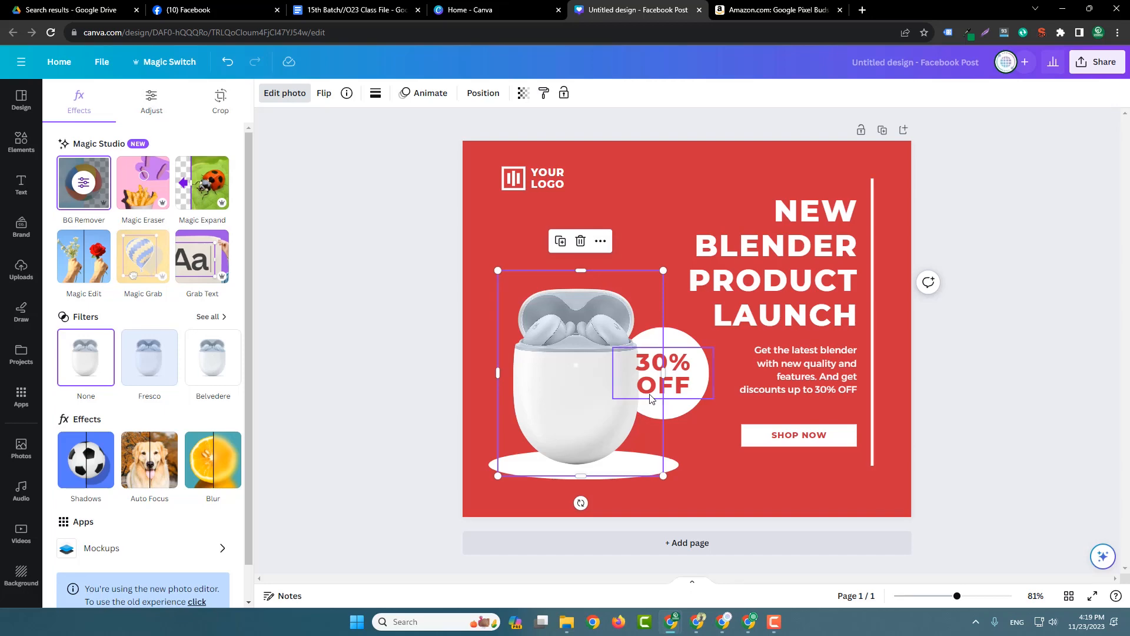
- Send the earbuds image one layer backward so it sits behind the round 30% OFF badge
right_click(558, 374)
mouse_move(618, 415)
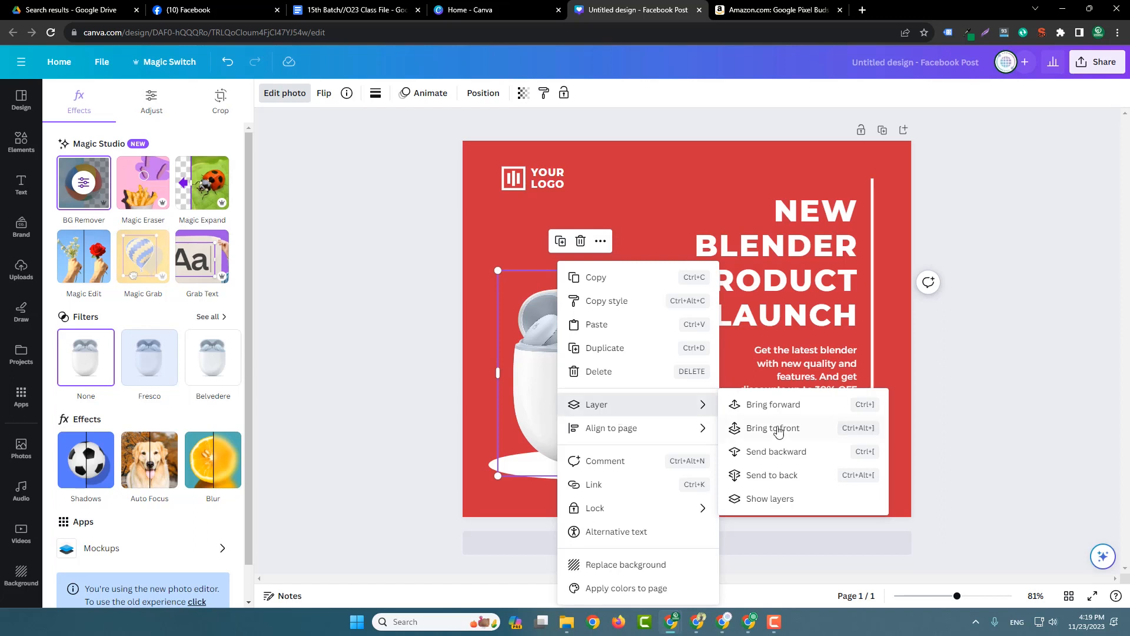
left_click(834, 457)
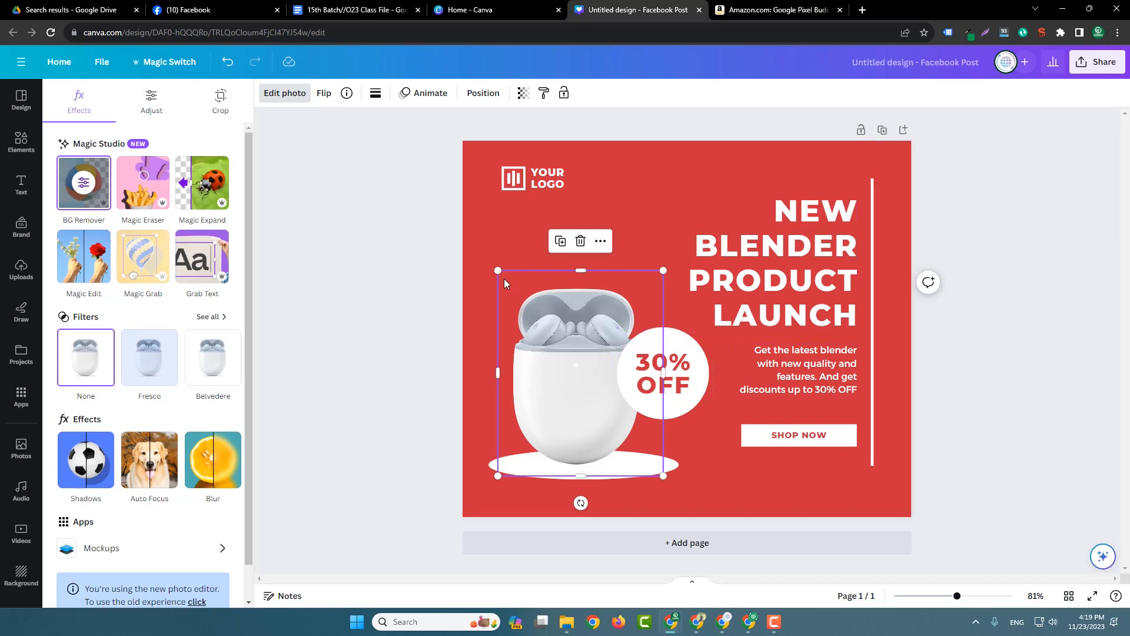
- Enlarge the earbuds image and position it so the case stands centred on the white ellipse
left_click_drag(486, 253, 453, 212)
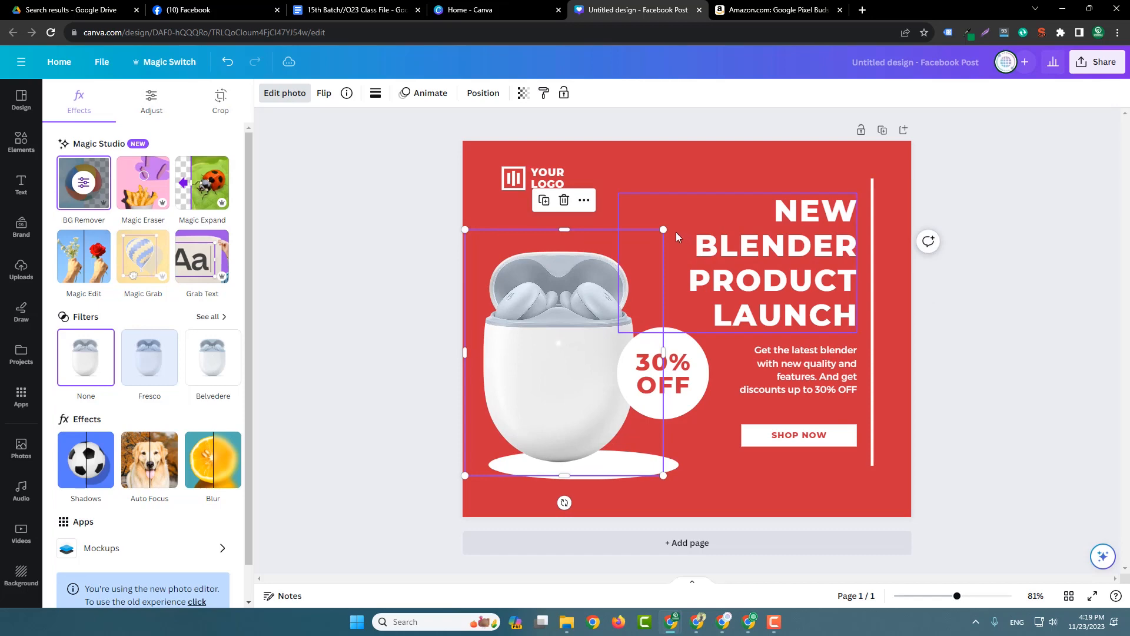
left_click_drag(664, 227, 679, 209)
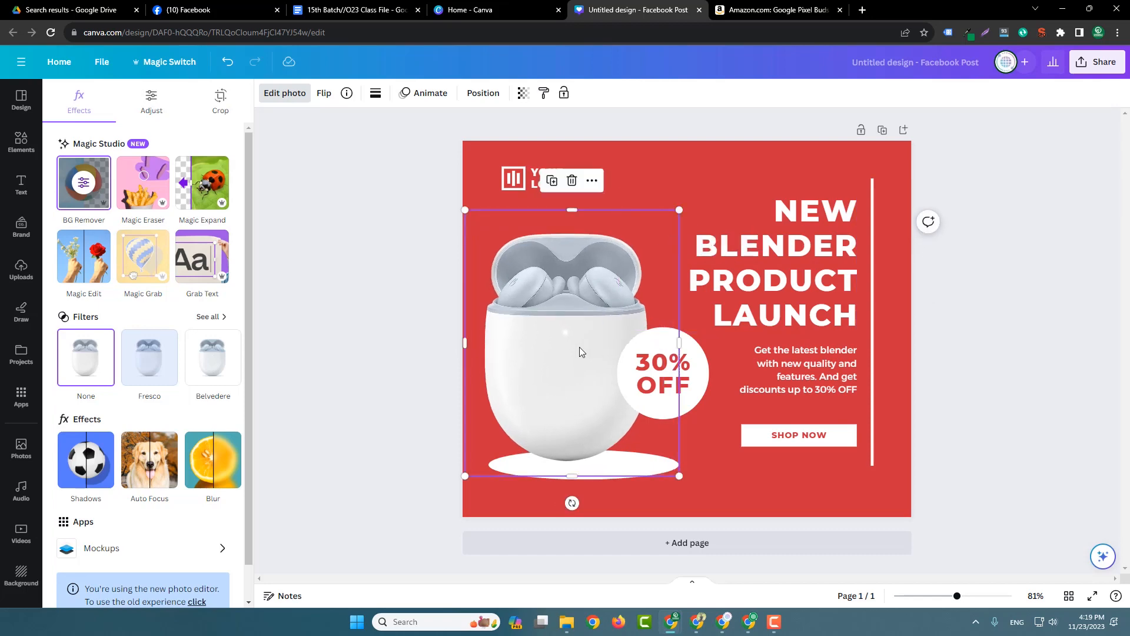
left_click_drag(579, 347, 581, 352)
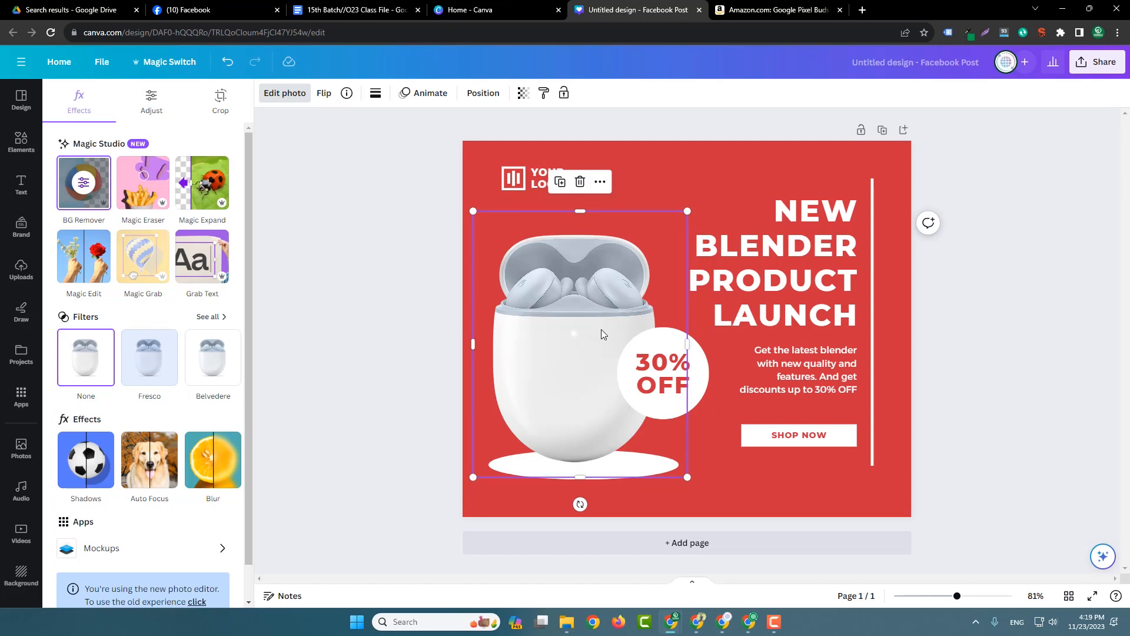
- Add a second page with the recently used New Blender Product Launch template and compare it with the edited first page
left_click(23, 101)
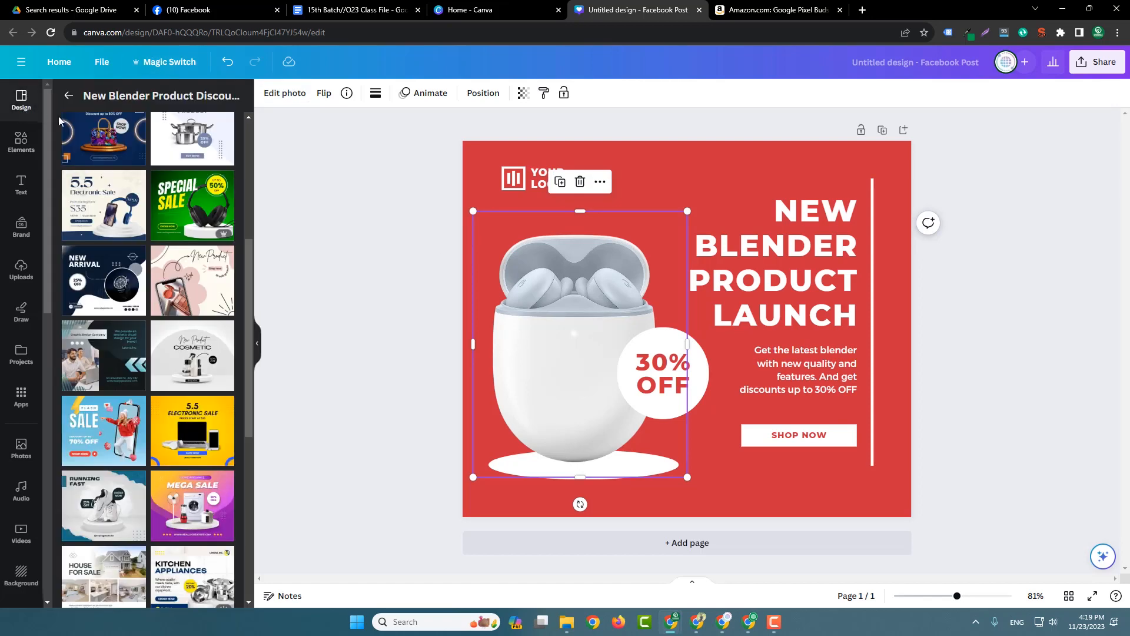
scroll(99, 142, "down", 10)
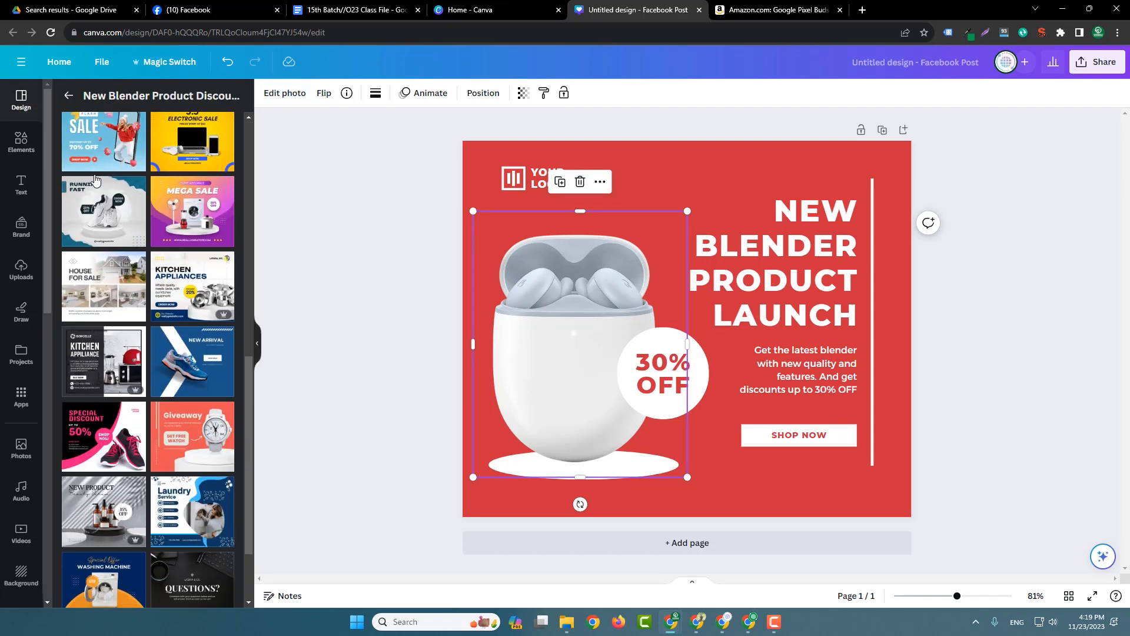
left_click(68, 95)
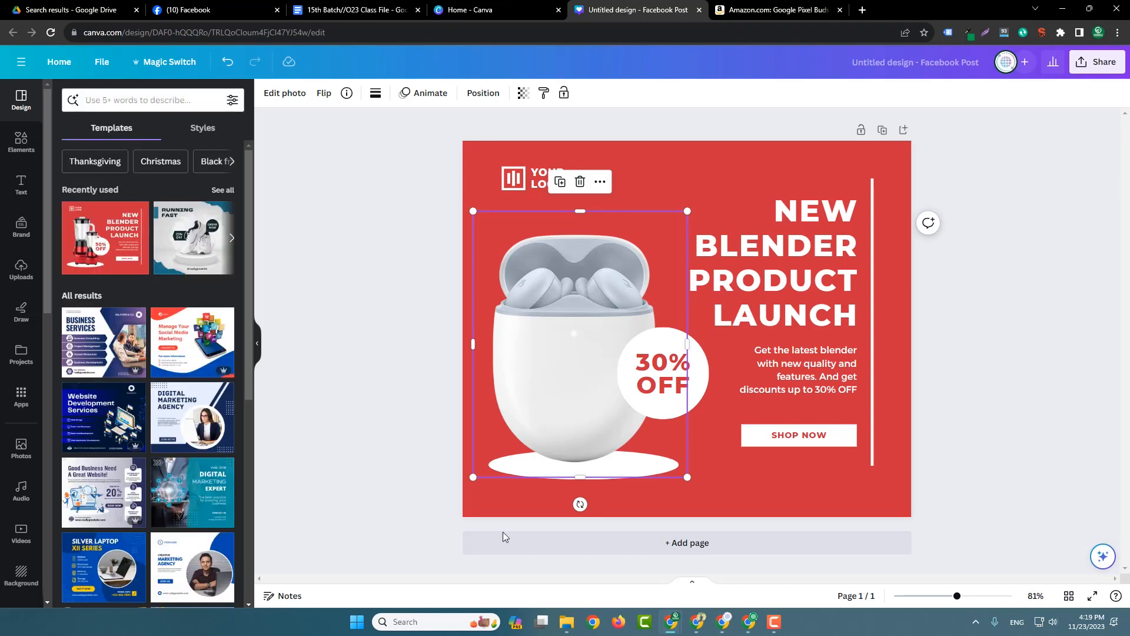
left_click(542, 546)
left_click(105, 238)
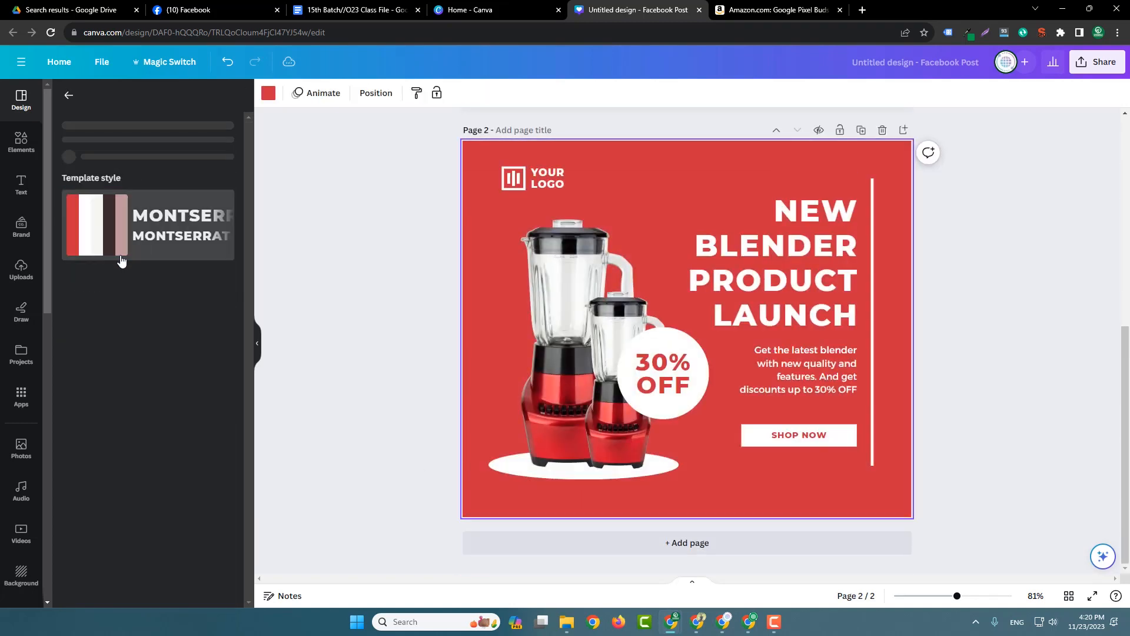
scroll(639, 459, "up", 1)
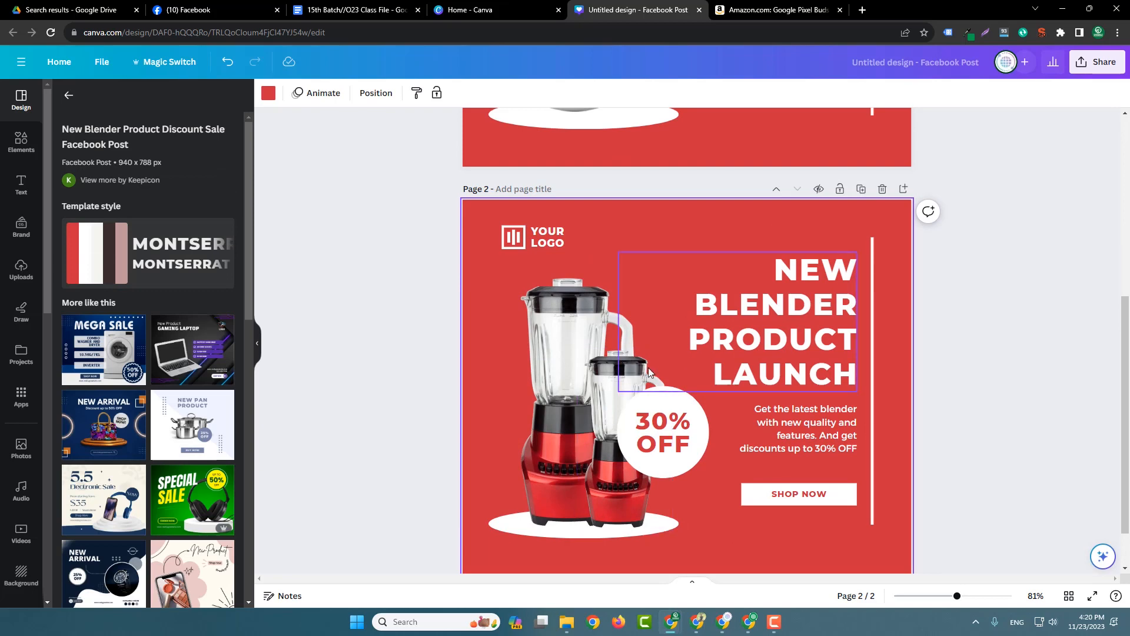
scroll(796, 425, "up", 6)
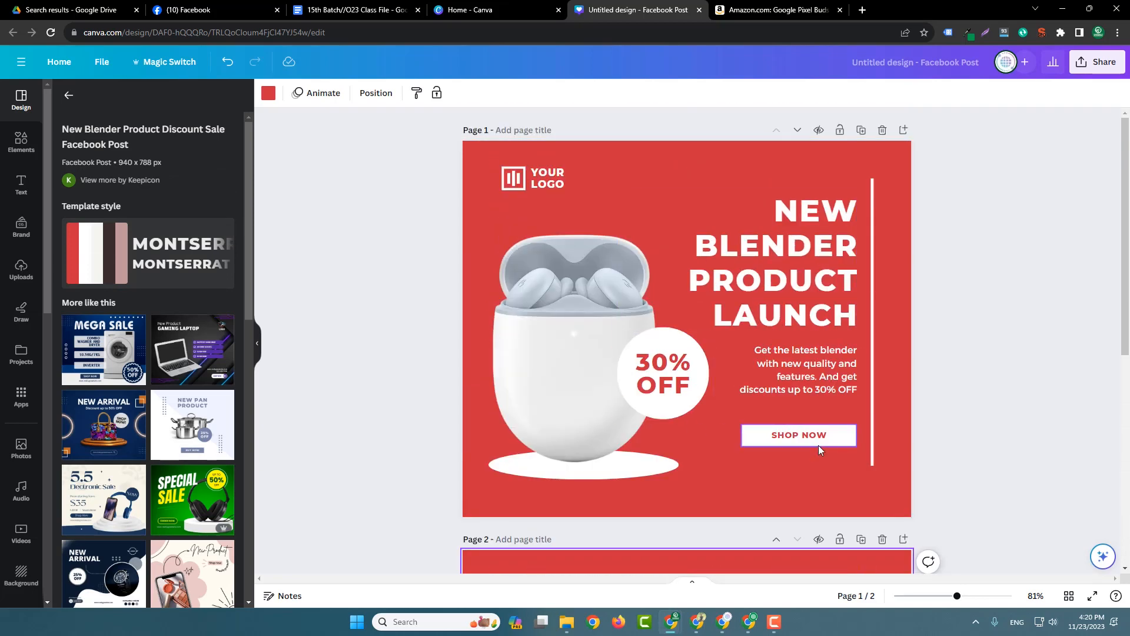
scroll(677, 477, "down", 5)
scroll(621, 341, "up", 5)
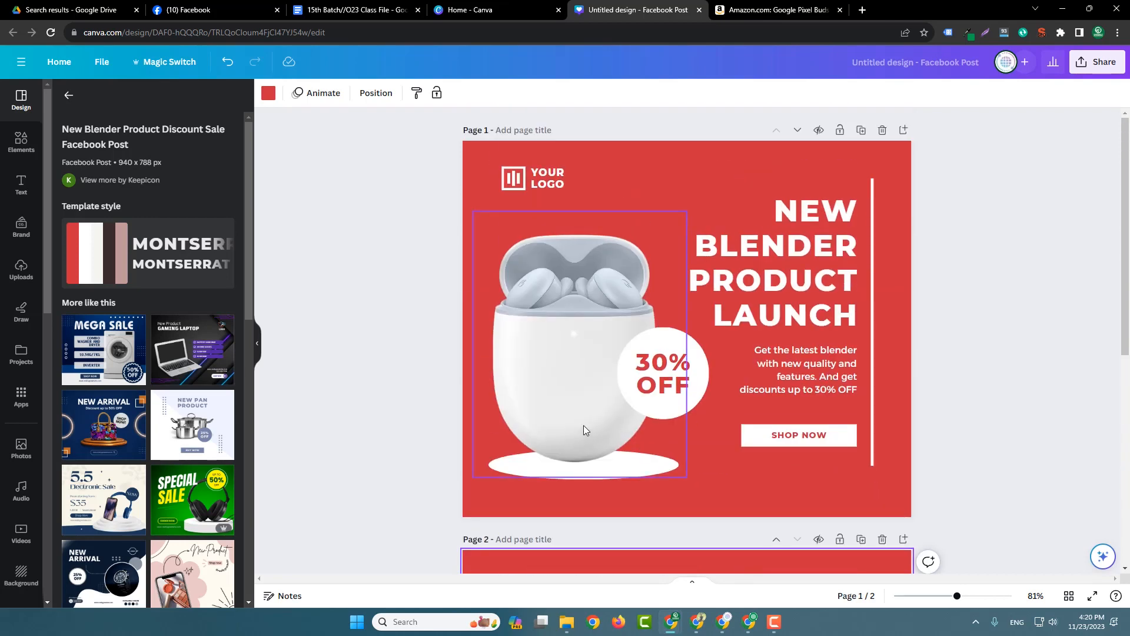
- Delete the square logo icon beside the YOUR LOGO text on page 1
left_click(548, 186)
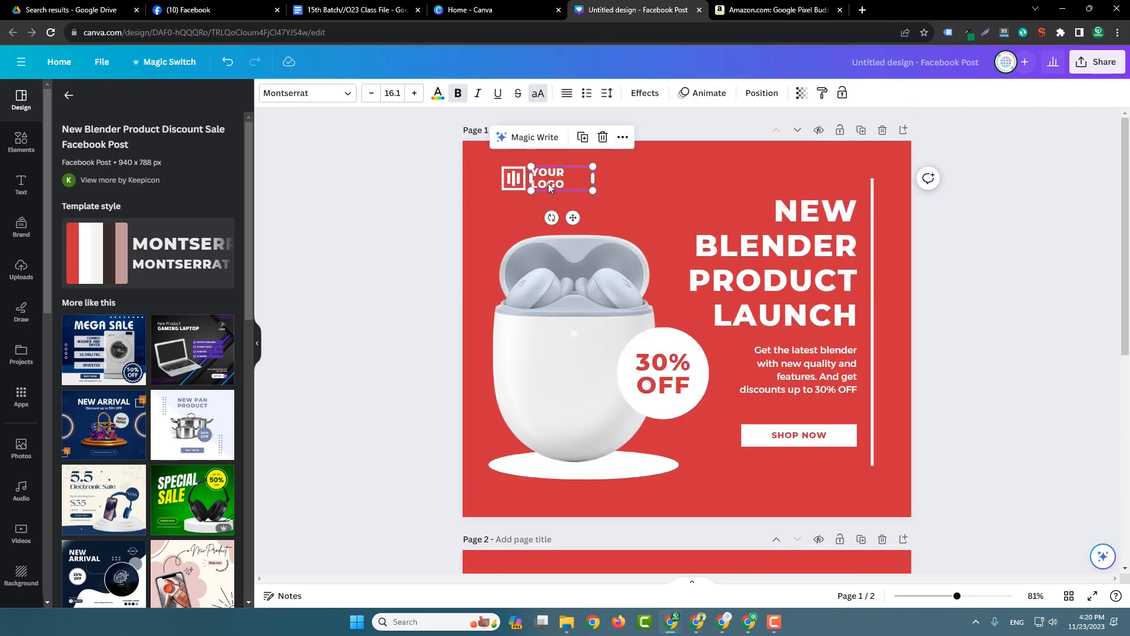
left_click(514, 180)
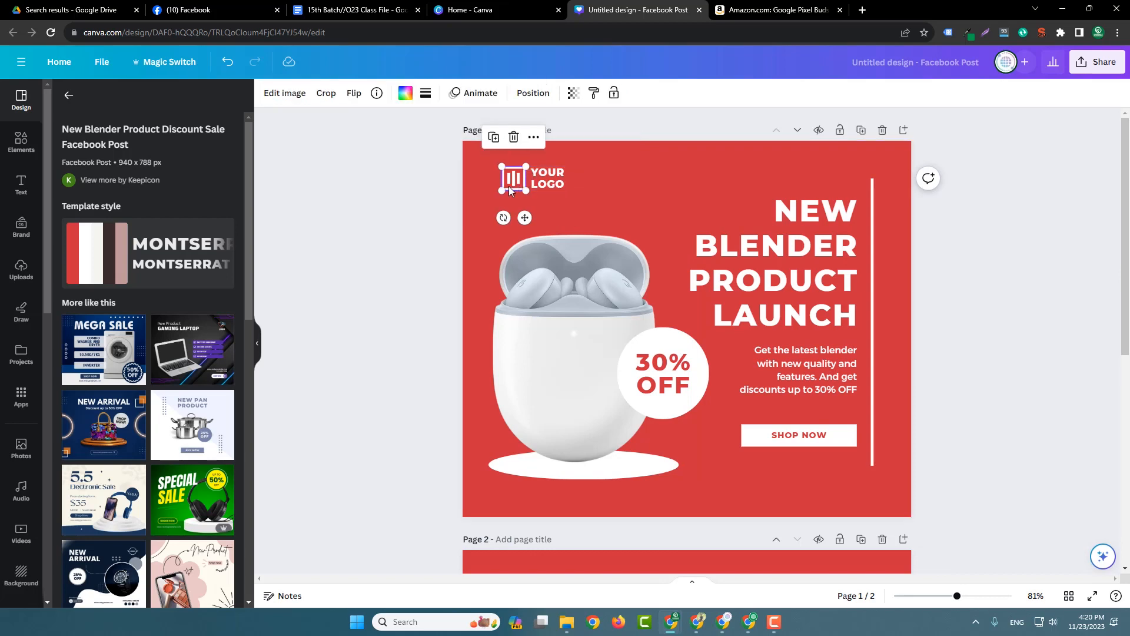
key("Delete")
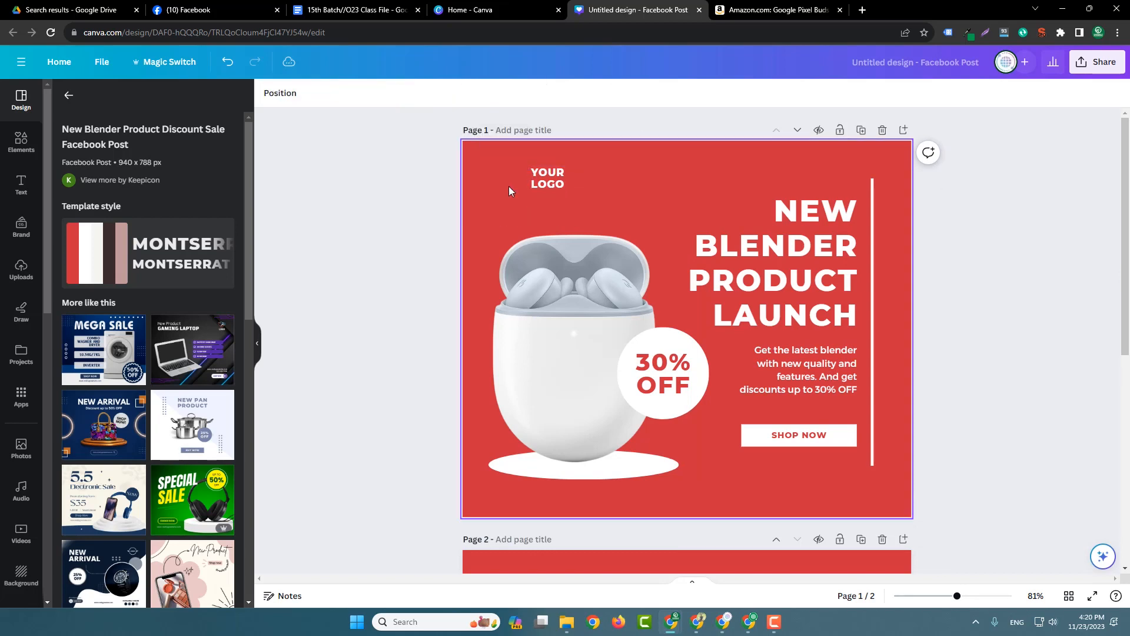
- Replace the YOUR LOGO text with STM and enlarge it to a font size of about 38.7
left_click(535, 179)
double_click(559, 182)
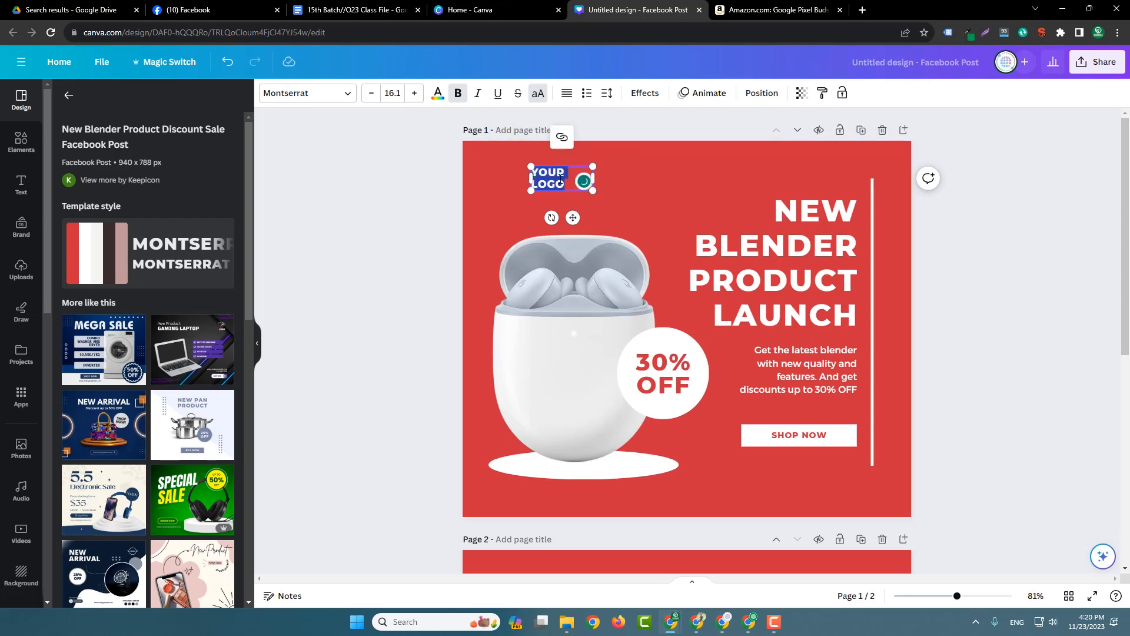
type("STM")
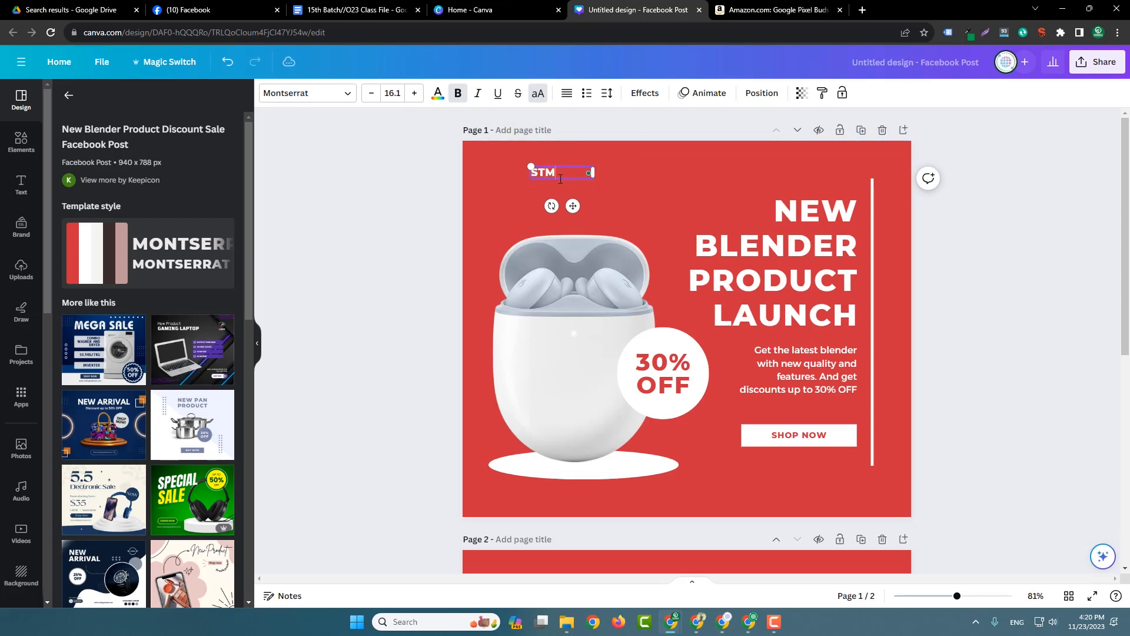
left_click_drag(593, 171, 606, 196)
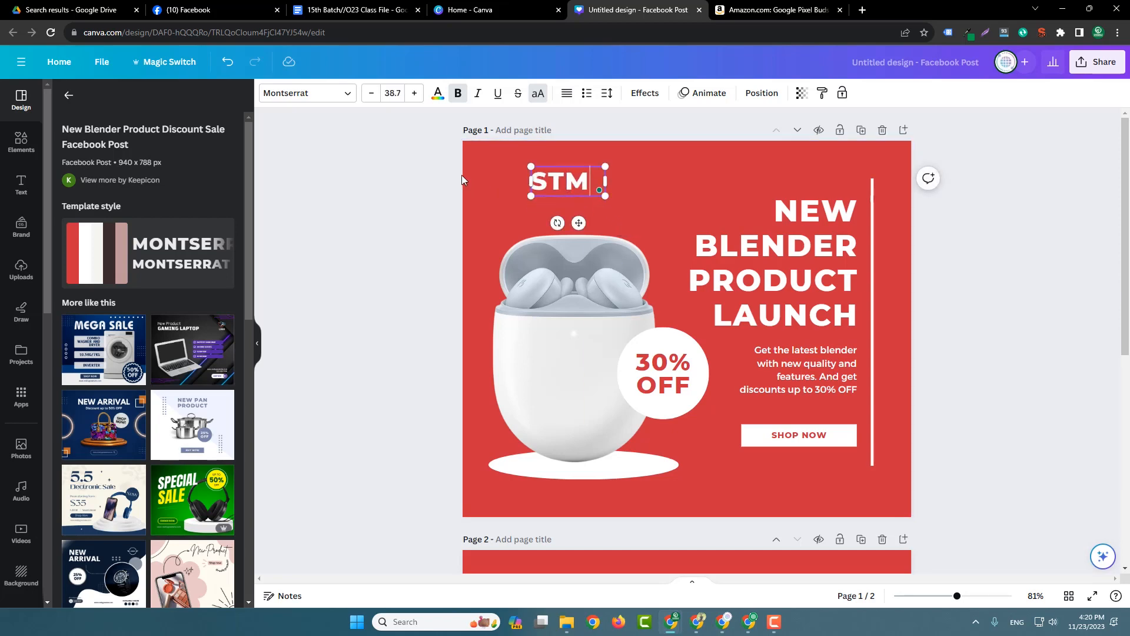
left_click(518, 184)
- Try TAN Headline and Agrandir Grand on the STM text, and set it in the brush-script font listed first among the popular fonts
left_click(569, 182)
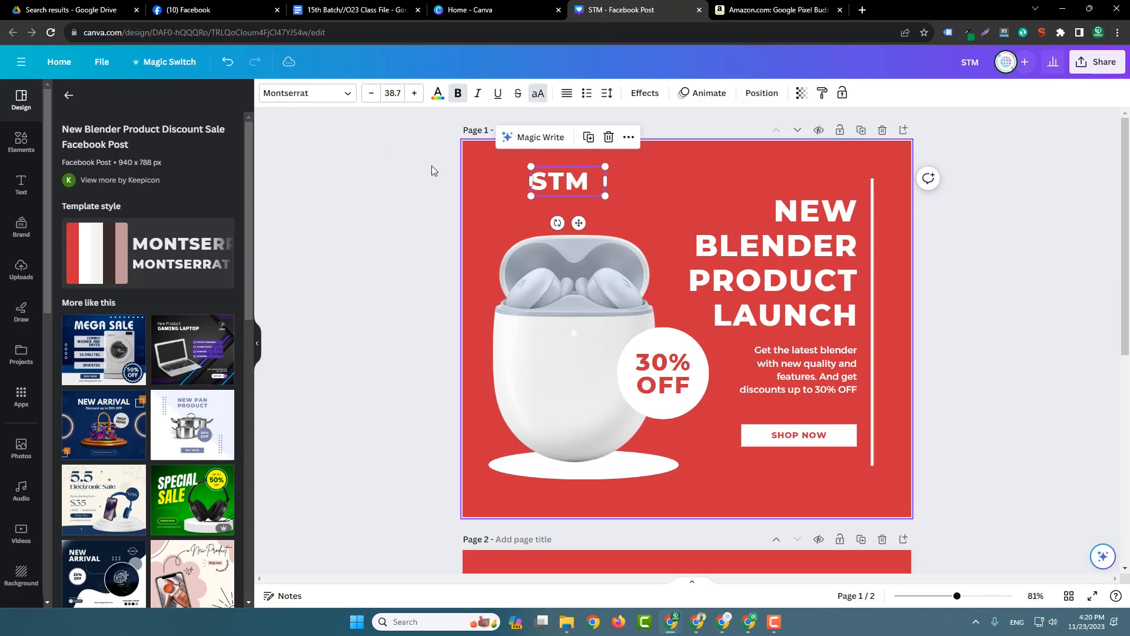
left_click(323, 99)
left_click(152, 444)
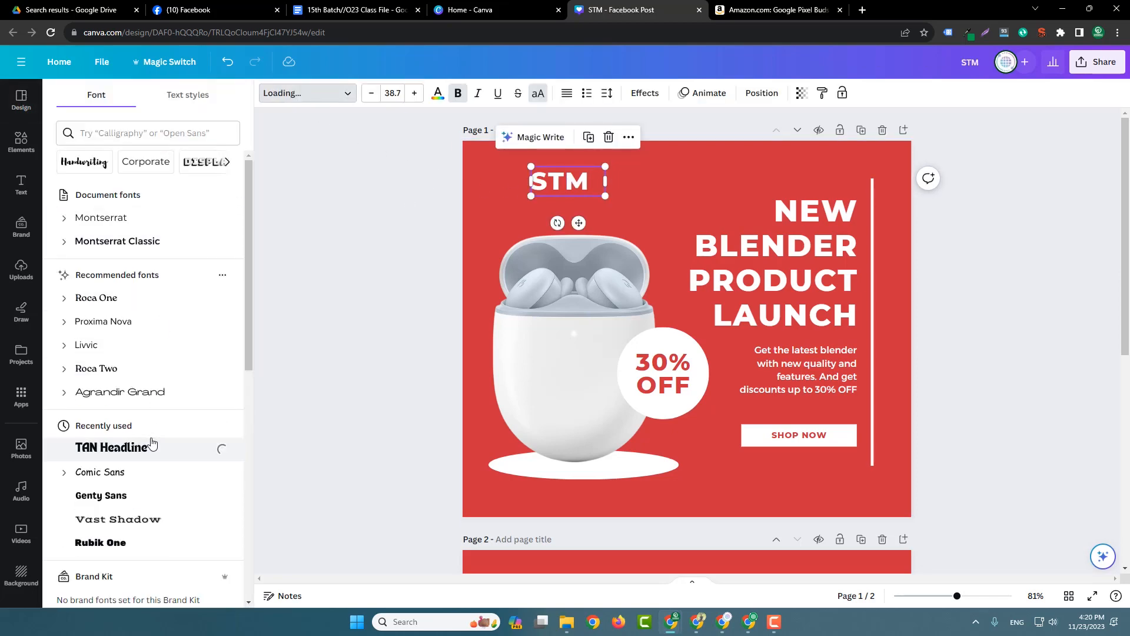
scroll(176, 471, "down", 3)
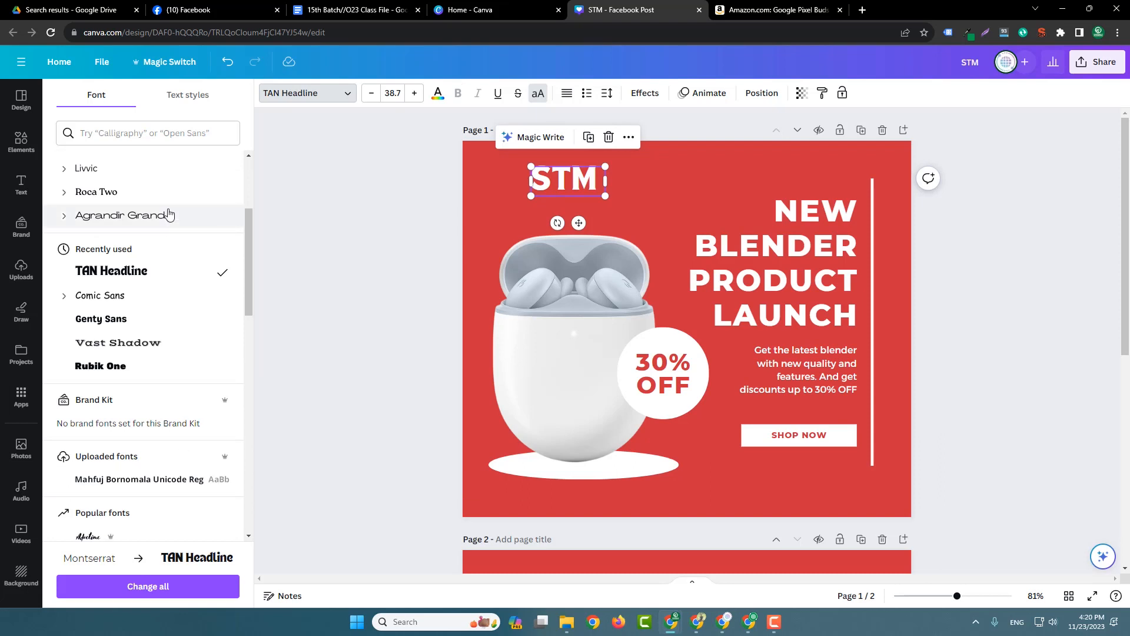
left_click(169, 214)
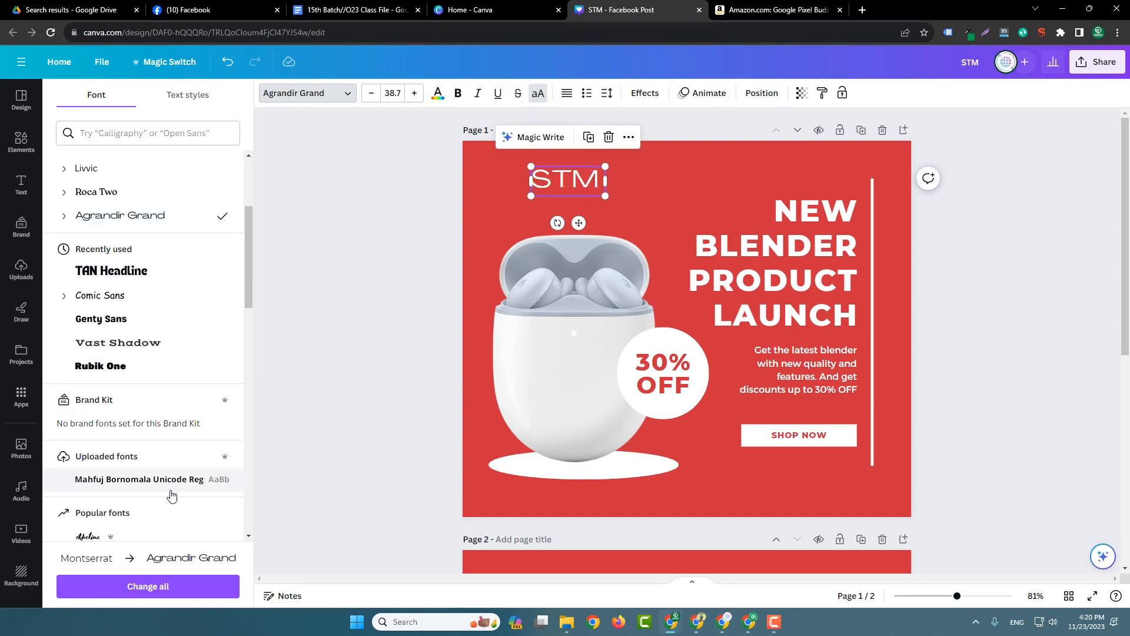
left_click(147, 537)
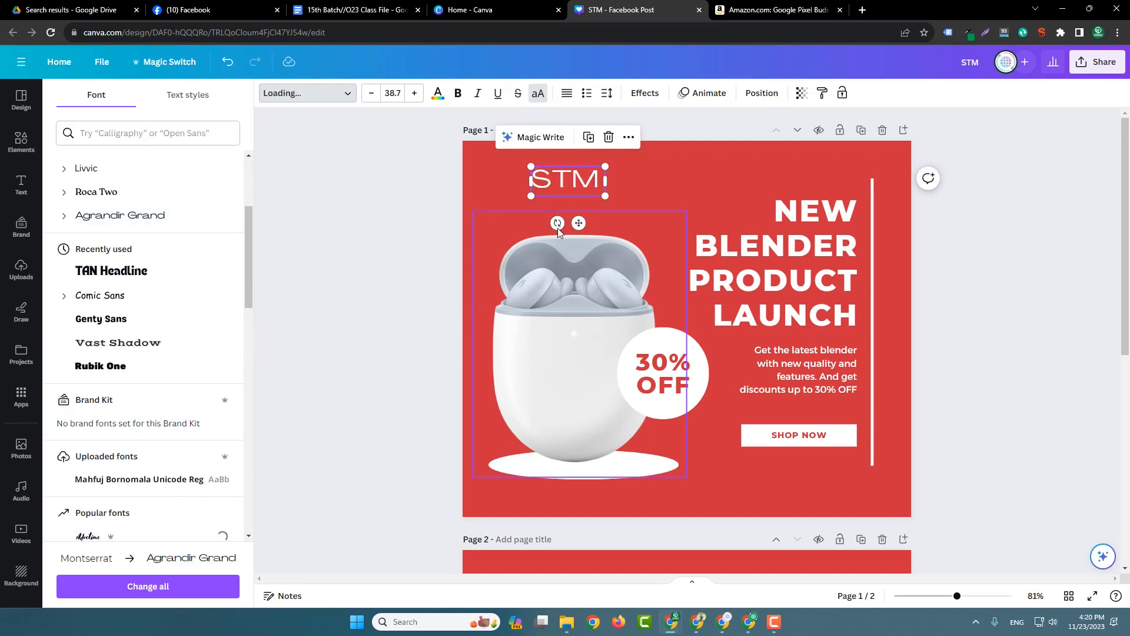
- Enlarge the STM text and place it above the earbuds case in the upper-left corner of the post
left_click_drag(603, 165, 655, 147)
mouse_move(567, 176)
left_mouse_down()
mouse_move(536, 189)
mouse_move(566, 187)
left_mouse_up()
left_click(264, 268)
left_click(369, 271)
left_click(378, 235)
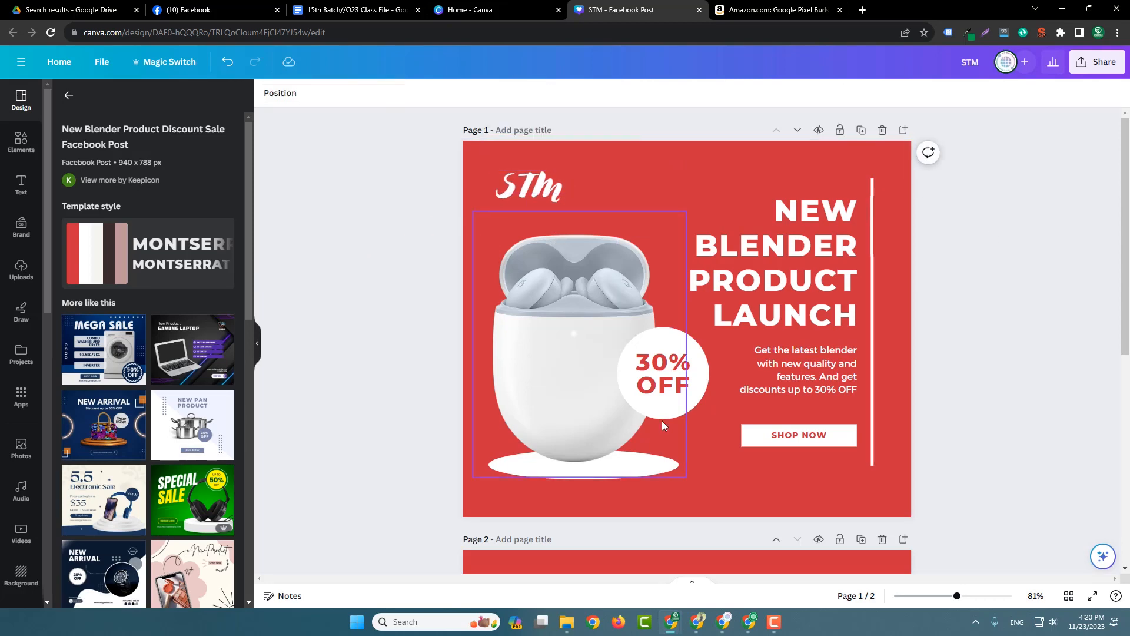
- On the Amazon page, close the expanded photo and copy "Wireless Earbuds - Headphones with Bluetooth" from the product title
left_click(789, 223)
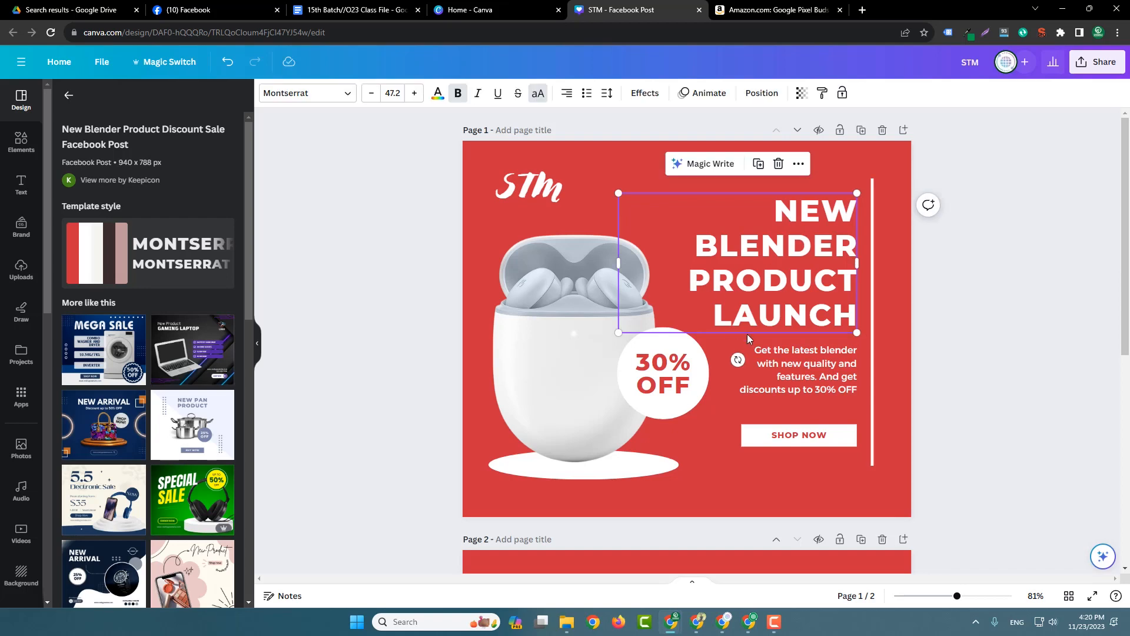
left_click(776, 10)
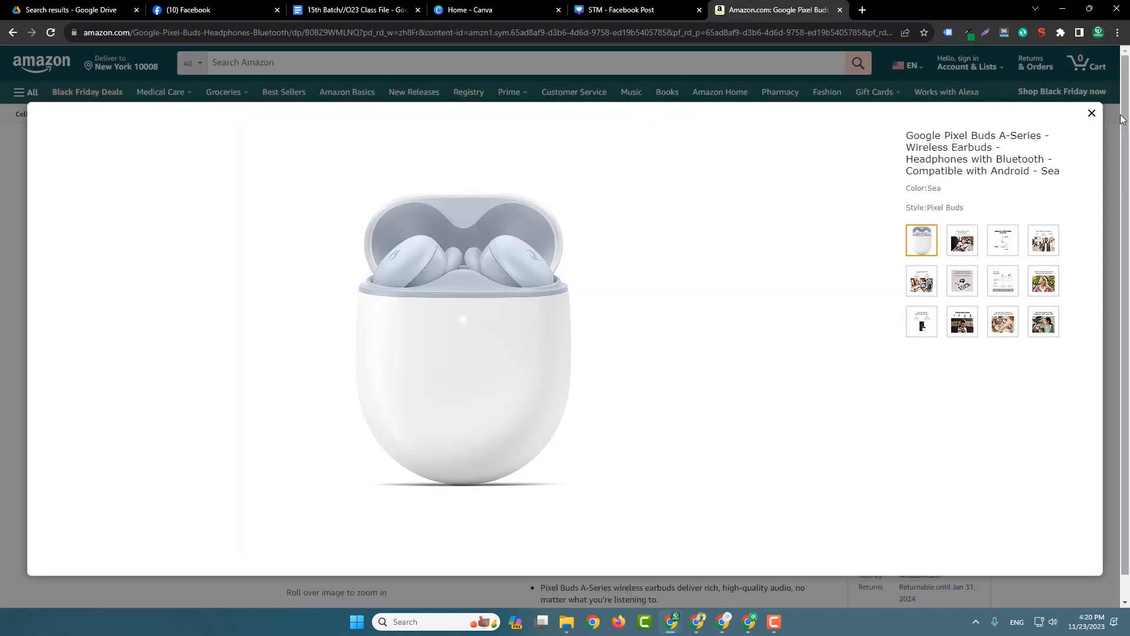
left_click(1091, 113)
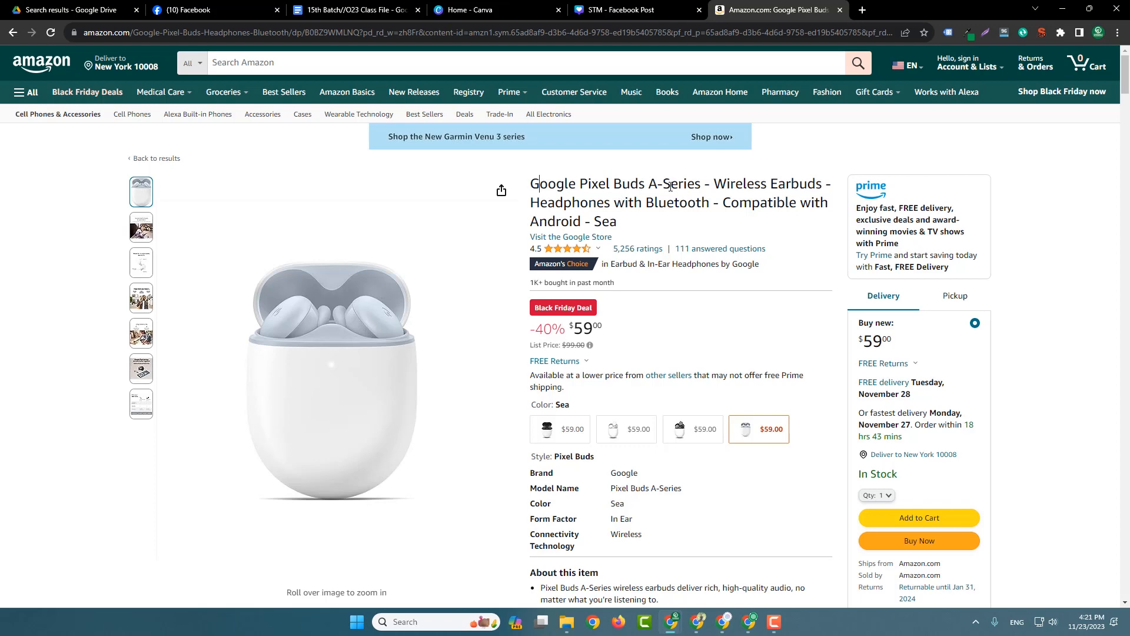
mouse_move(711, 185)
left_mouse_down()
mouse_move(727, 185)
mouse_move(709, 202)
left_mouse_up()
right_click(696, 206)
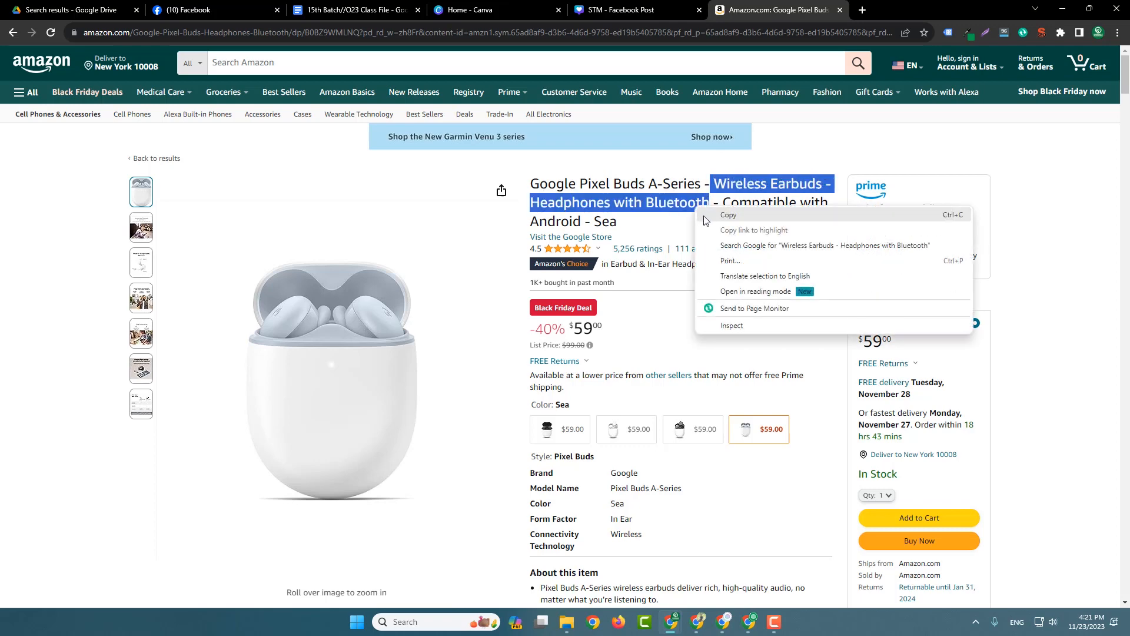
left_click(703, 215)
- Switch to the Canva design and replace the NEW BLENDER PRODUCT LAUNCH heading with the copied product title text
left_click(654, 7)
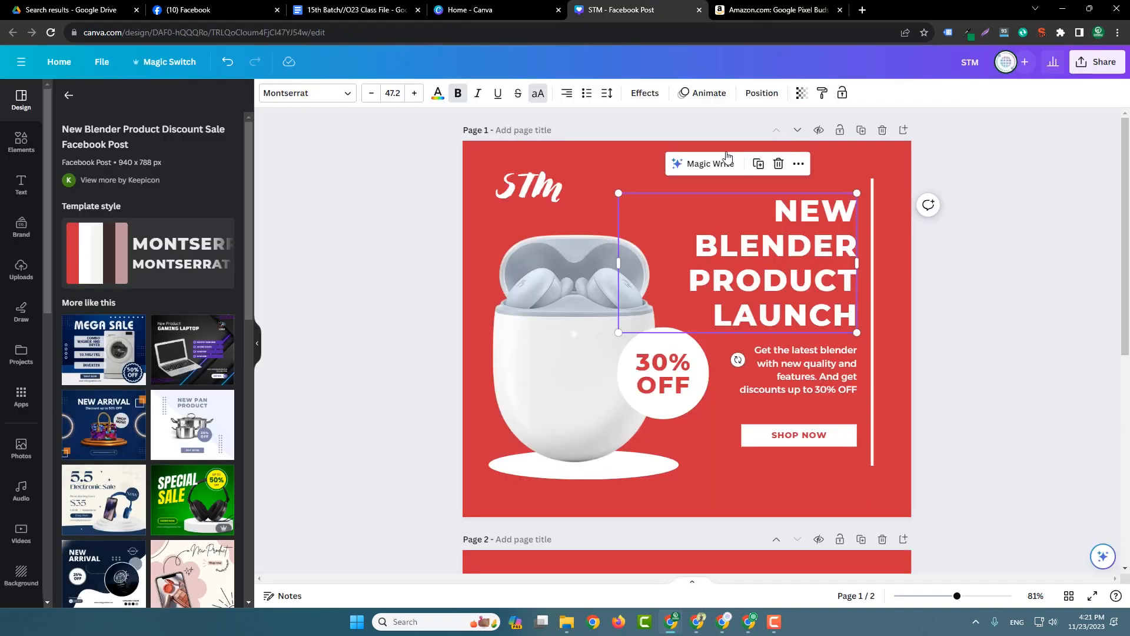
double_click(777, 218)
key("ctrl+v")
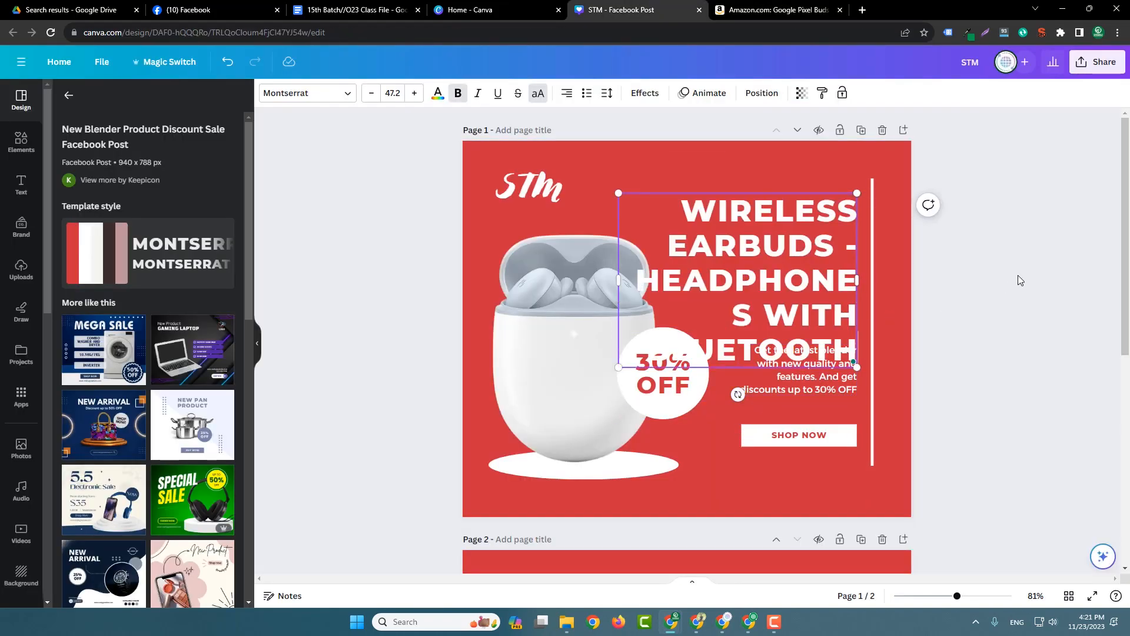
- Move the heading up and left, away from the vertical line, and shift the description text slightly down beneath it
left_click_drag(816, 292, 829, 265)
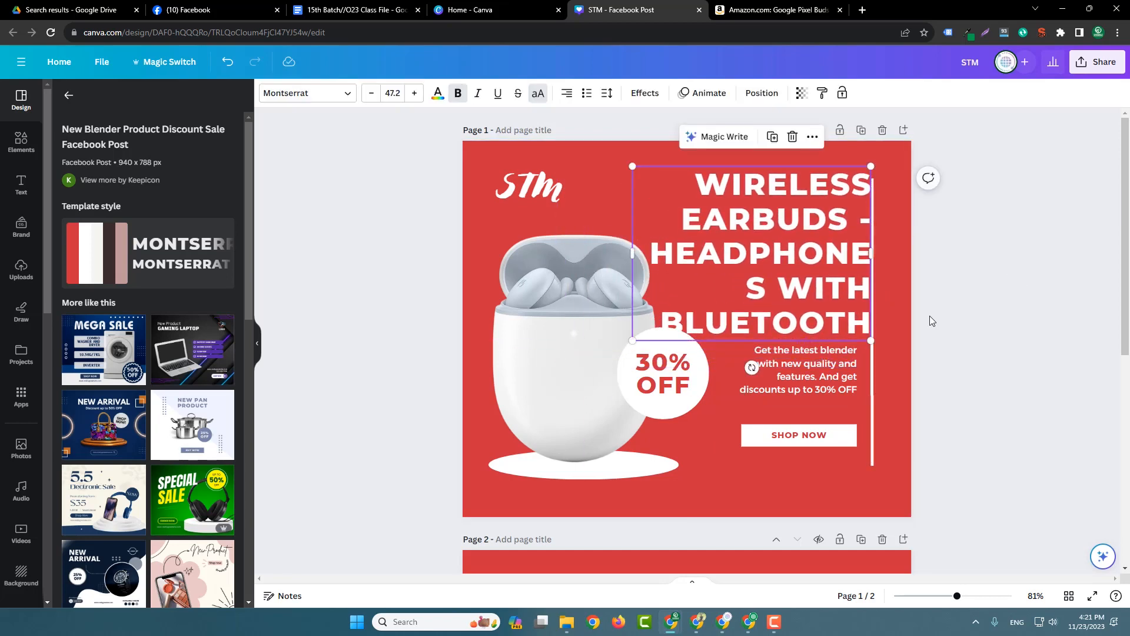
left_click(931, 320)
left_click_drag(828, 366, 831, 379)
left_click_drag(793, 285, 774, 292)
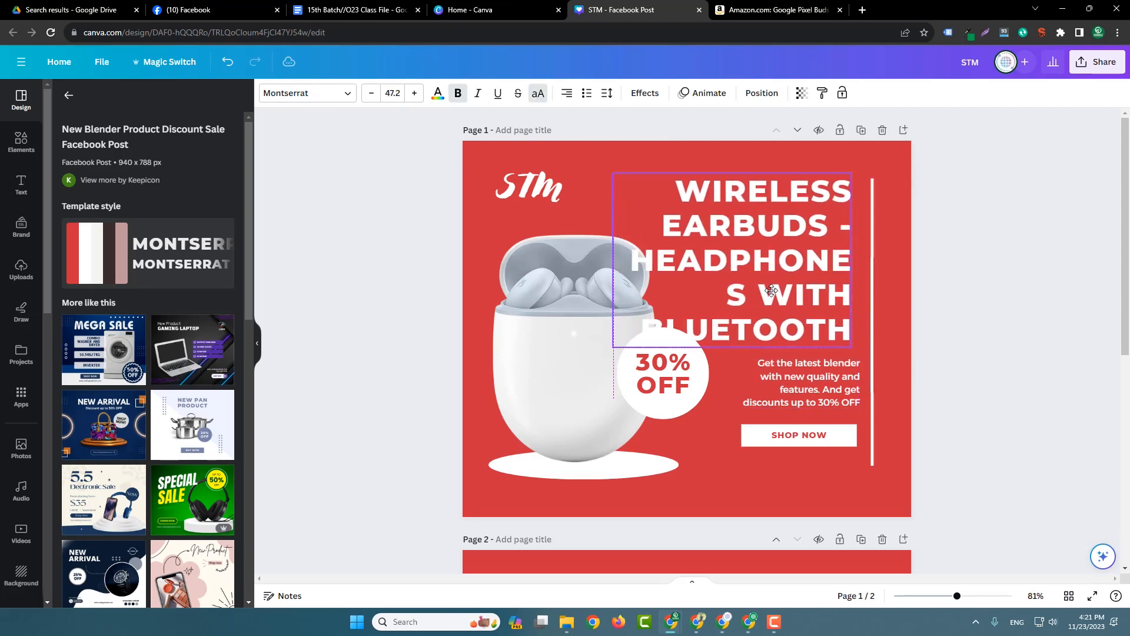
left_click(1000, 268)
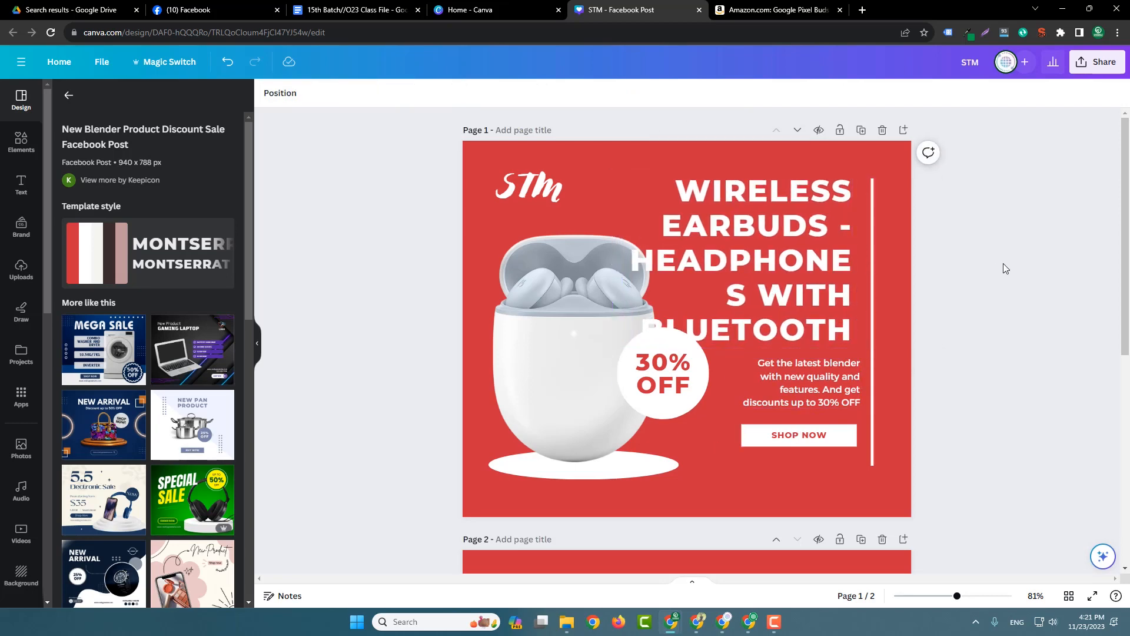
left_click_drag(777, 277, 754, 278)
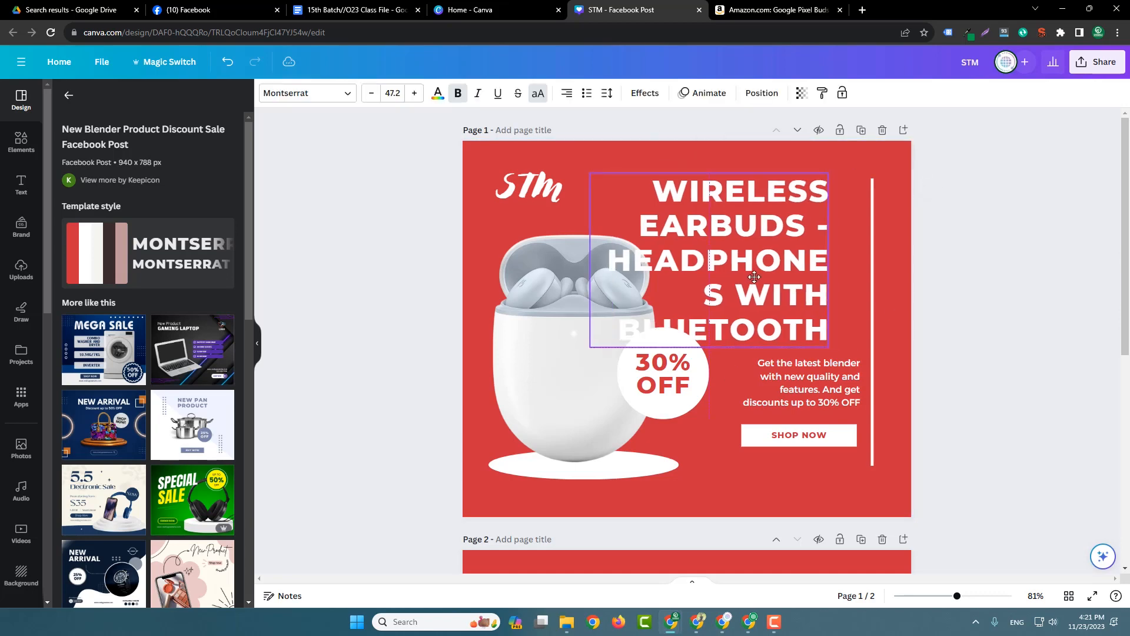
left_click(1067, 312)
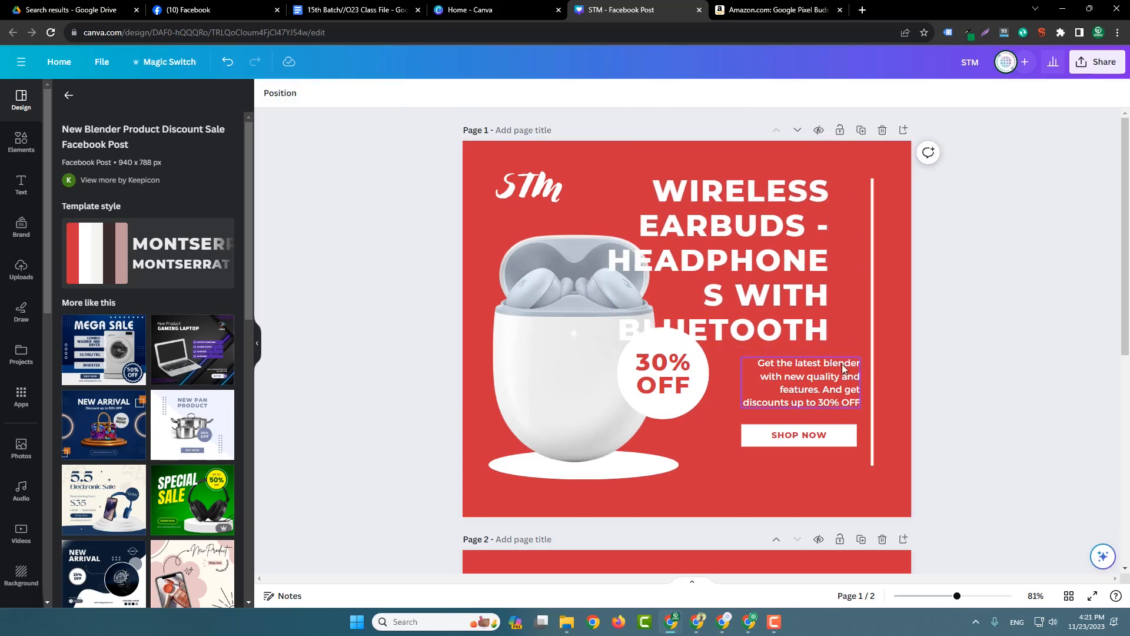
- Shift the heading right so it sits next to the vertical line and reduce its font size to 42.2
left_click_drag(779, 317, 810, 318)
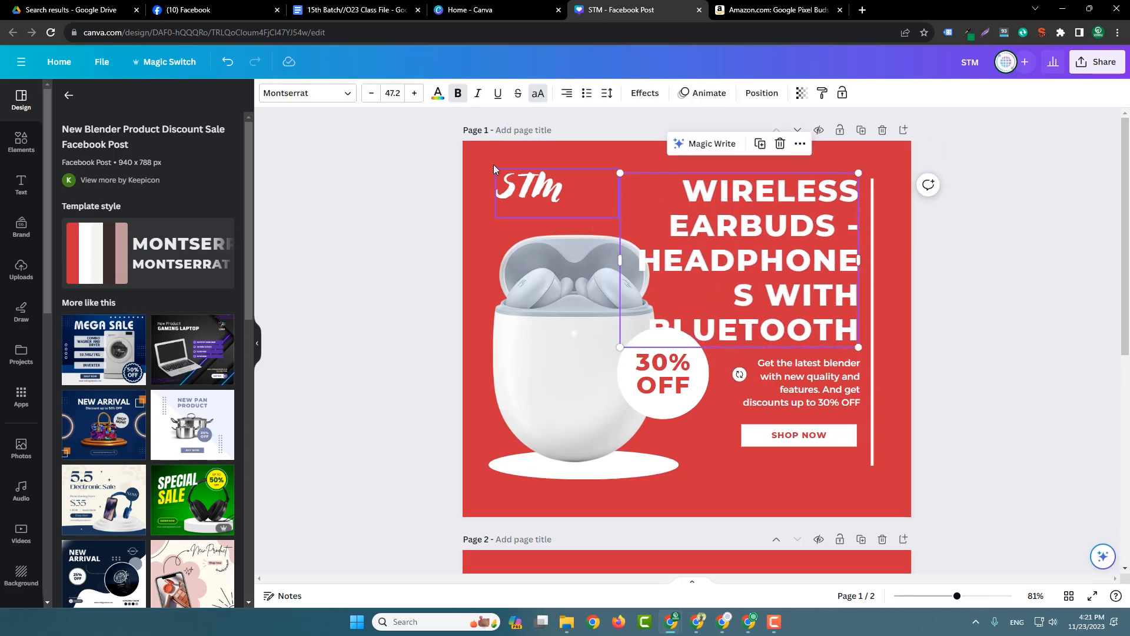
left_click(371, 93)
left_click(371, 93)
left_click(370, 93)
left_click(370, 92)
left_click(370, 93)
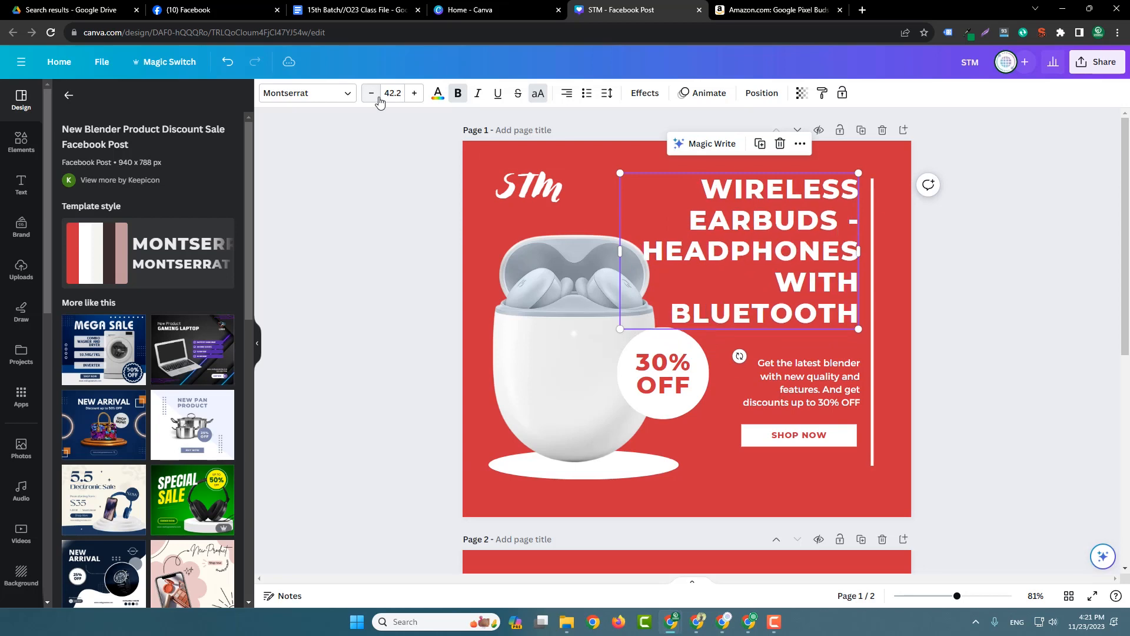
left_click(945, 283)
- Nudge the earbuds case photo slightly left, away from the heading, and shift the heading slightly down
left_click_drag(604, 302, 596, 303)
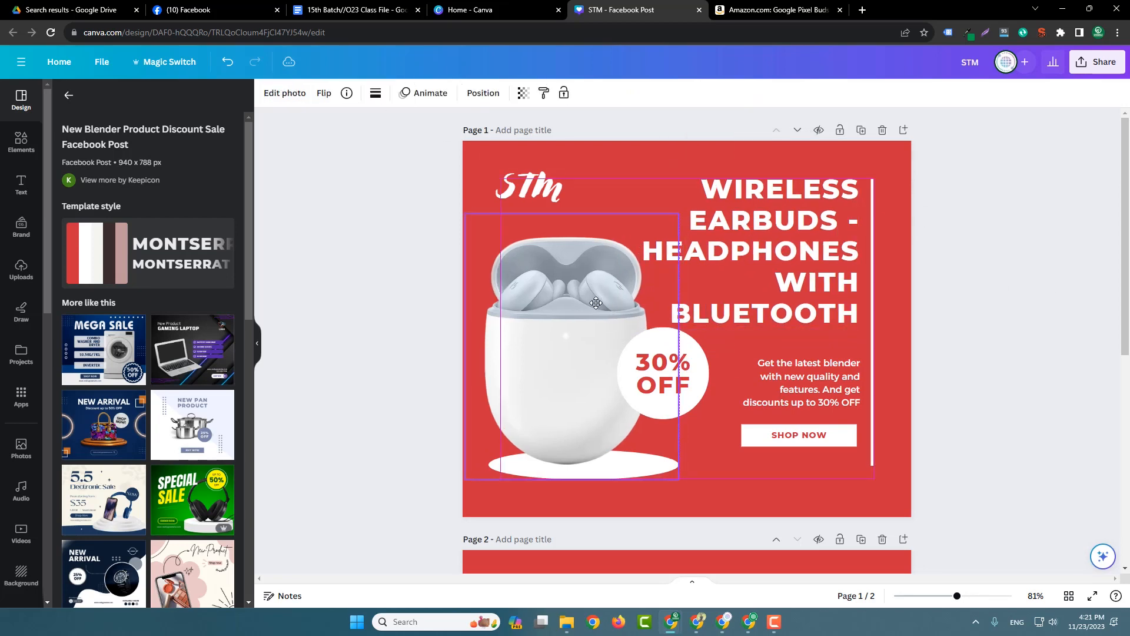
left_click(1012, 279)
mouse_move(813, 291)
left_mouse_down()
mouse_move(815, 302)
mouse_move(812, 285)
left_mouse_up()
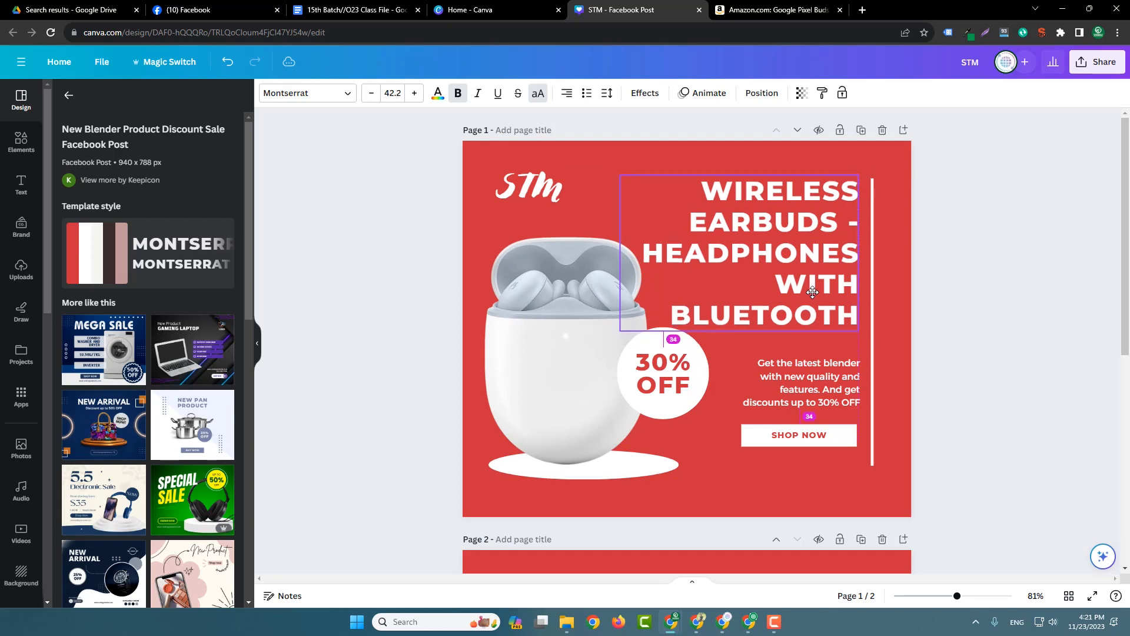
left_click(967, 322)
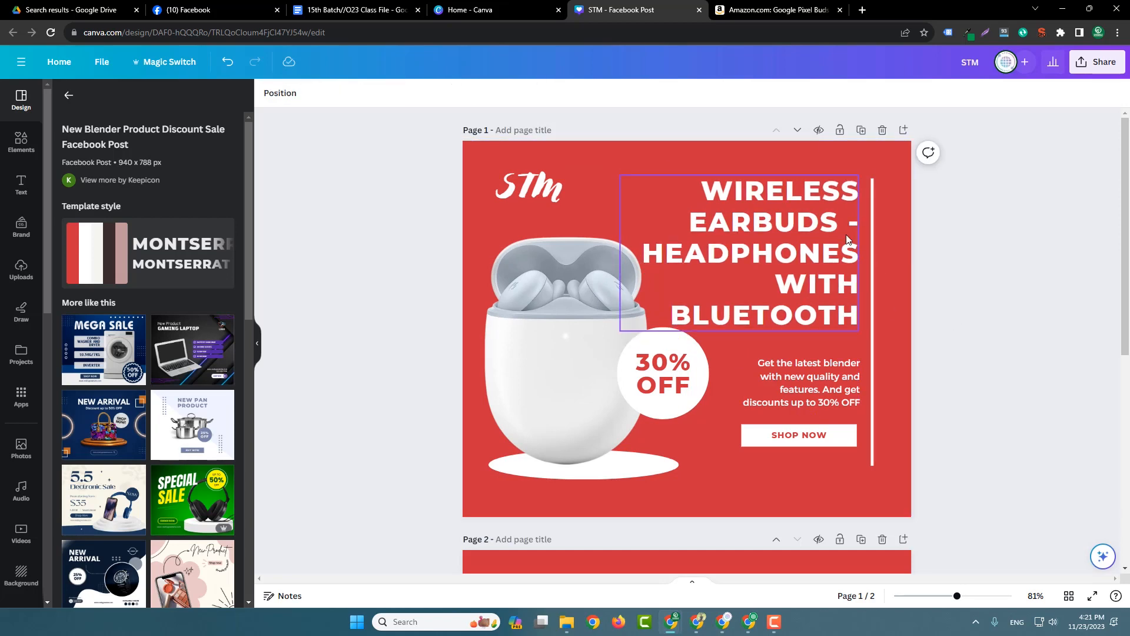
- Delete the dash after EARBUDS in the heading so it reads WIRELESS EARBUDS HEADPHONES WITH BLUETOOTH
left_click(858, 247)
left_click_drag(821, 227, 861, 231)
left_click(861, 231)
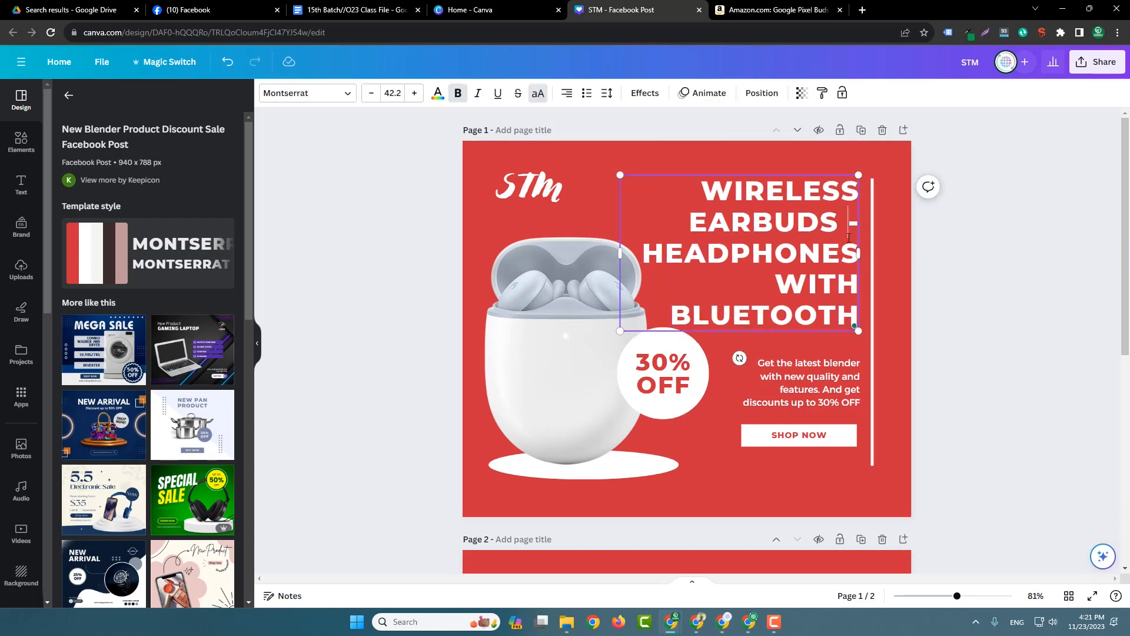
key("BackSpace")
key("BackSpace")
left_click(955, 242)
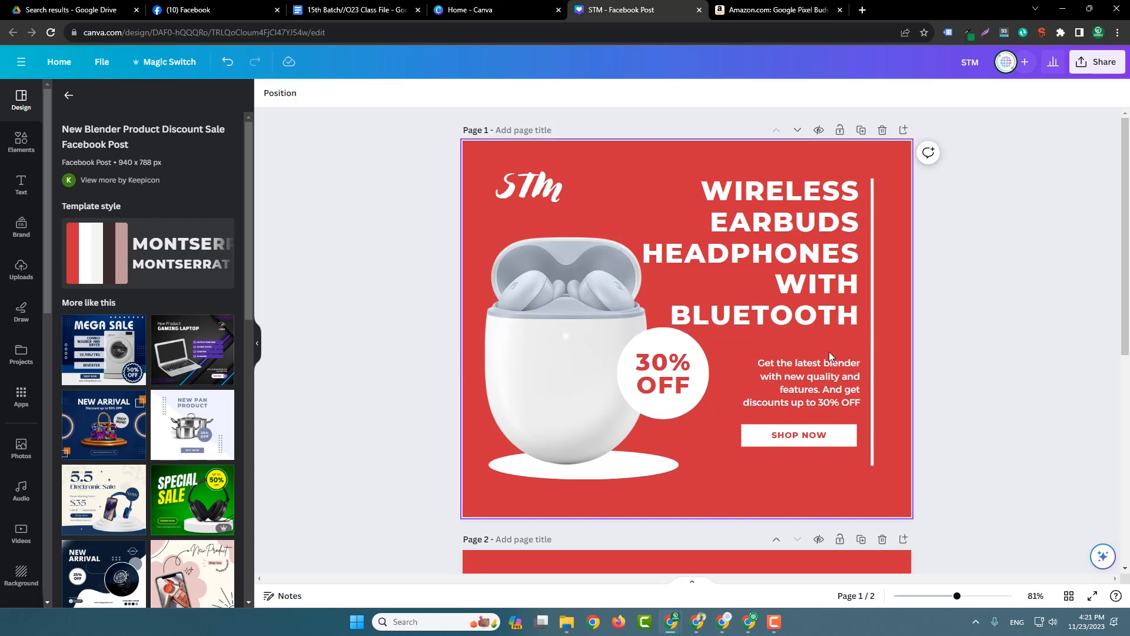
- On the Amazon page, copy the first "About this item" point, about the Pixel Buds A-Series delivering rich, high-quality audio
left_click(803, 395)
double_click(803, 391)
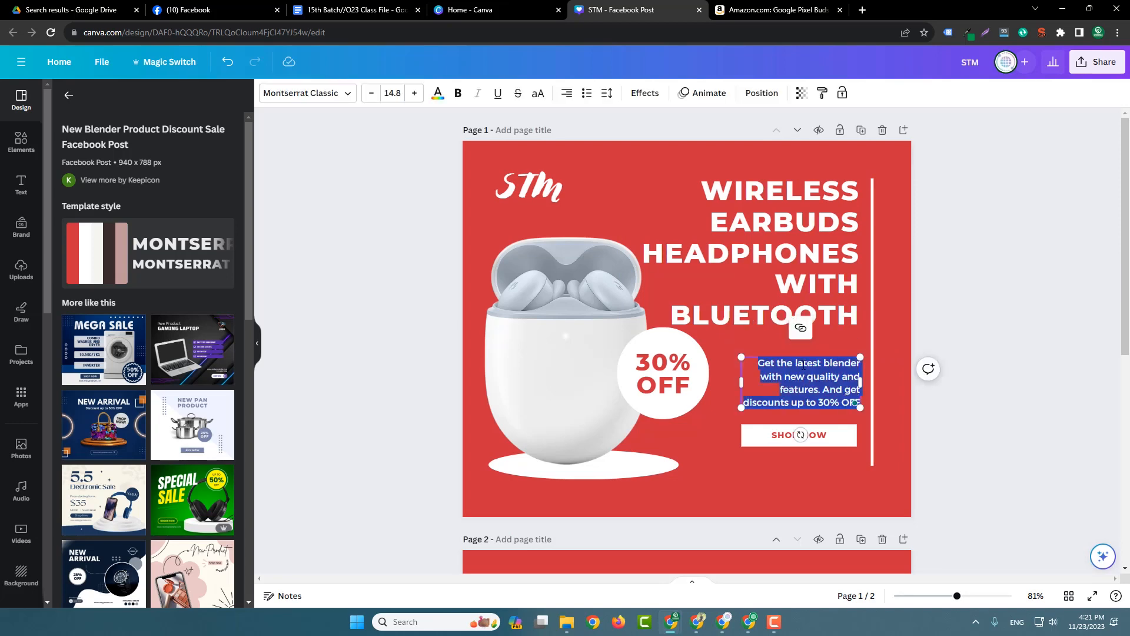
left_click(777, 10)
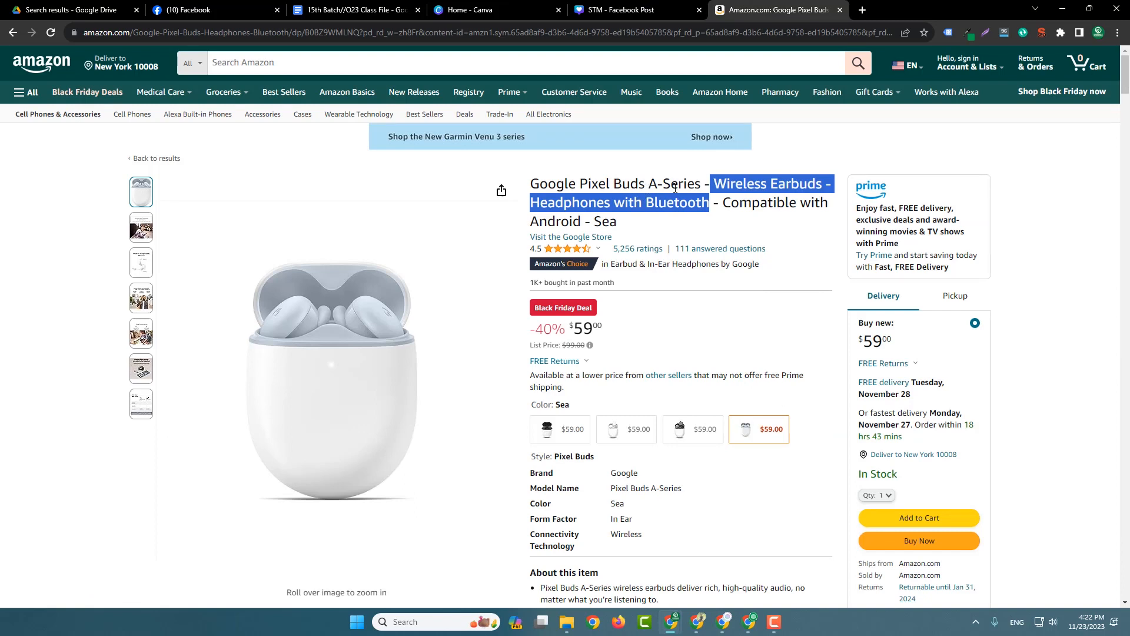
left_click_drag(700, 183, 532, 187)
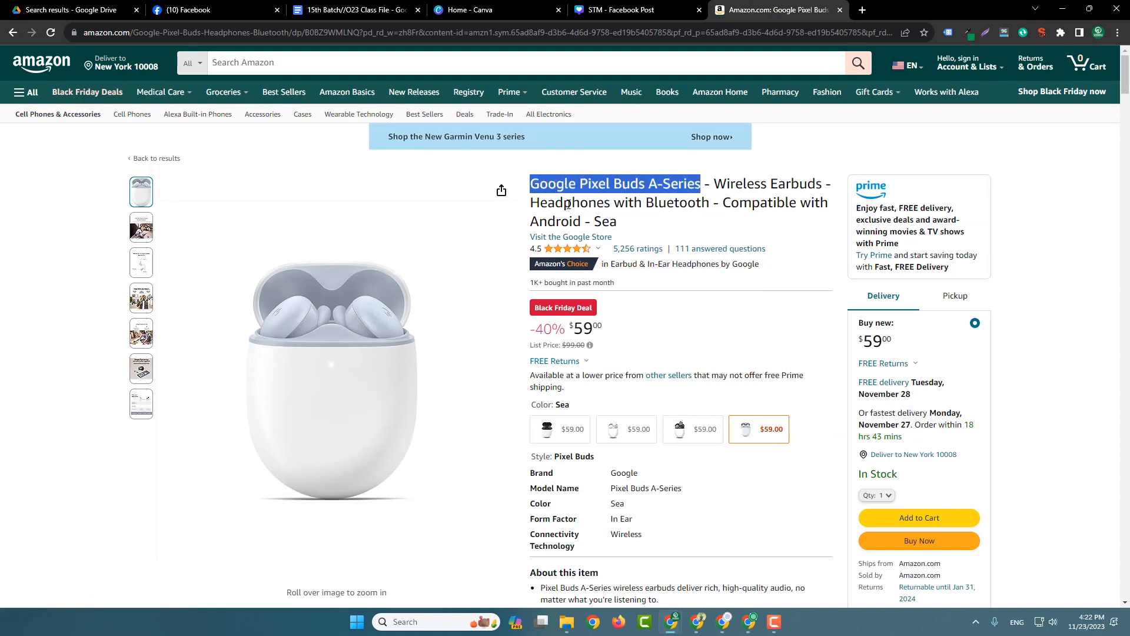
scroll(591, 277, "down", 3)
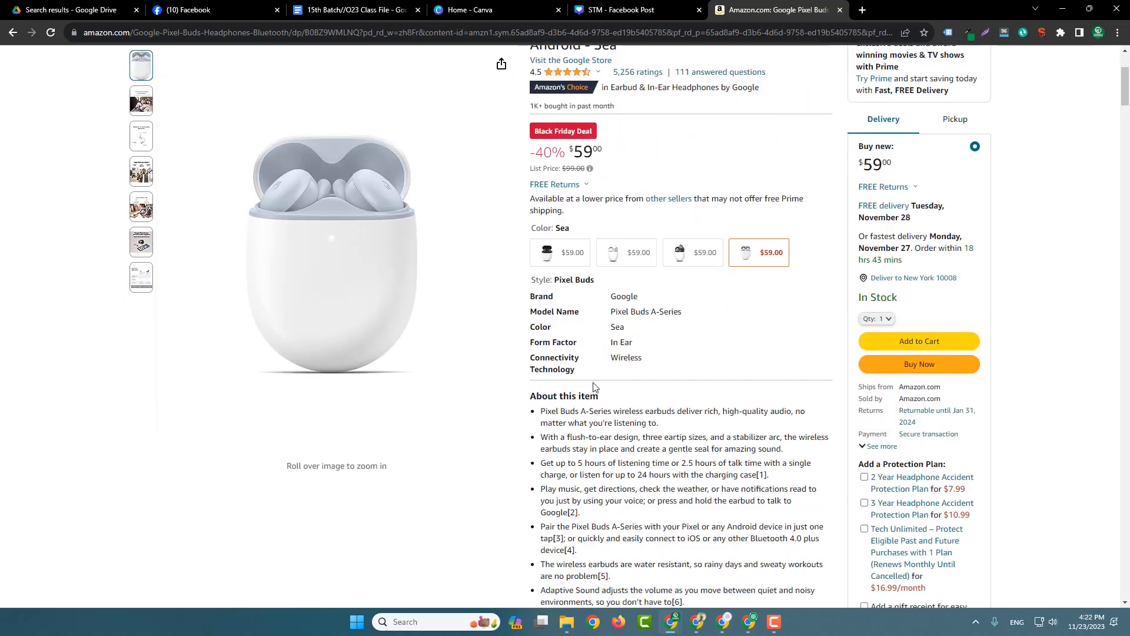
left_click_drag(658, 428, 542, 415)
key("ctrl+c")
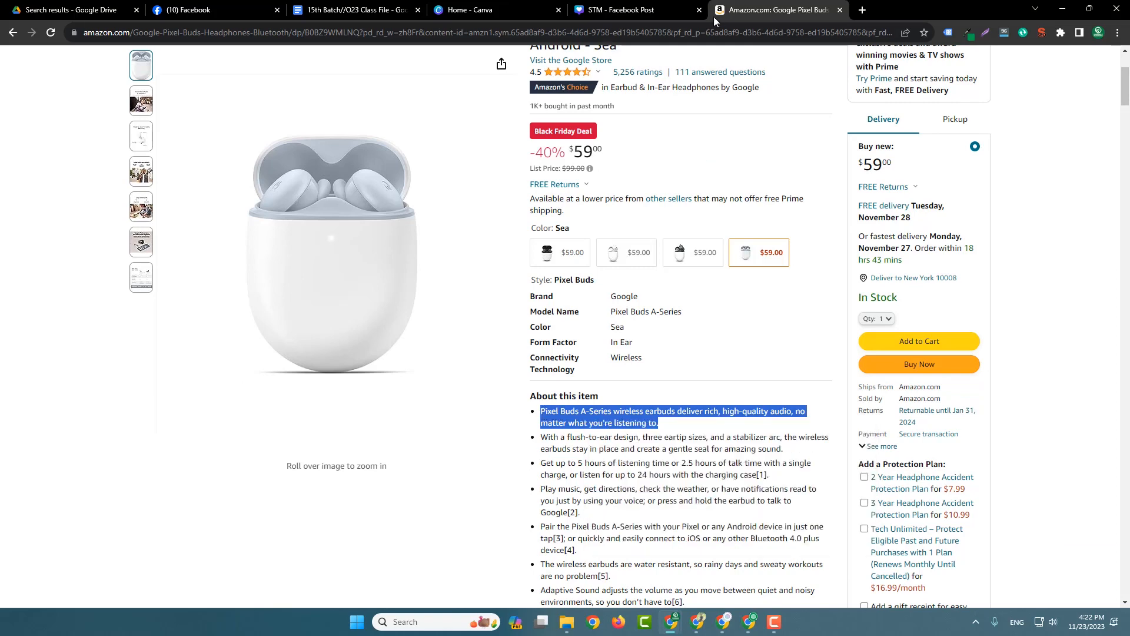
- Switch to the Canva design and replace the blender description with the copied Pixel Buds A-Series sentence
left_click(683, 13)
left_click(811, 372)
key("ctrl+a")
key("ctrl+v")
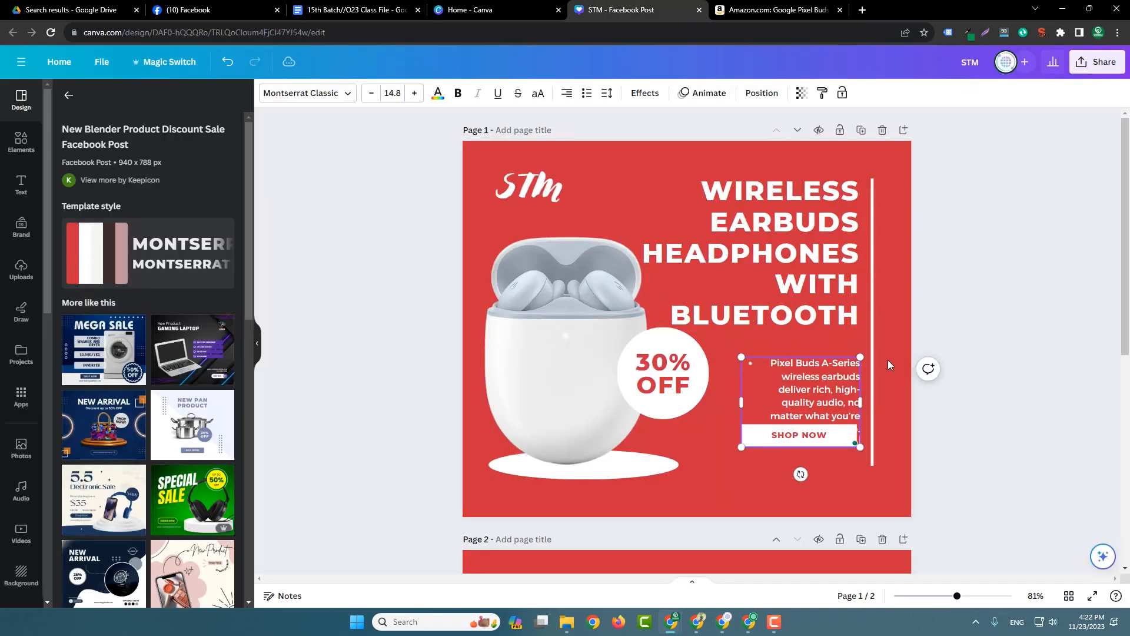
left_click(976, 344)
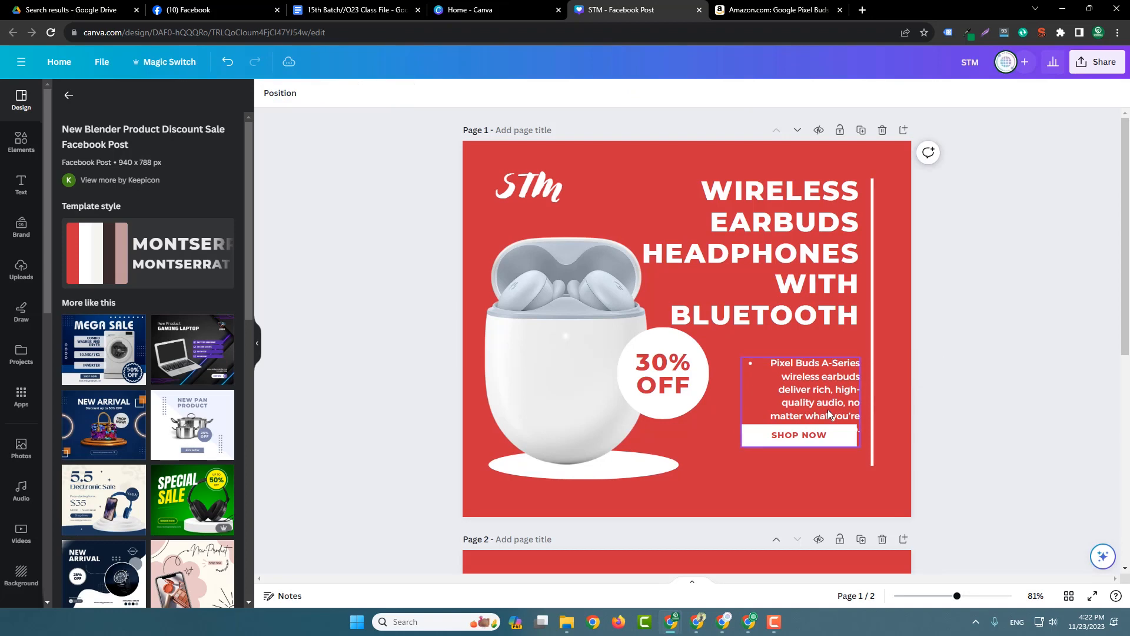
- Widen the description text box leftward so the text clears the SHOP NOW button, and remove its bullet formatting
left_click(742, 399)
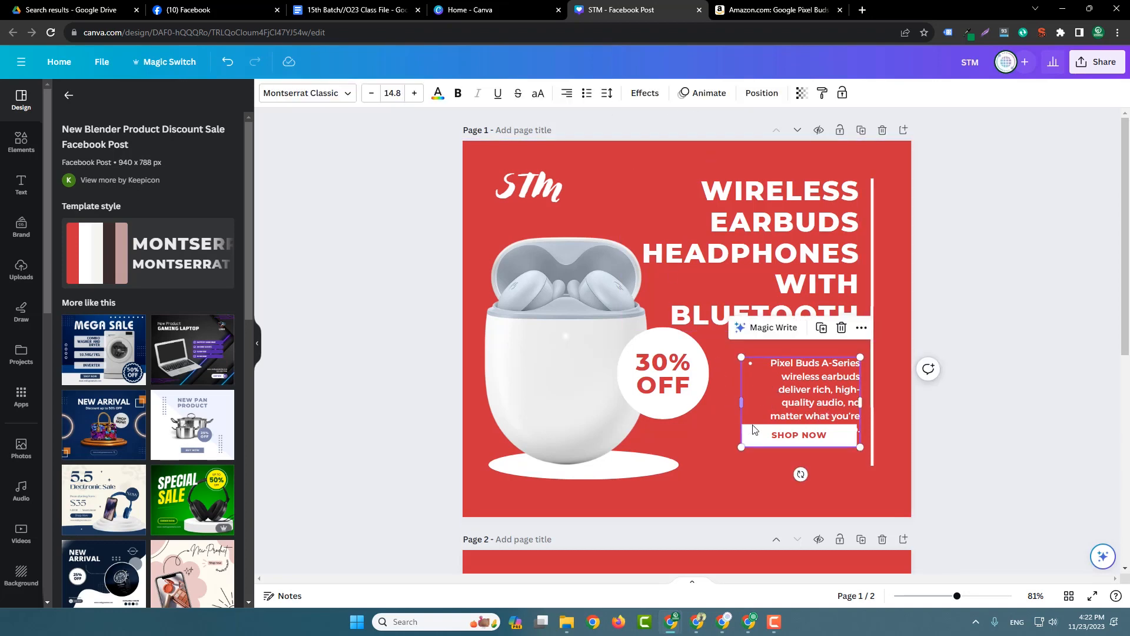
left_click_drag(741, 402, 710, 406)
left_click(726, 366)
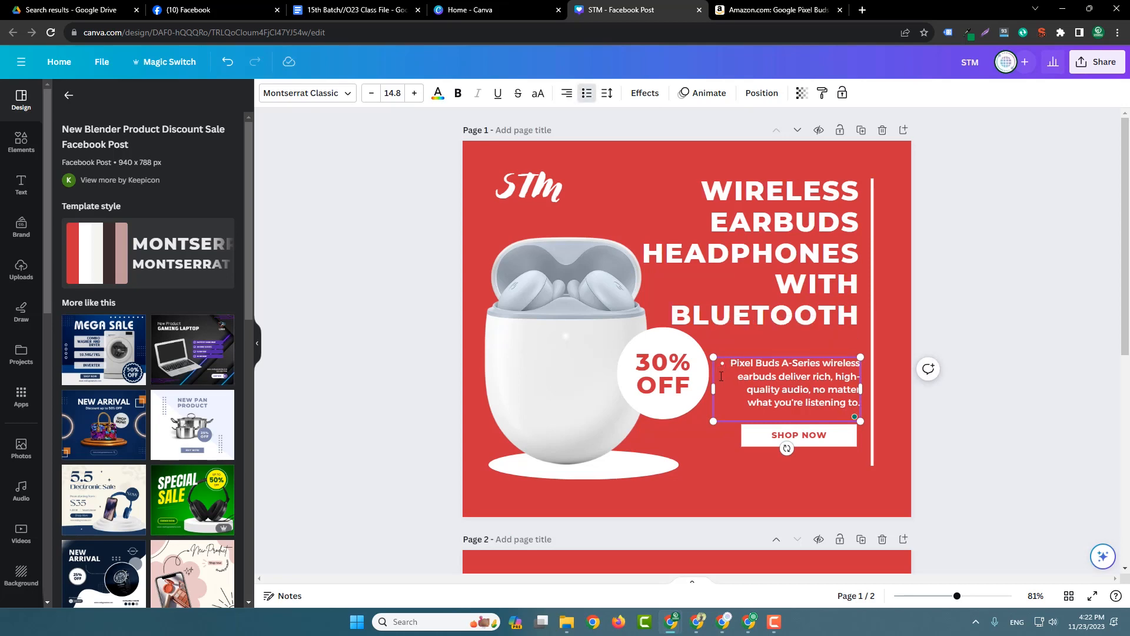
left_click(586, 94)
left_click(586, 94)
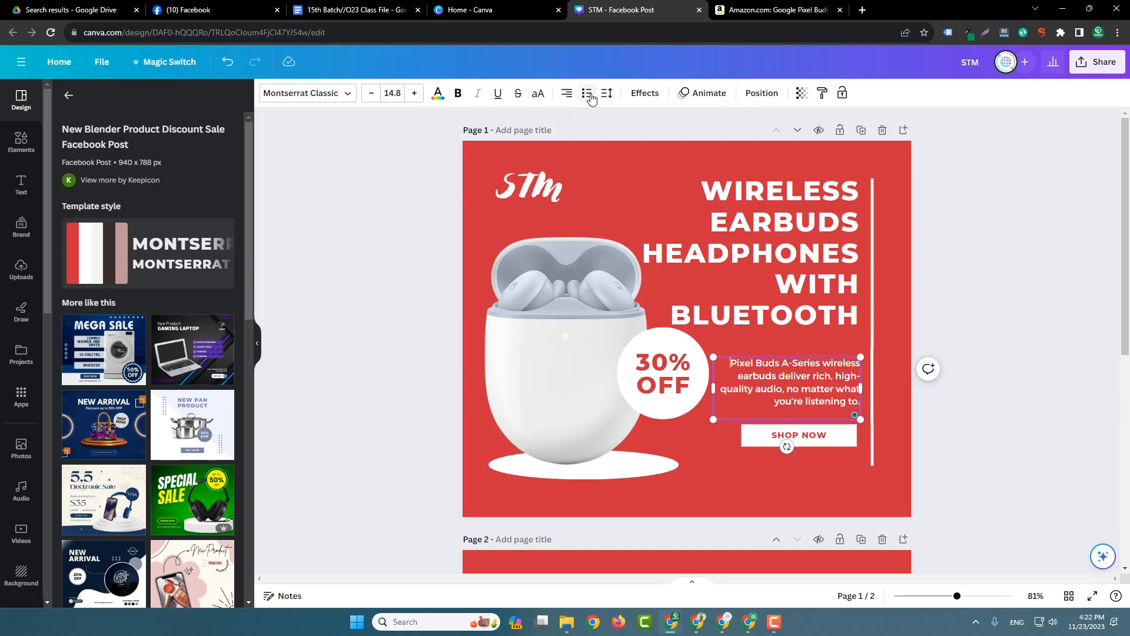
left_click(1042, 346)
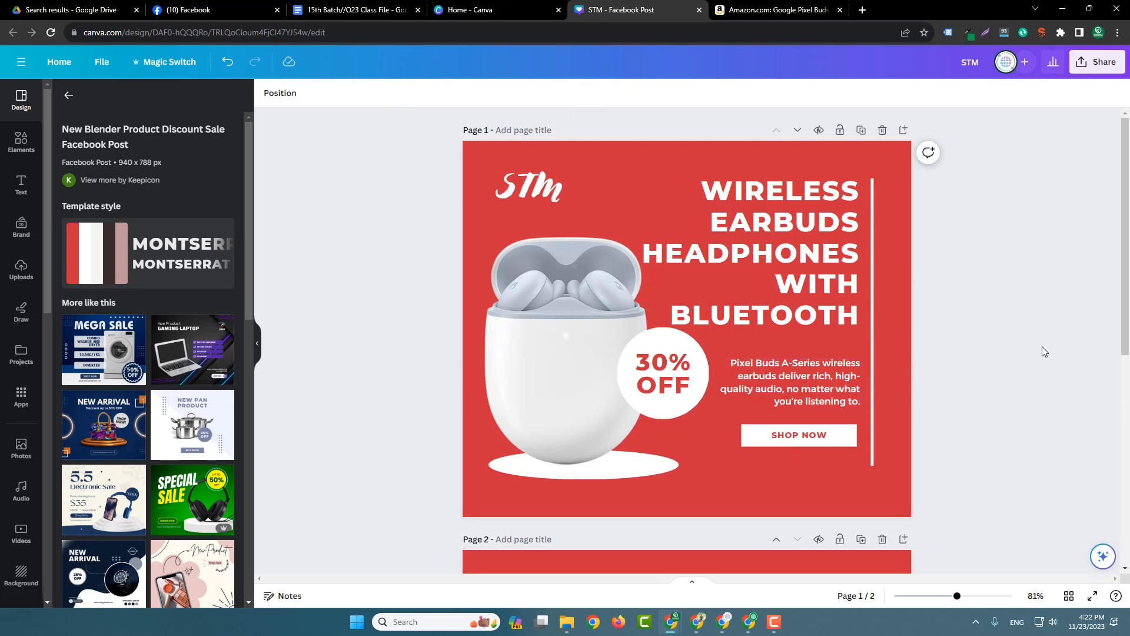
- Move the description text slightly up, closer to the heading and farther from the SHOP NOW button
left_click(842, 383)
left_click_drag(842, 382, 843, 374)
left_click(895, 416)
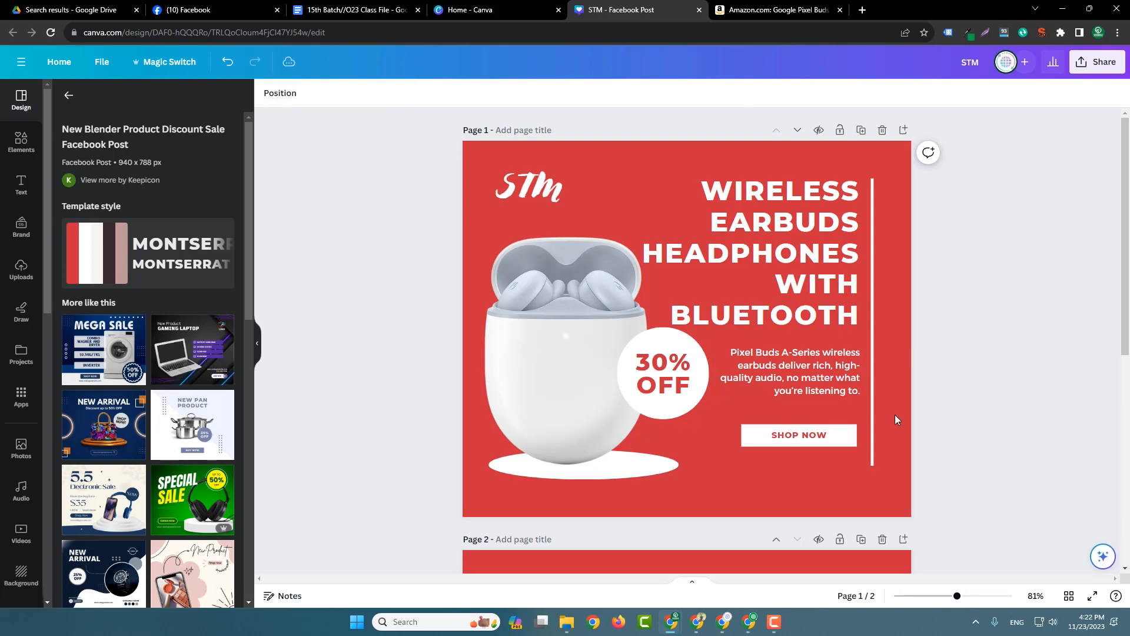
- Increase the description text's font size to 15.8
left_click(815, 396)
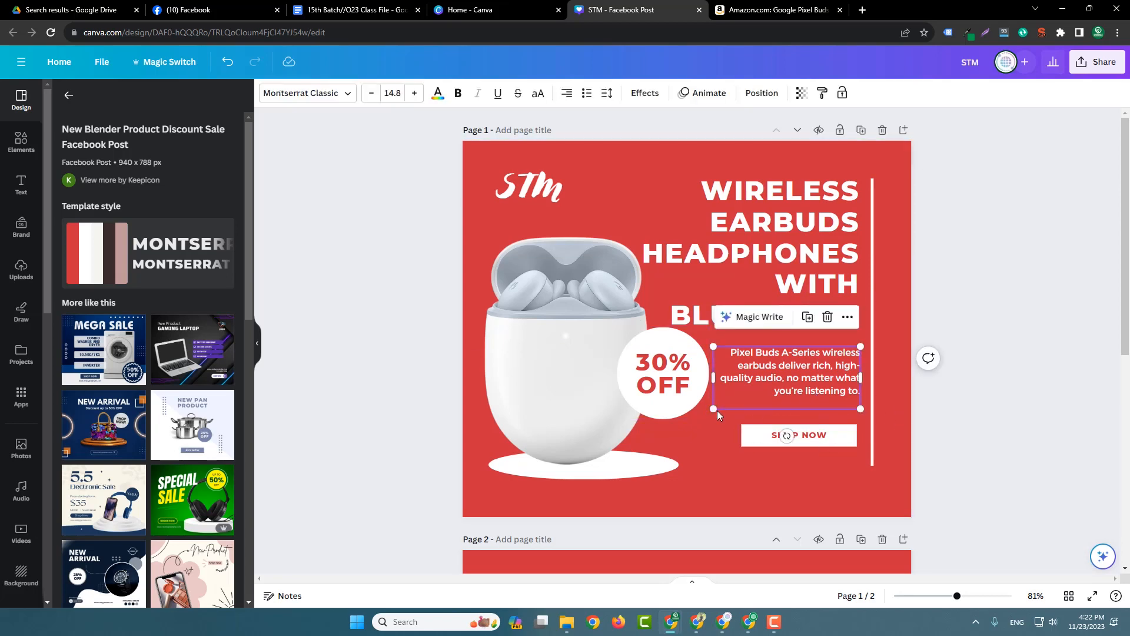
left_click(414, 93)
left_click(414, 93)
left_click(396, 94)
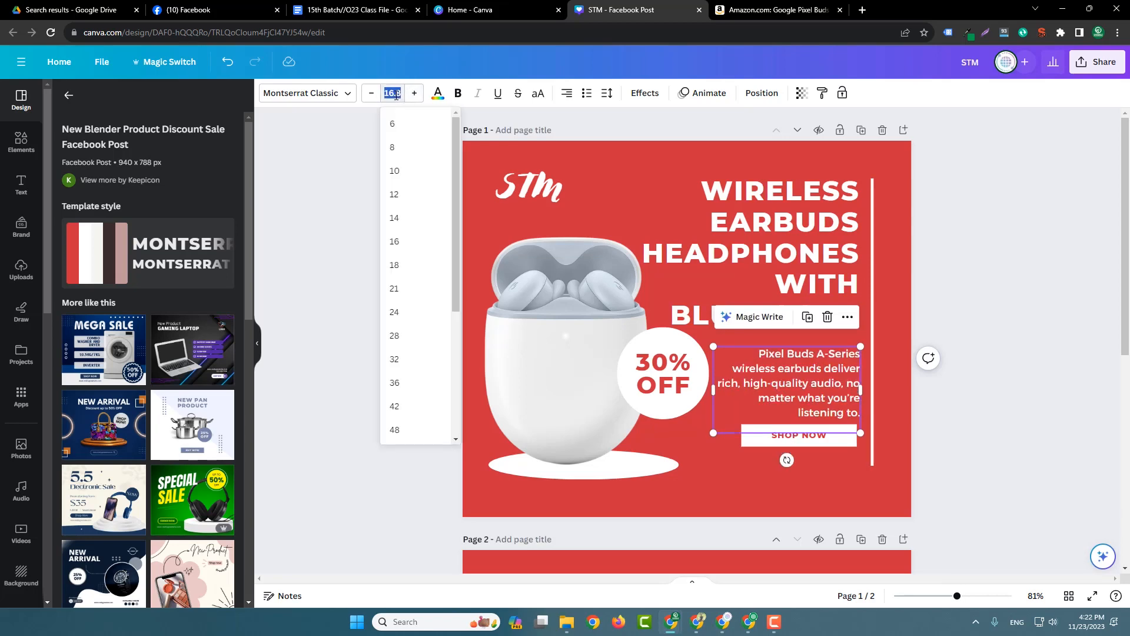
left_click(374, 96)
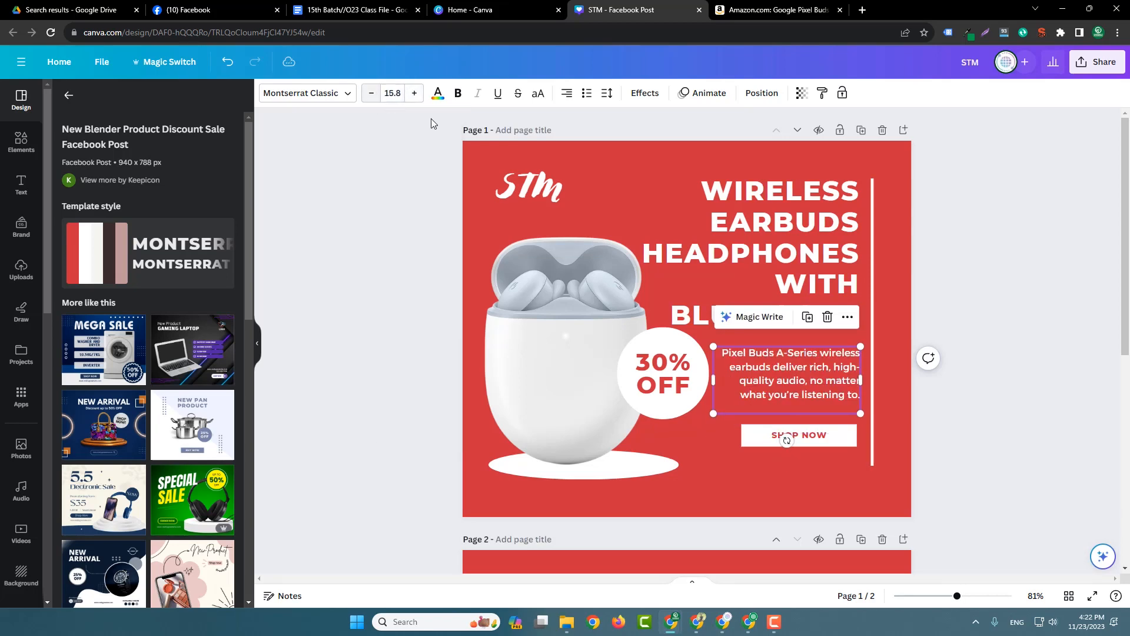
left_click(948, 412)
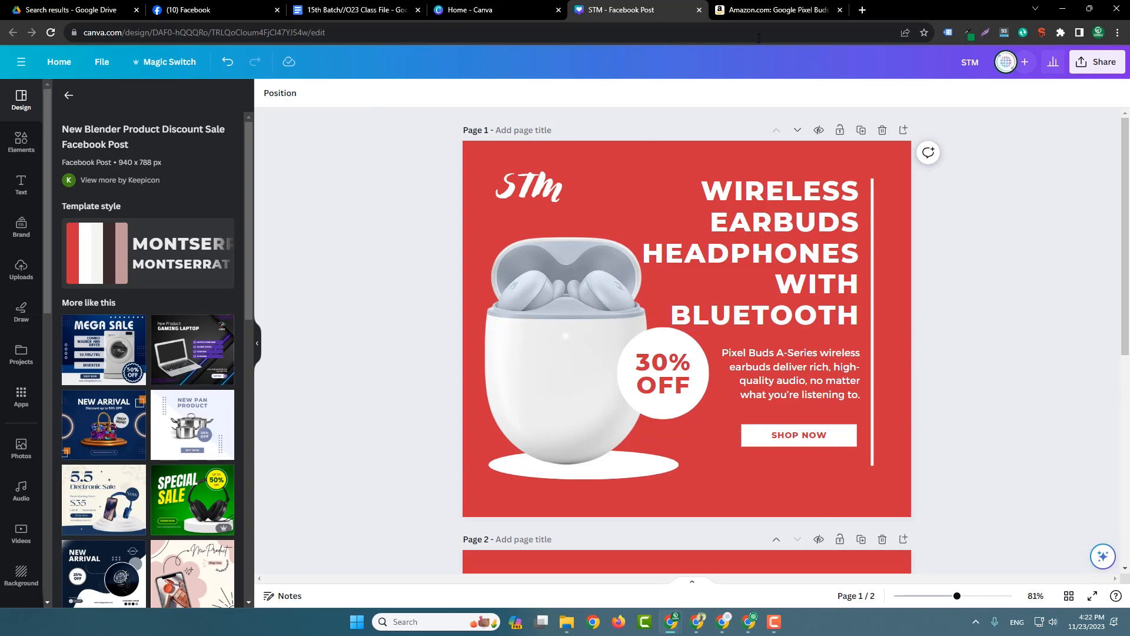
left_click(775, 8)
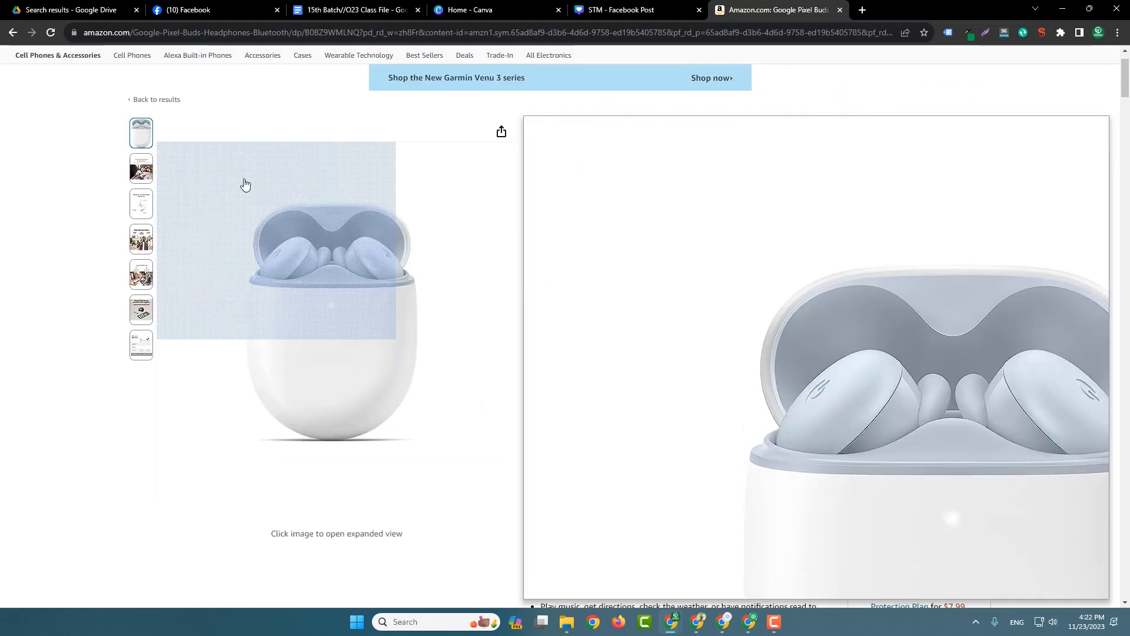
scroll(194, 130, "up", 1)
left_click_drag(130, 34, 84, 37)
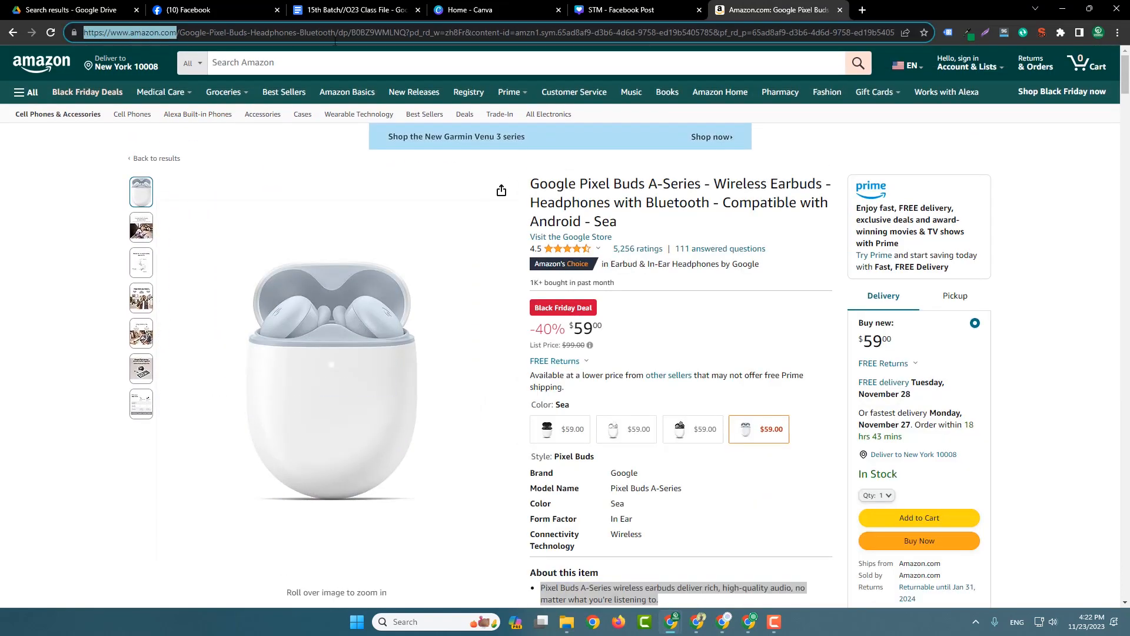
left_click(641, 12)
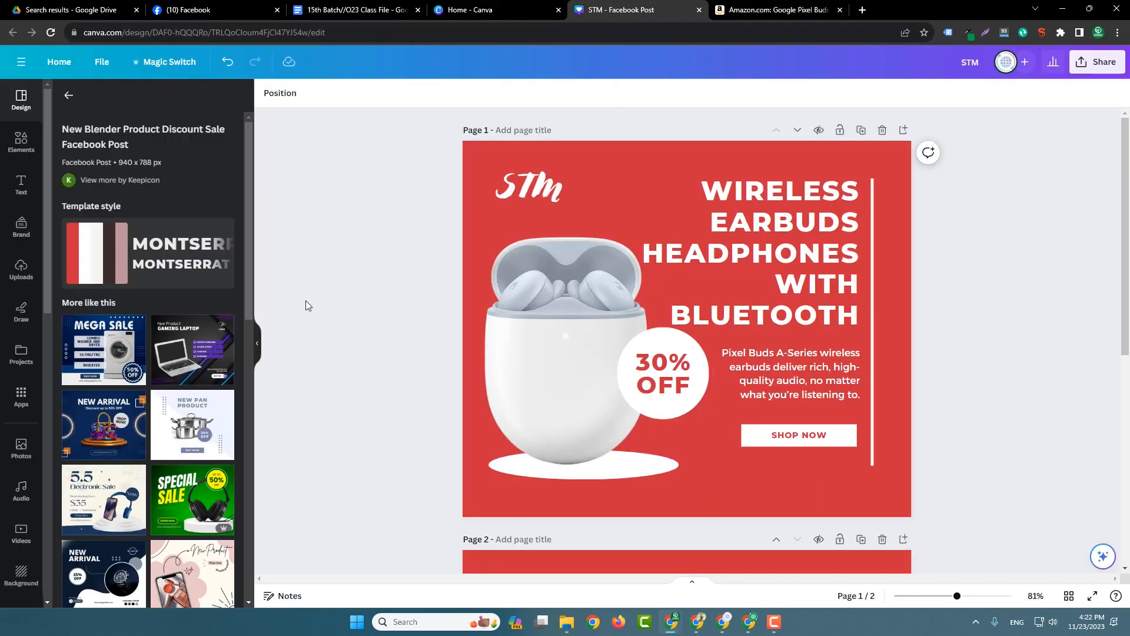
- Duplicate the SHOP NOW text, place the copy below the button, and color it white
left_click(795, 435)
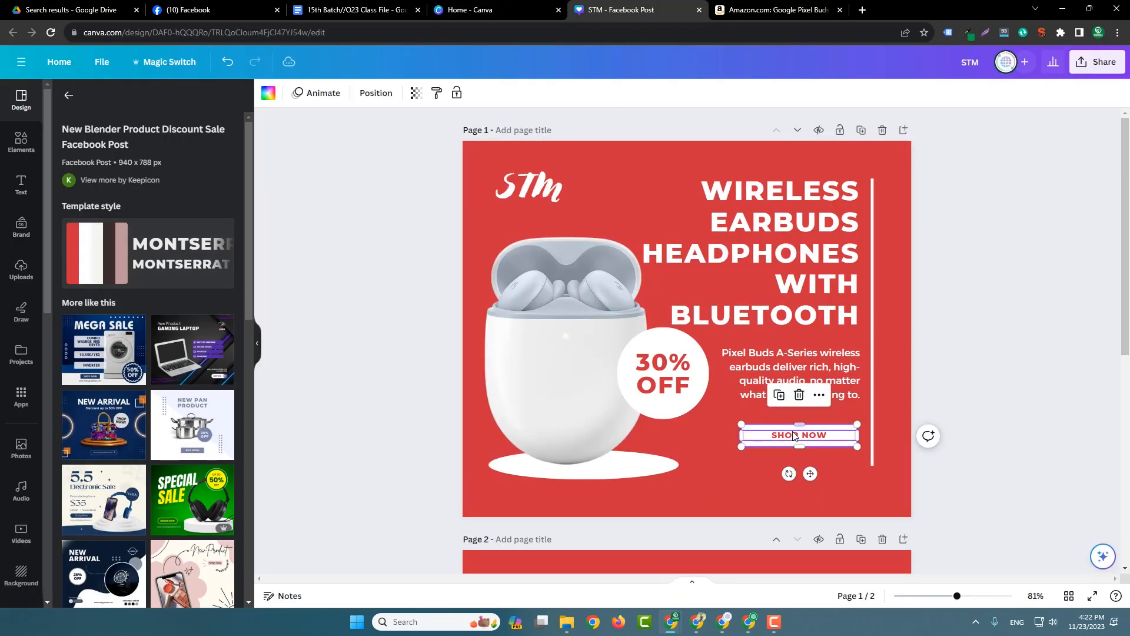
left_click(794, 437)
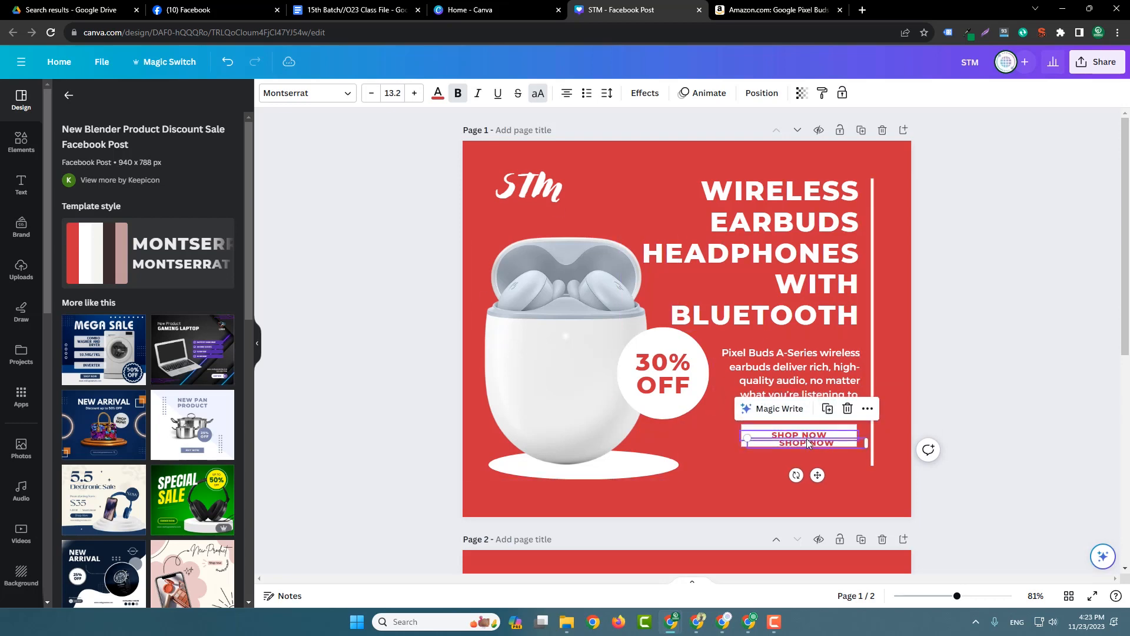
left_click_drag(802, 438, 792, 484)
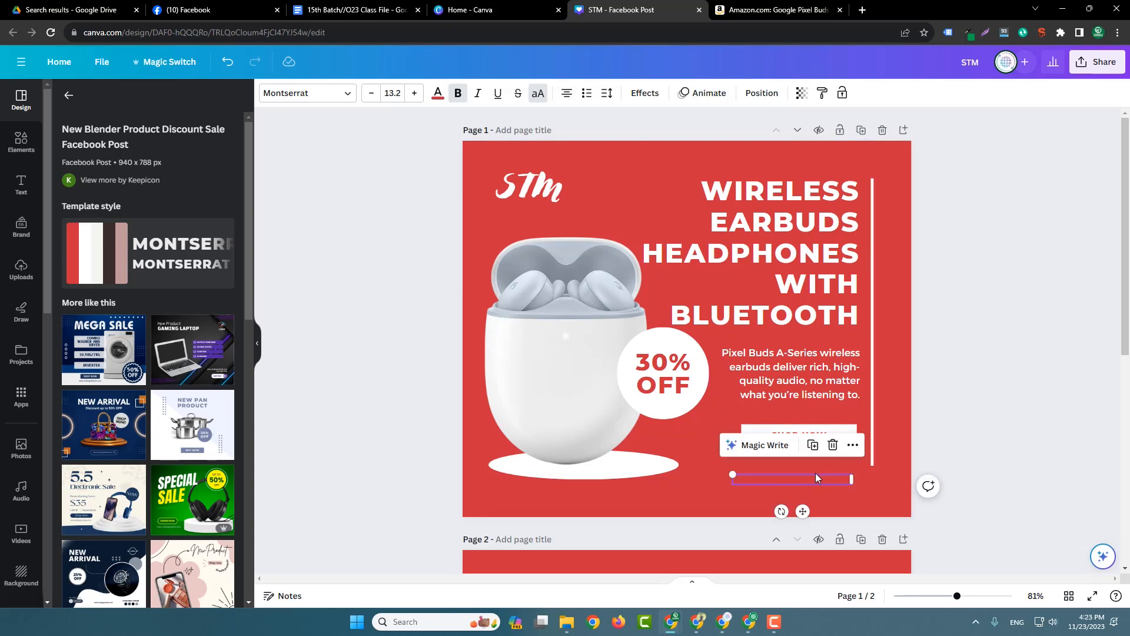
left_click(437, 93)
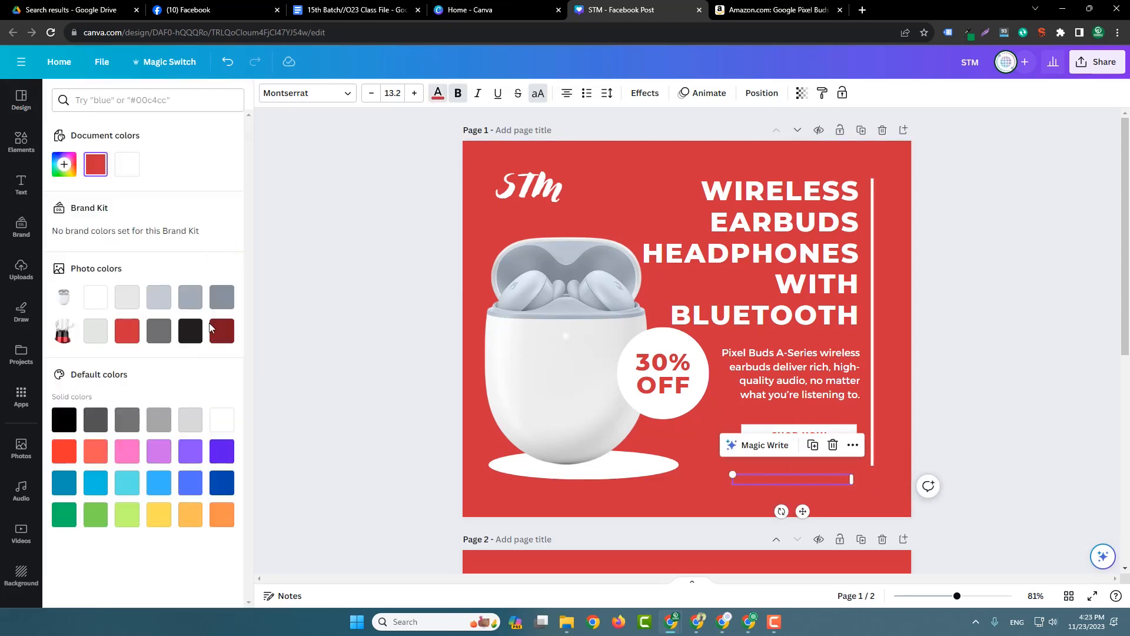
left_click(135, 168)
- Try to replace the white SHOP NOW copy with the web address taken from the Amazon page
left_click(754, 478)
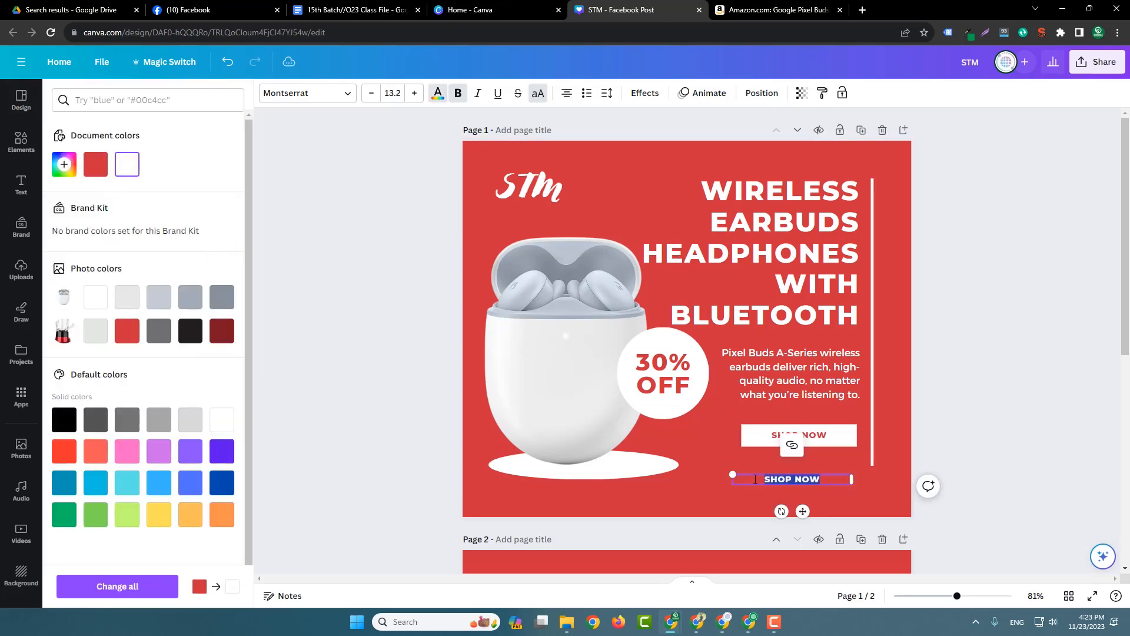
left_click_drag(840, 482, 764, 479)
left_click(947, 457)
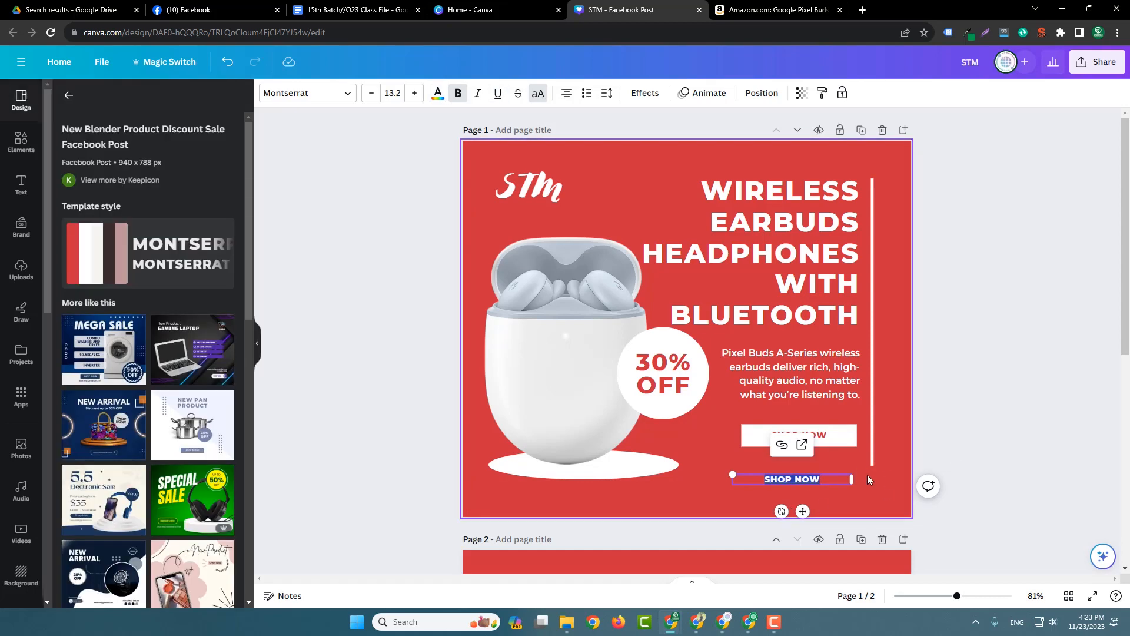
left_click(978, 472)
left_click(807, 479)
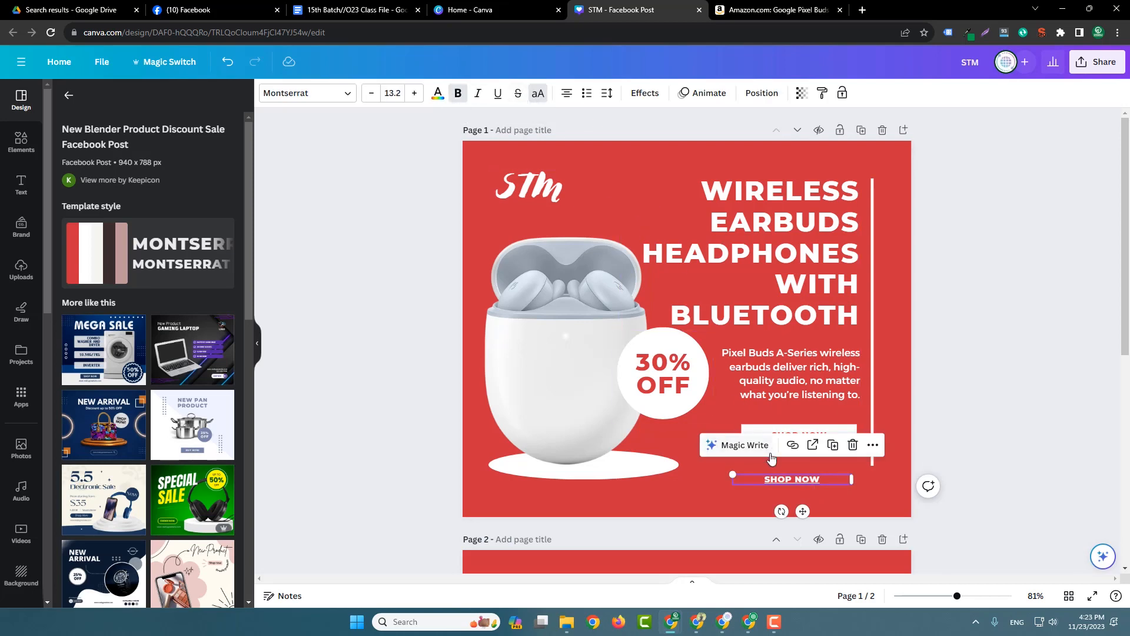
double_click(789, 477)
type("www")
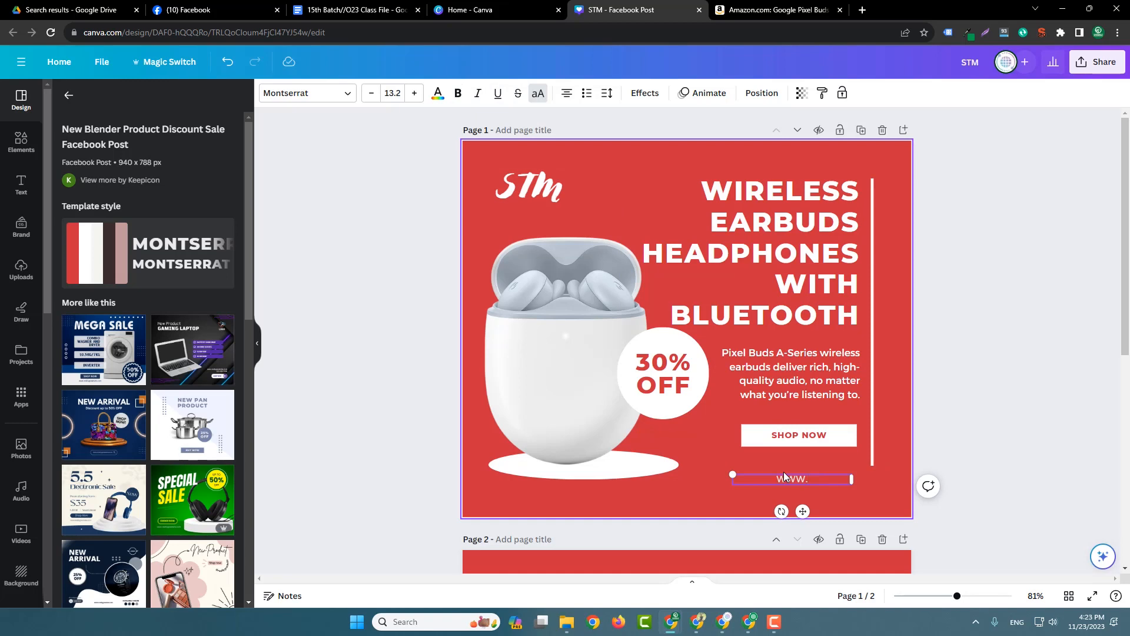
type(".stm.com")
left_click(970, 437)
left_click(805, 485)
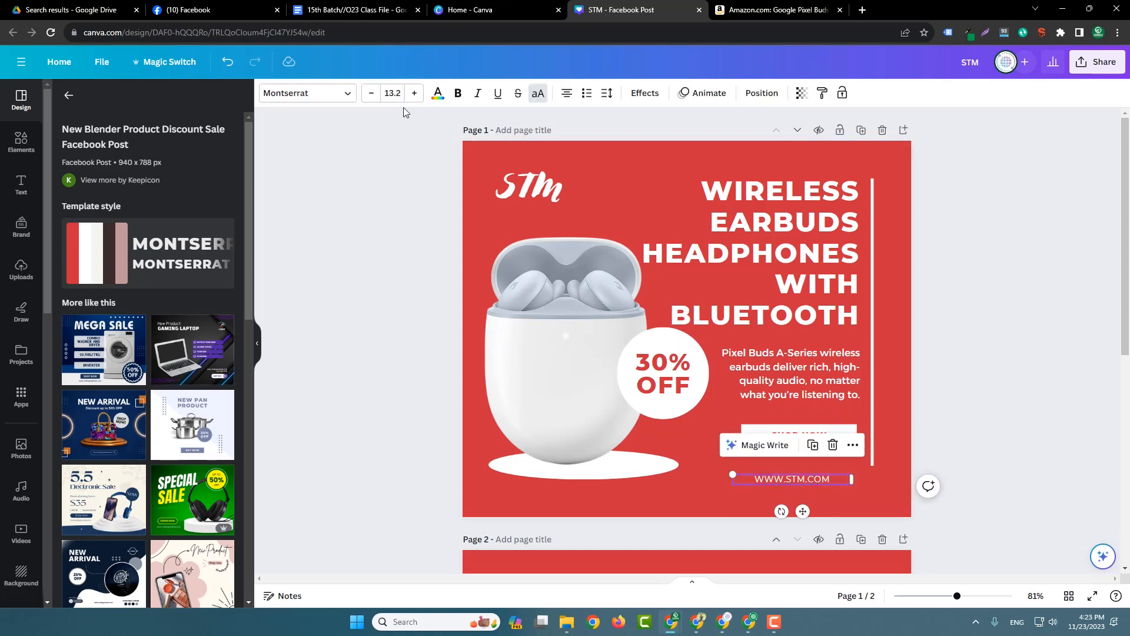
left_click(415, 96)
left_click(415, 95)
left_click(416, 96)
left_click(416, 96)
left_click(416, 96)
left_click(416, 96)
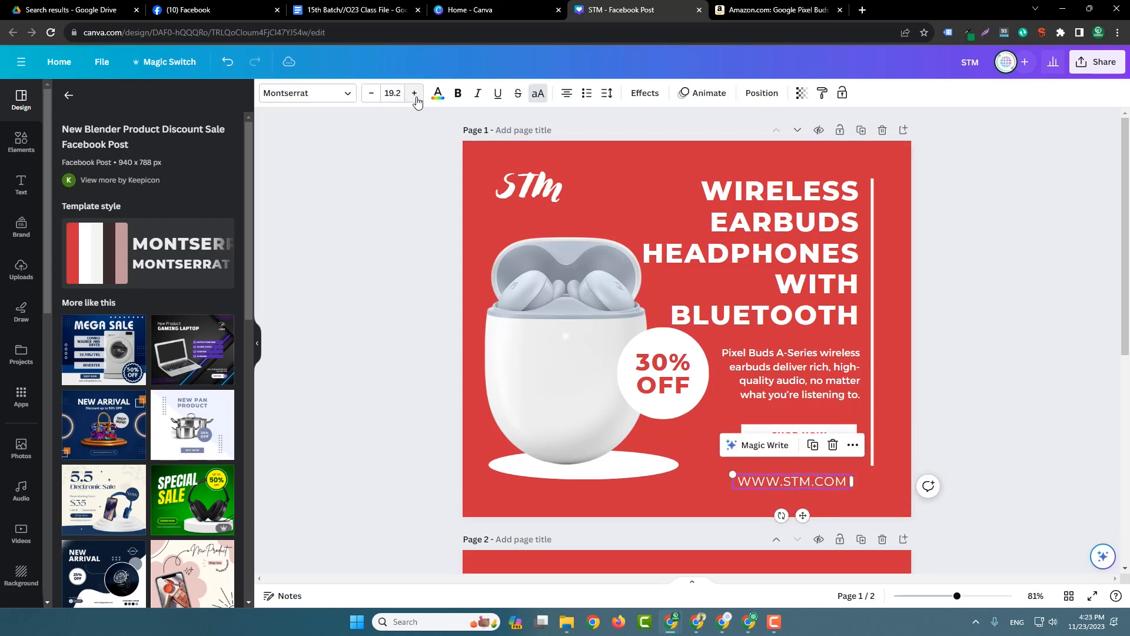
left_click(1070, 366)
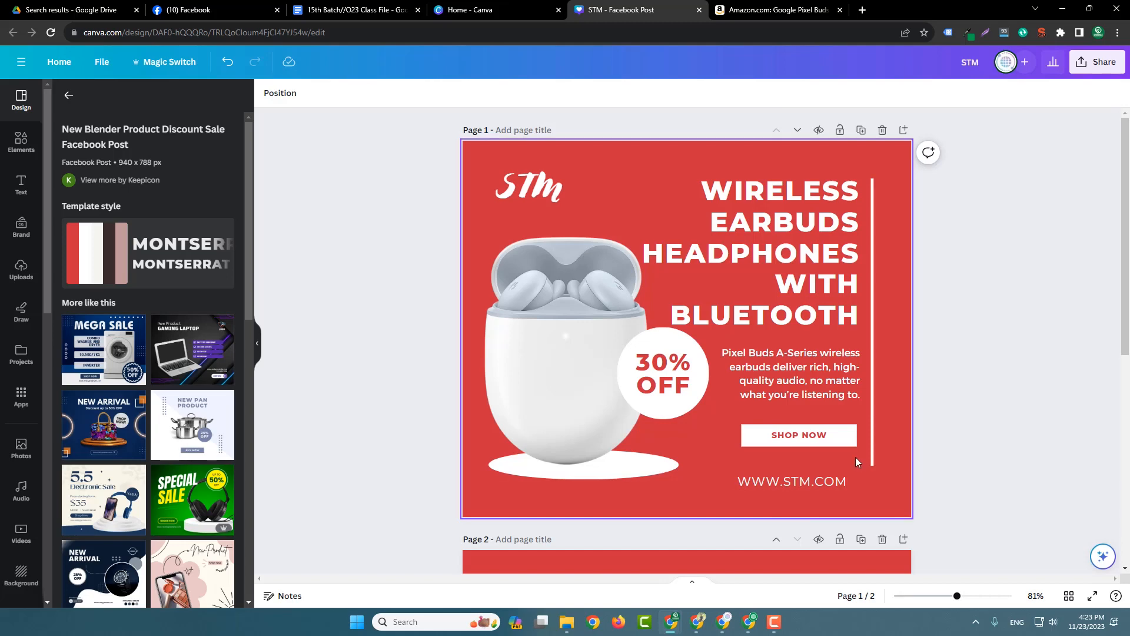
- Change the page 1 background from red to a custom solid blue, #3195CD
scroll(929, 353, "down", 5)
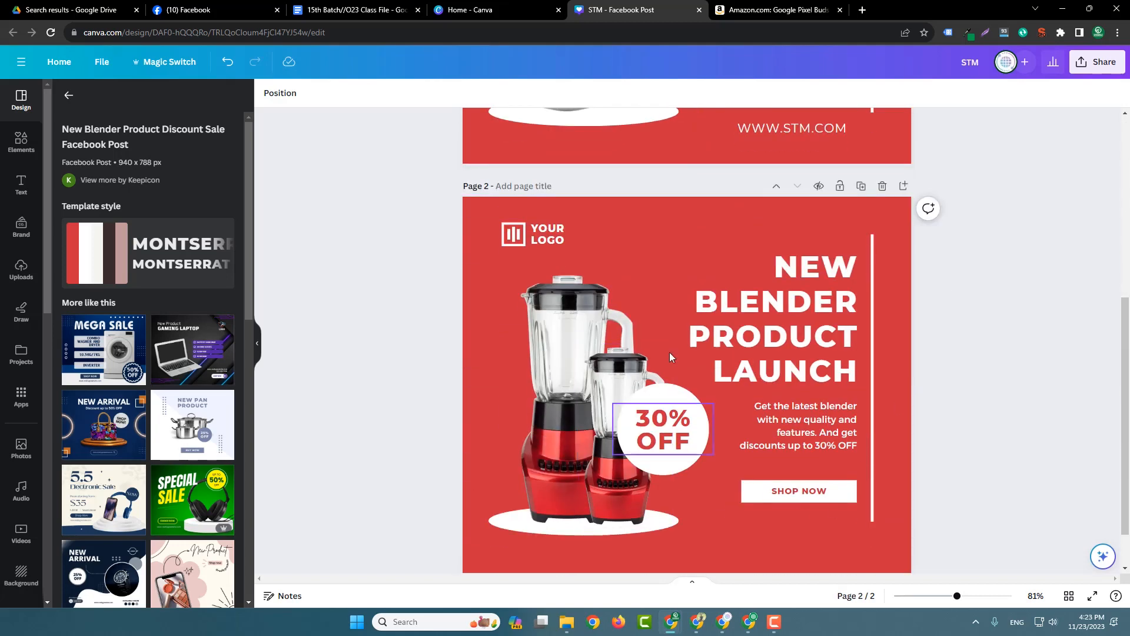
scroll(920, 458, "up", 5)
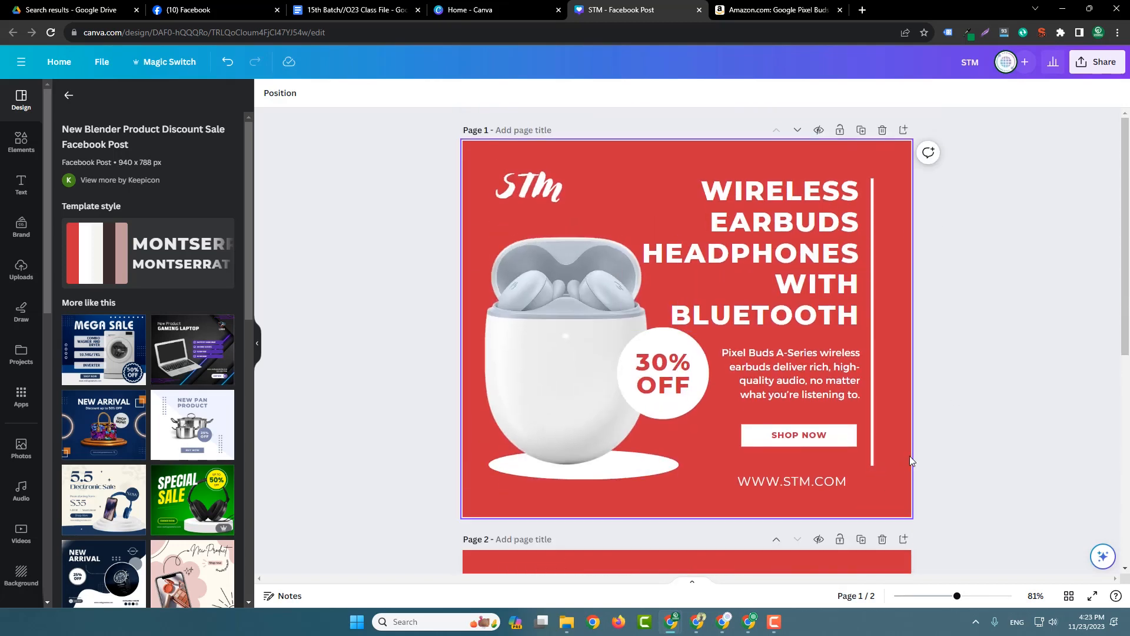
left_click(907, 333)
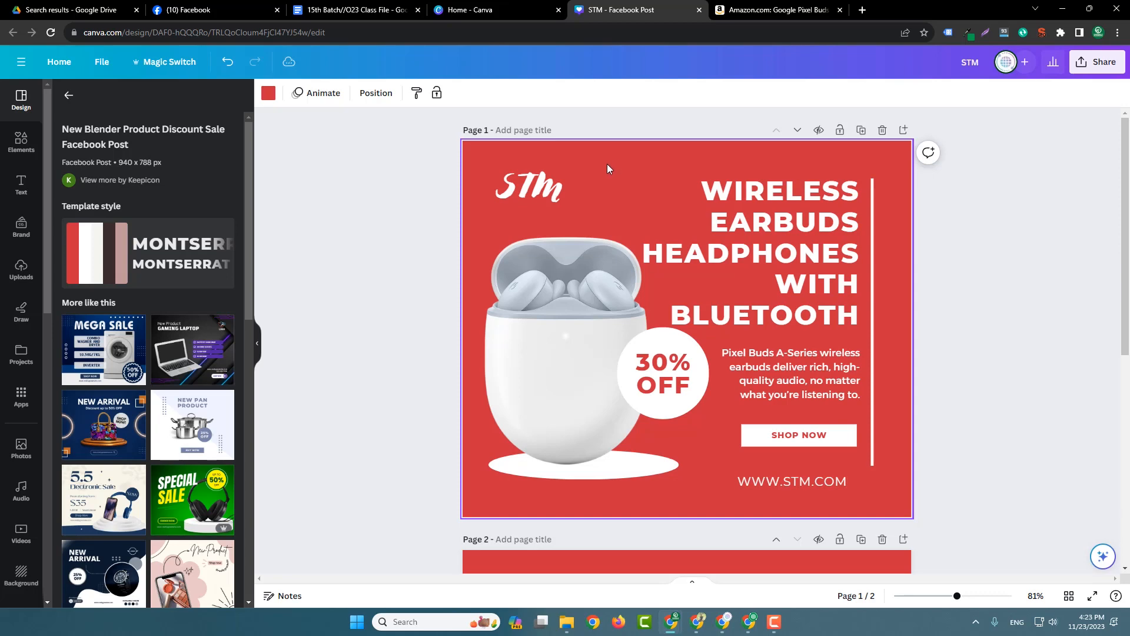
left_click(269, 98)
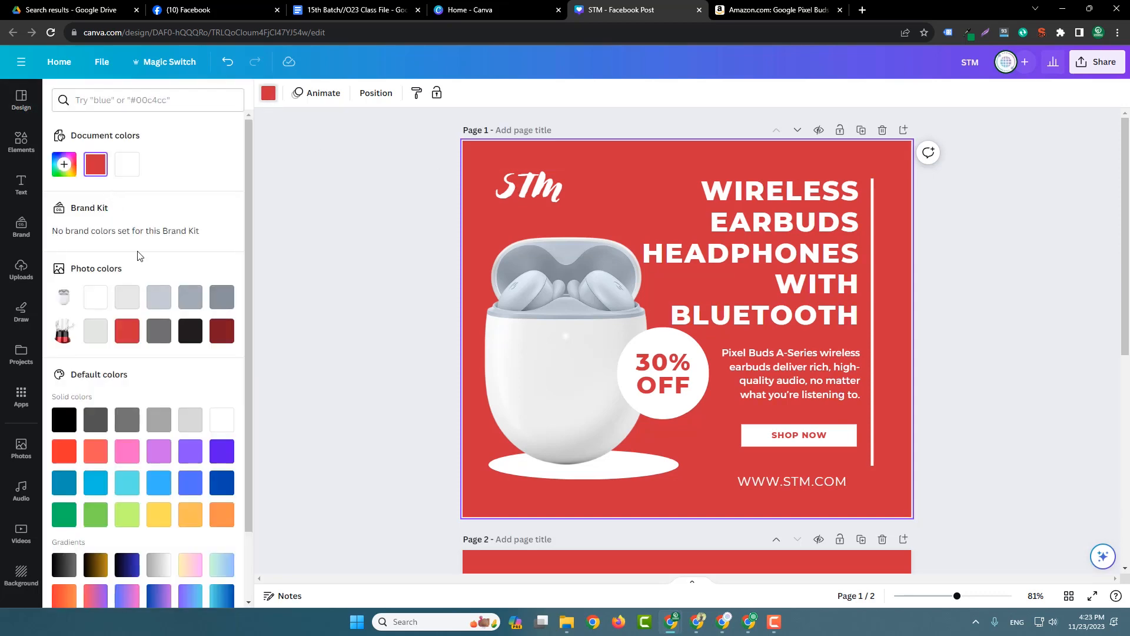
left_click(65, 166)
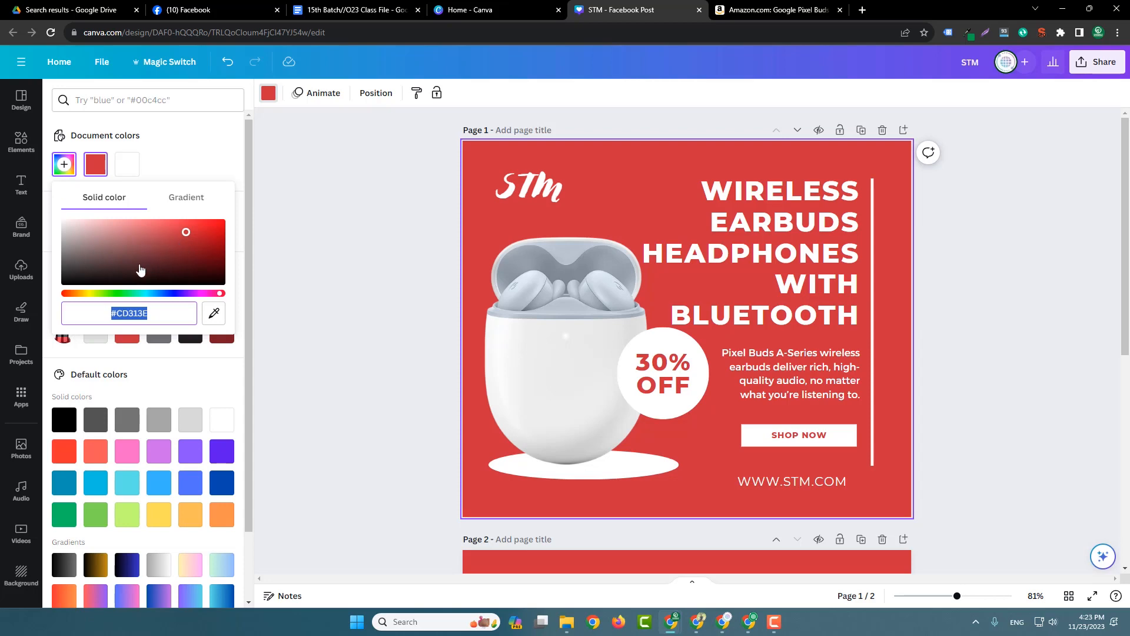
left_click_drag(123, 293, 154, 302)
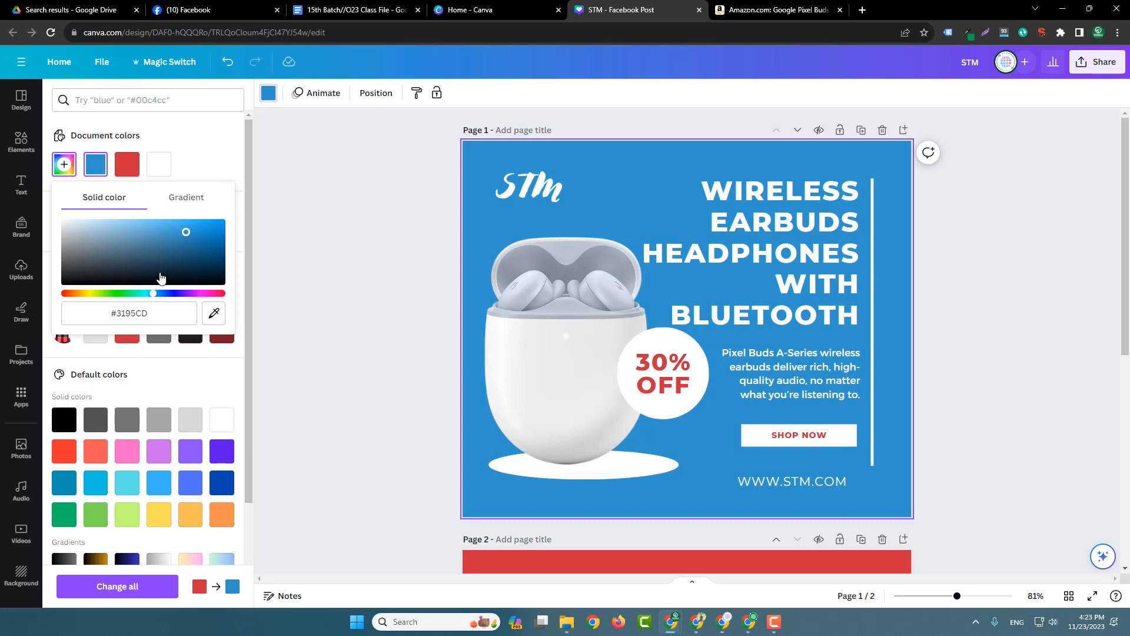
left_click(1015, 358)
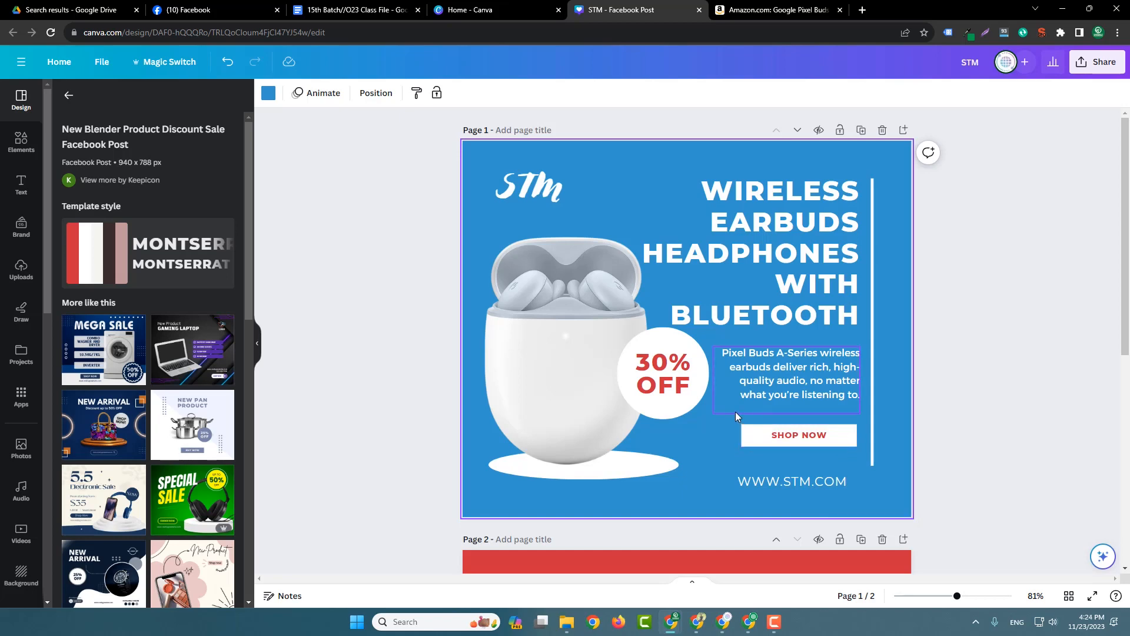
left_click(1015, 271)
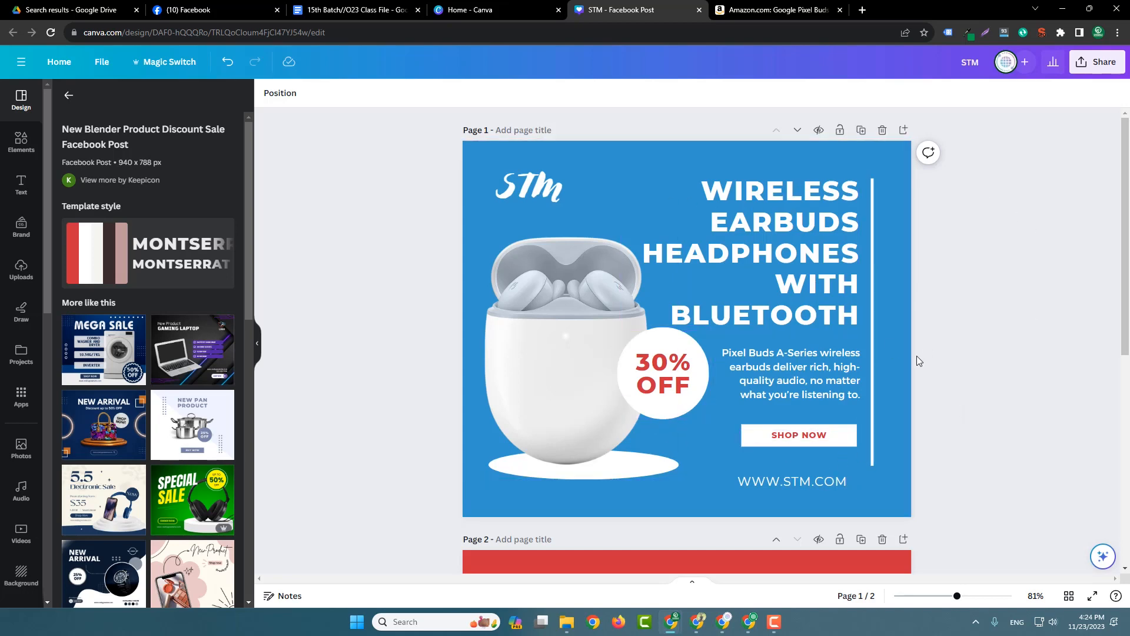
- Compare the edited earbuds post on page 1 with the original blender template on page 2
scroll(901, 374, "down", 3)
scroll(885, 390, "down", 4)
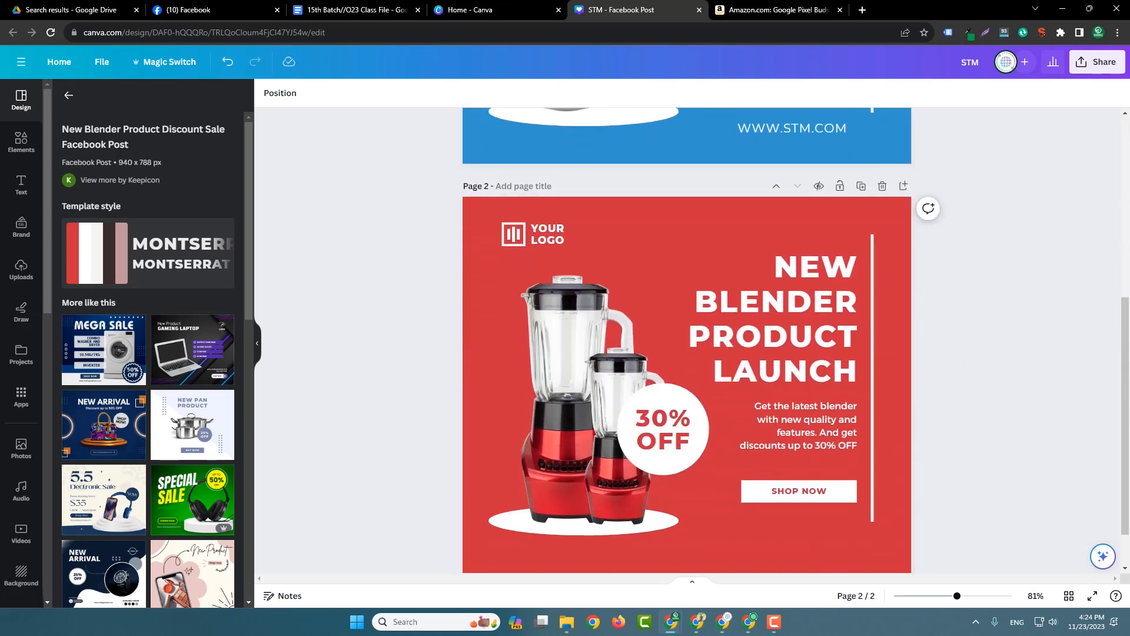
left_click_drag(1127, 377, 1118, 201)
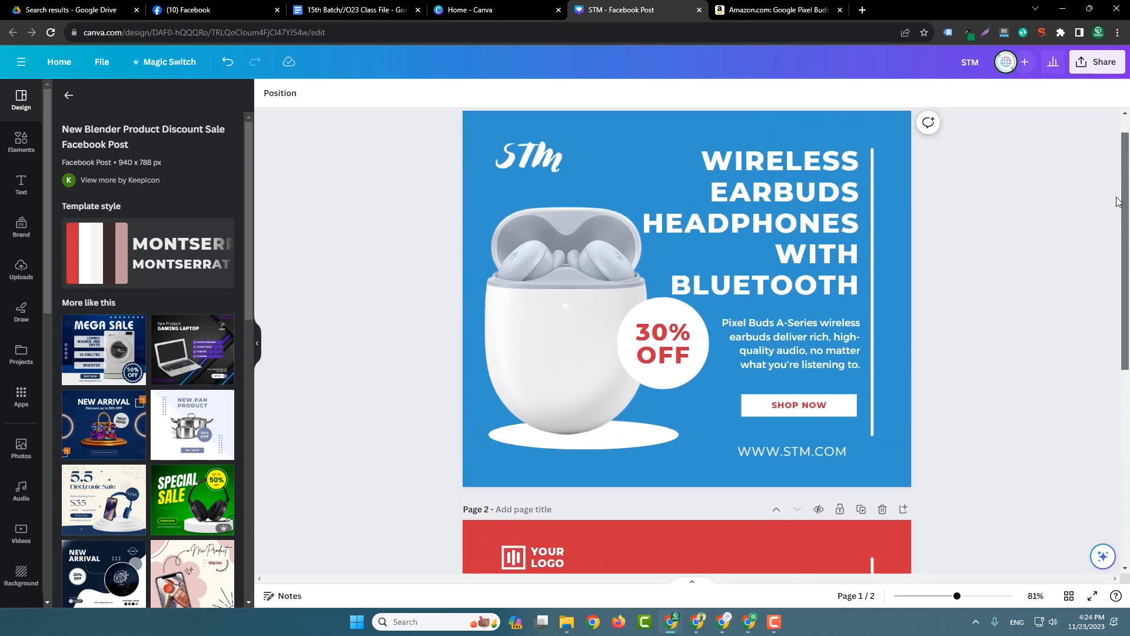
scroll(951, 270, "down", 3, "ctrl")
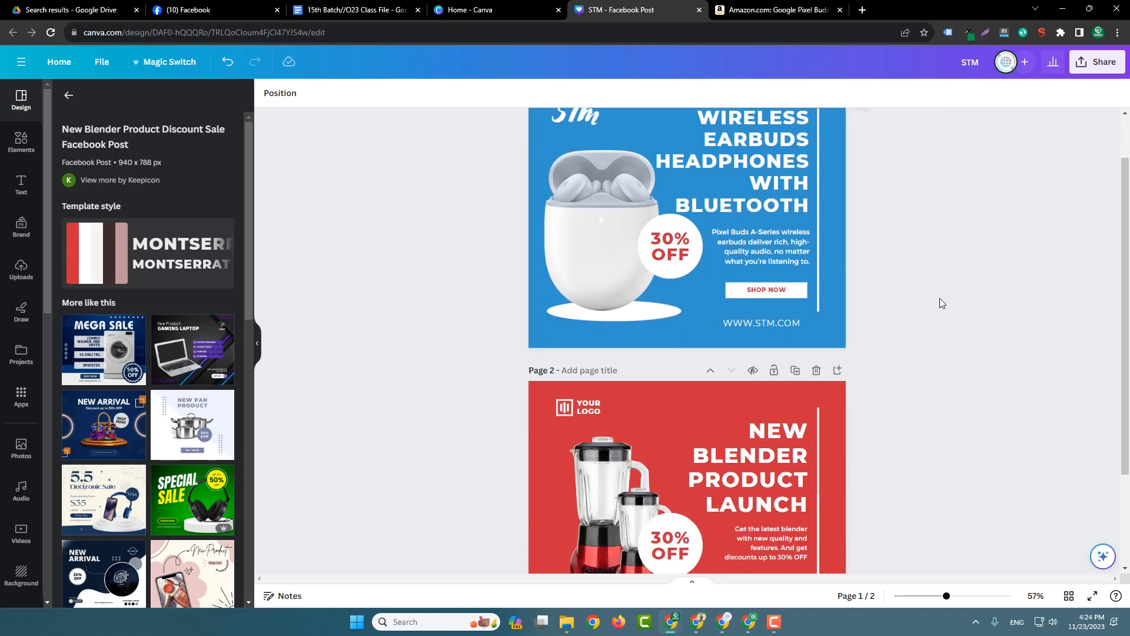
scroll(941, 302, "down", 2, "ctrl")
scroll(989, 303, "down", 2)
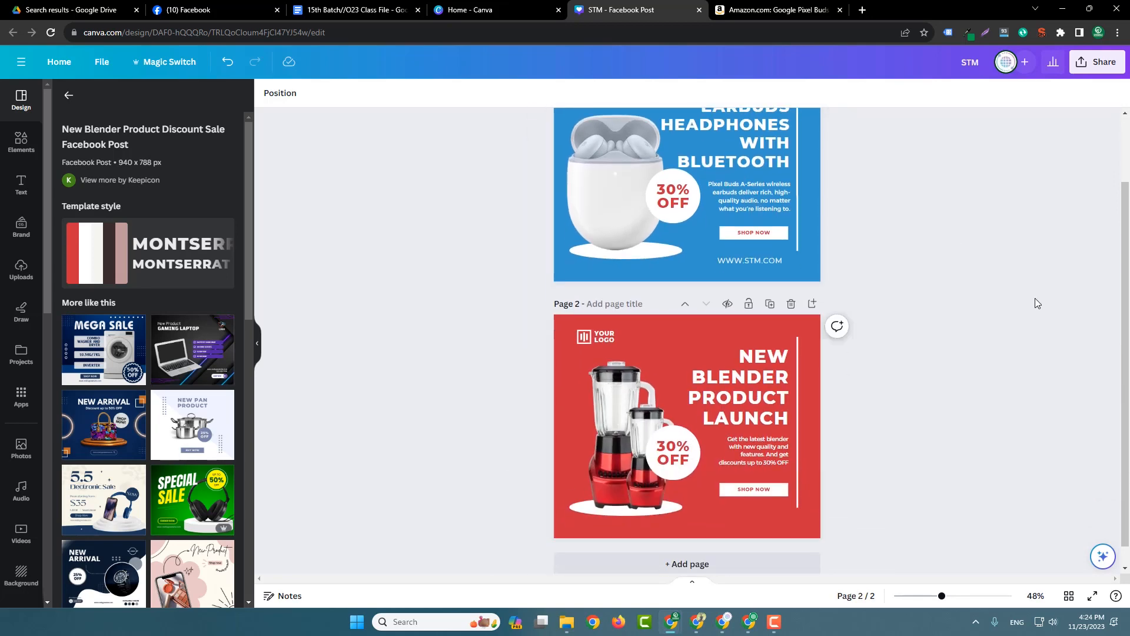
left_click_drag(1125, 332, 1128, 296)
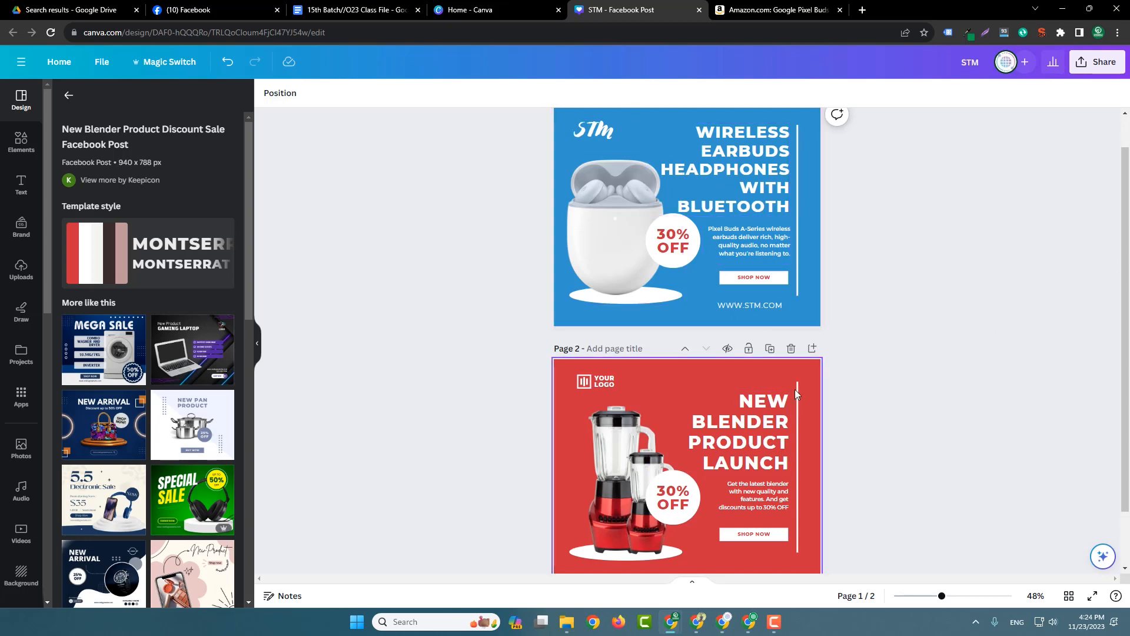
- Remove the final S from EARBUDS in the page 1 headline so the word reads EARBUD
left_click(746, 241)
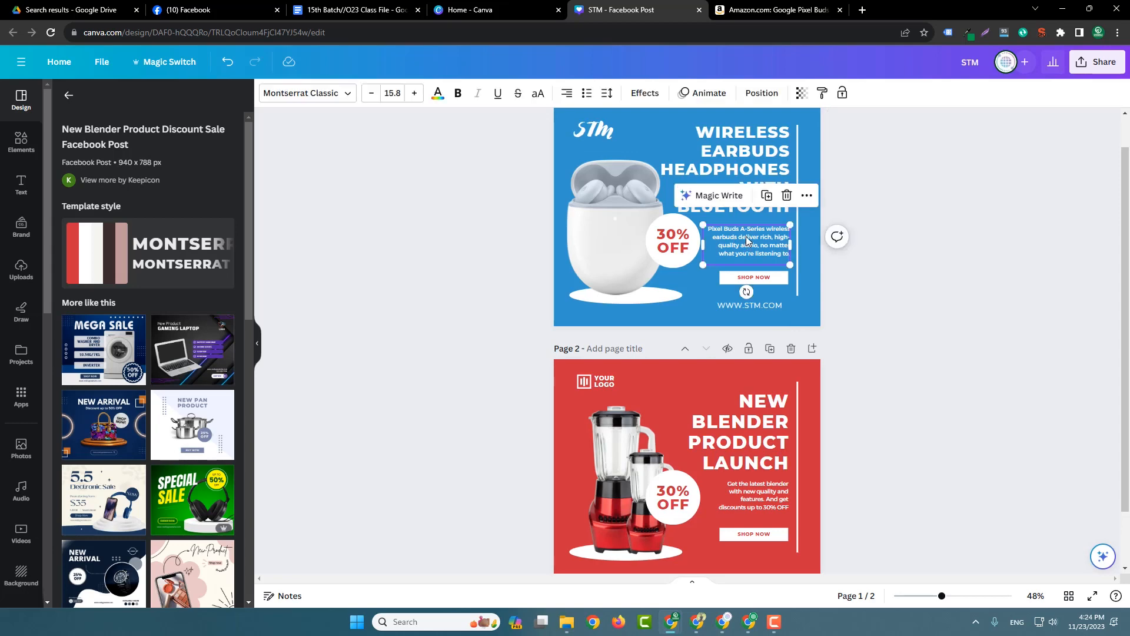
left_click(742, 154)
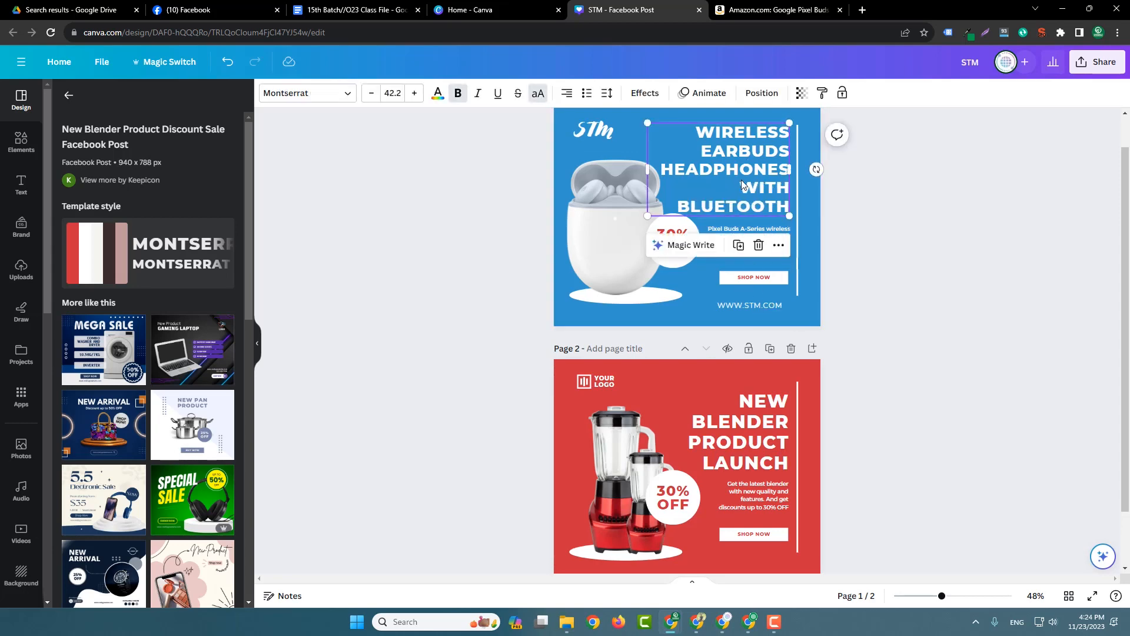
double_click(737, 173)
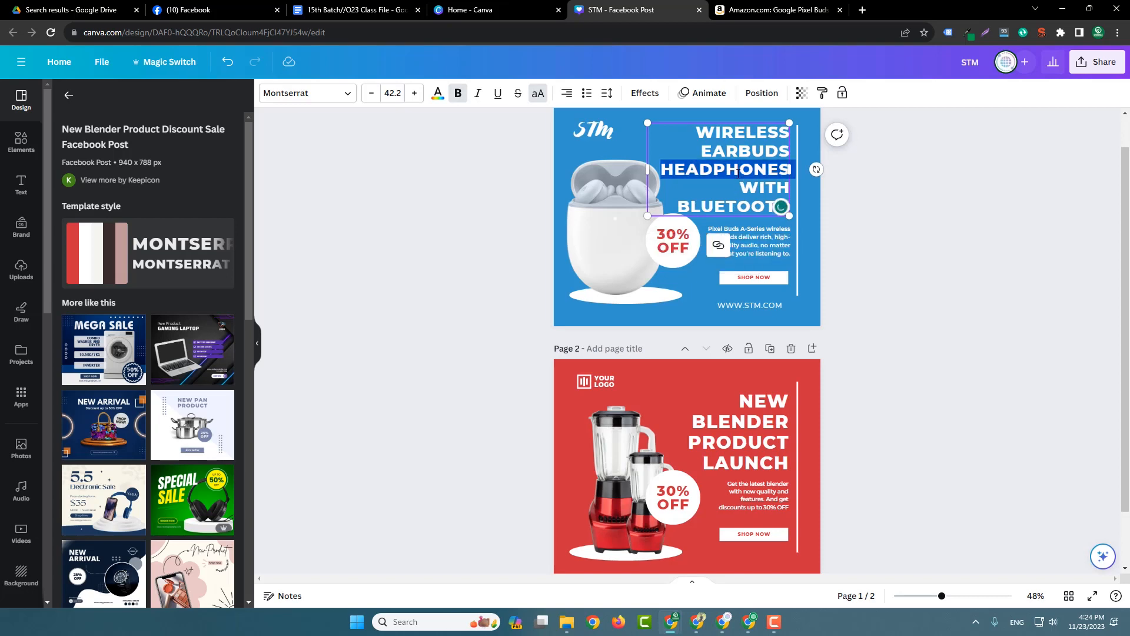
triple_click(737, 173)
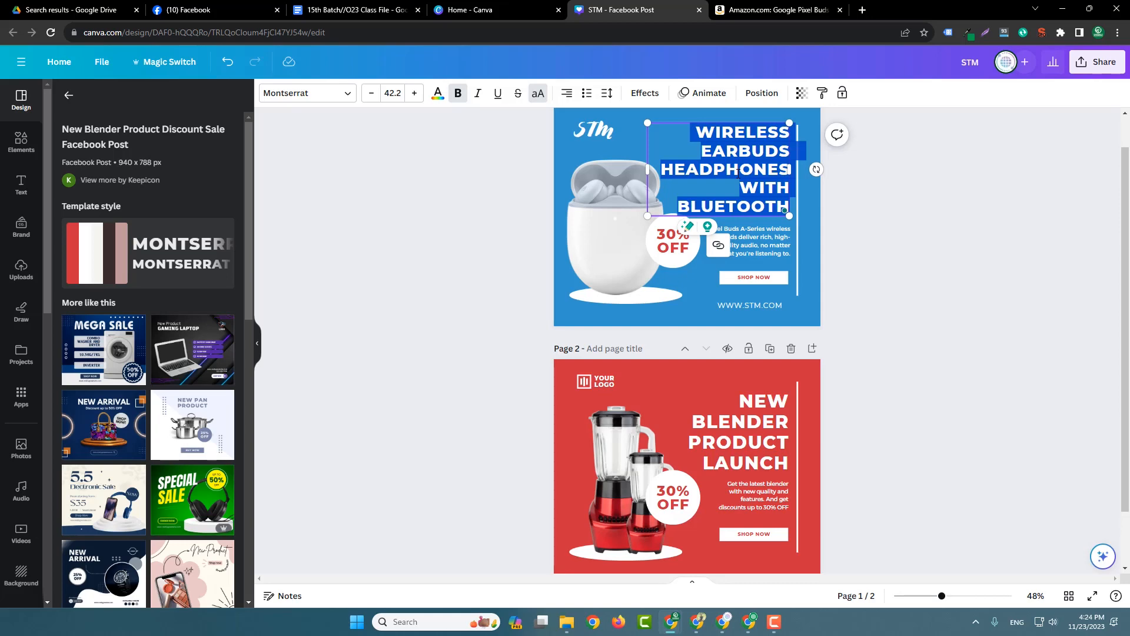
left_click(785, 151)
key("BackSpace")
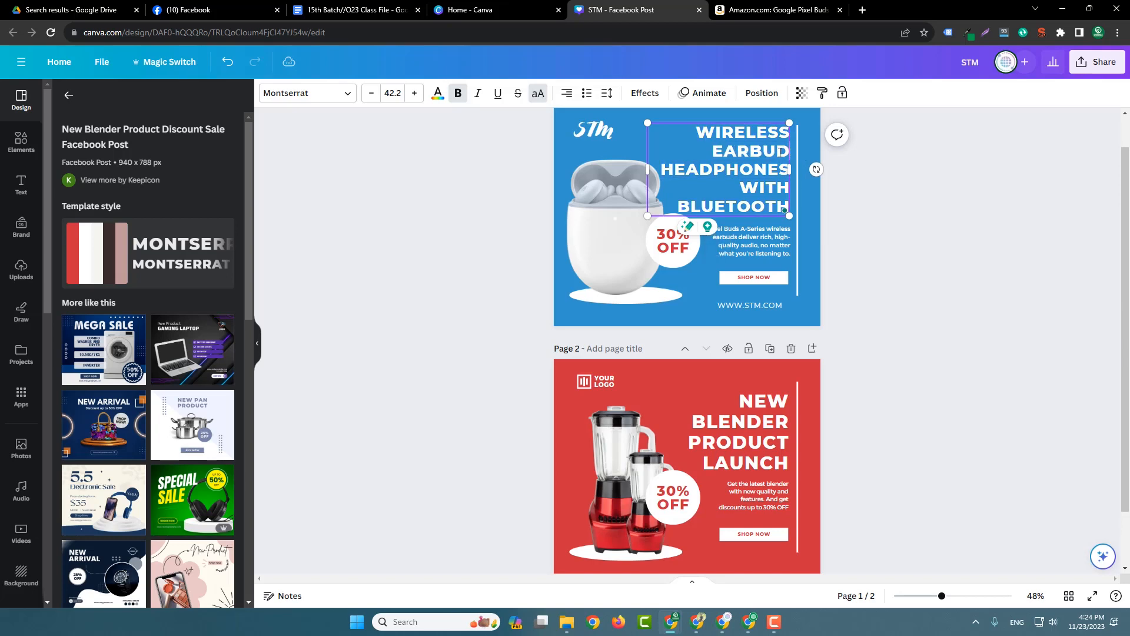
left_click(895, 183)
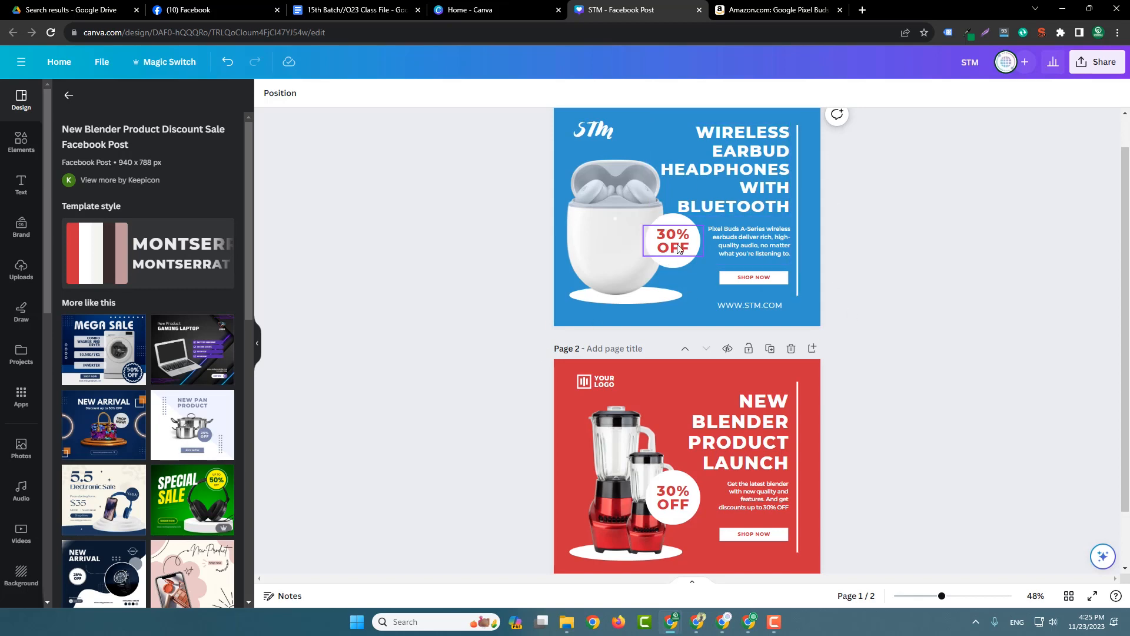
- Check the discount on the Amazon product page, and change the page 1 badge in the Canva design to 40% OFF
scroll(775, 260, "up", 2)
scroll(776, 260, "up", 2)
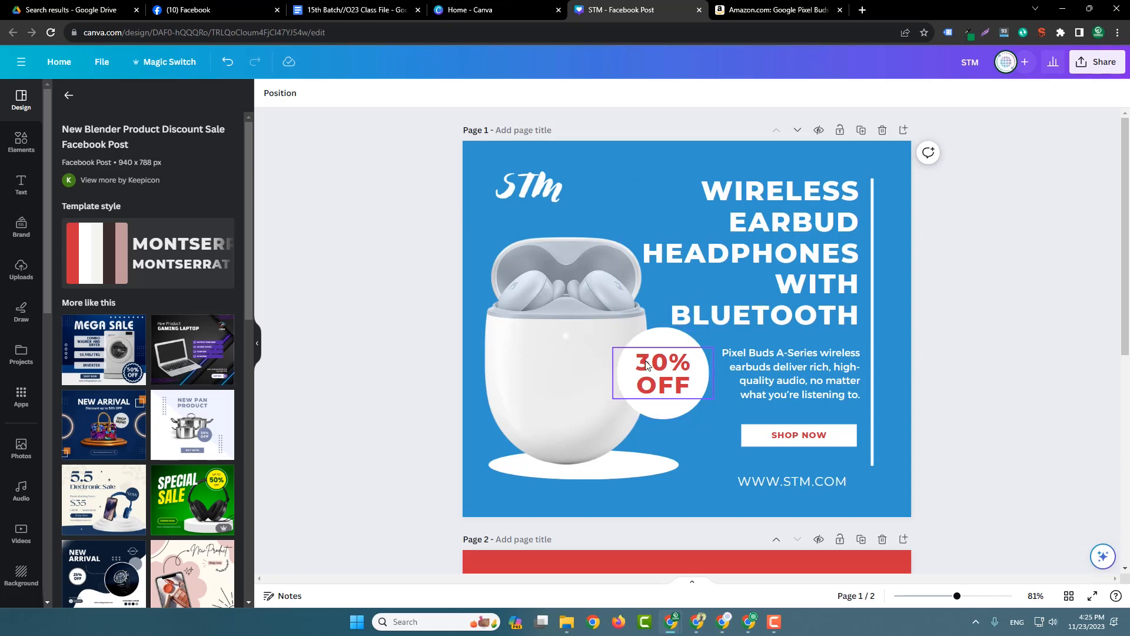
left_click(759, 10)
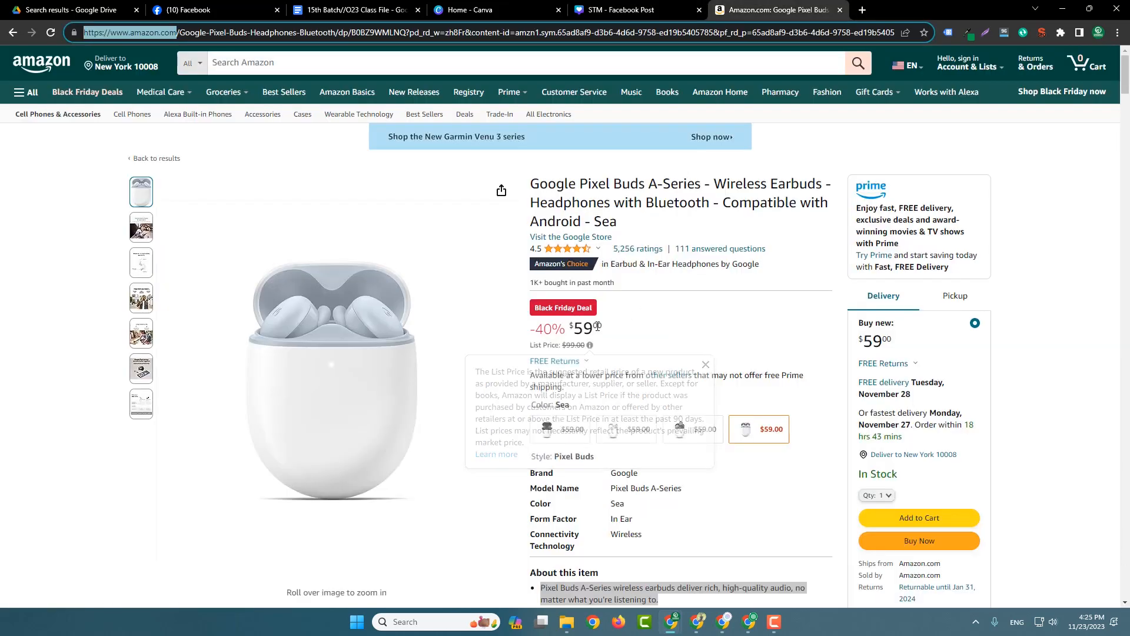
left_click_drag(562, 332, 530, 329)
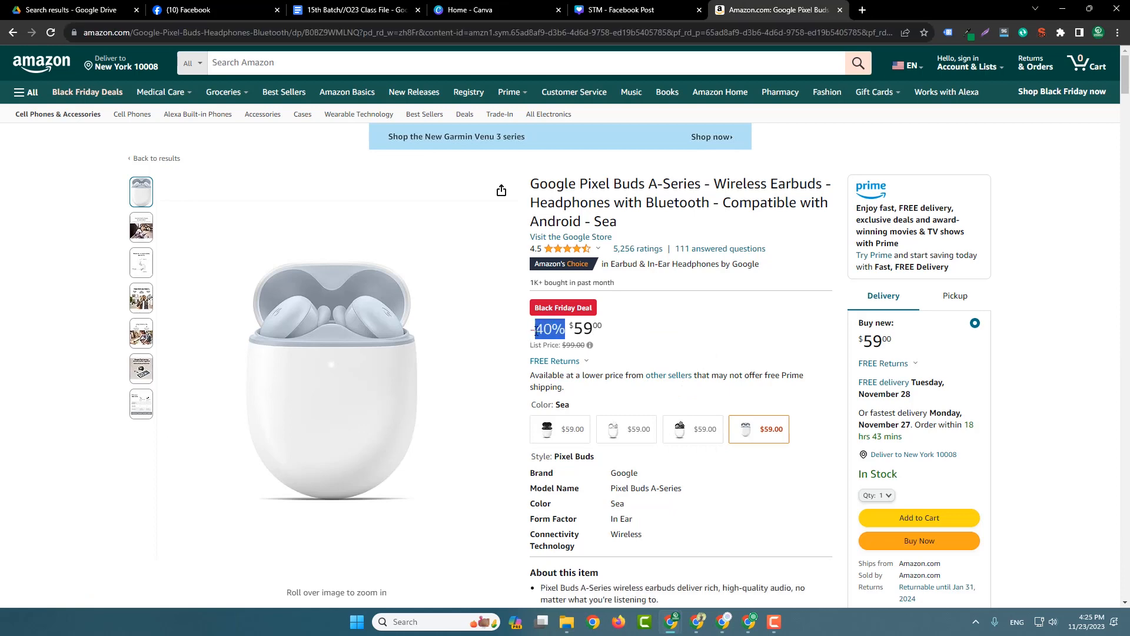
left_click(633, 9)
double_click(639, 368)
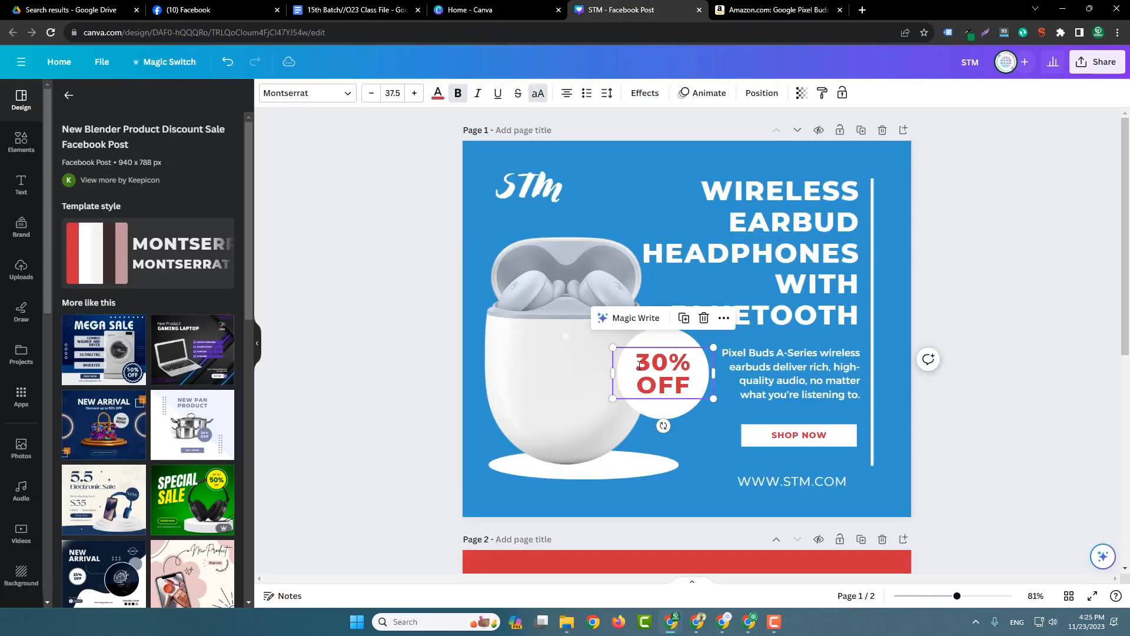
left_click(642, 362)
key("shift+Right")
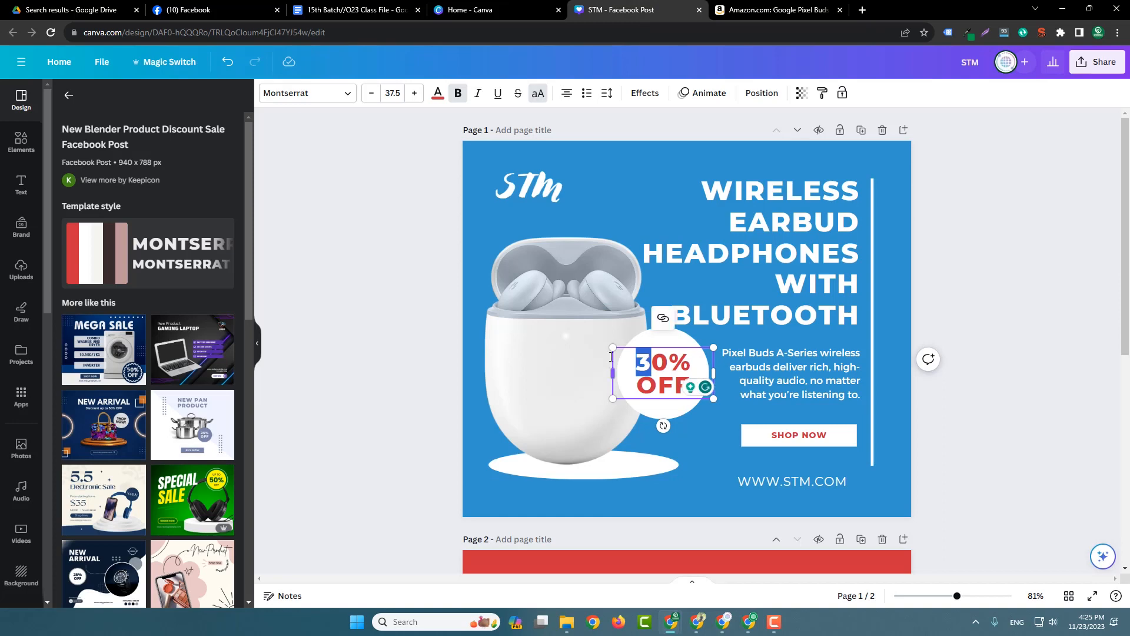
type("4")
left_click(1055, 260)
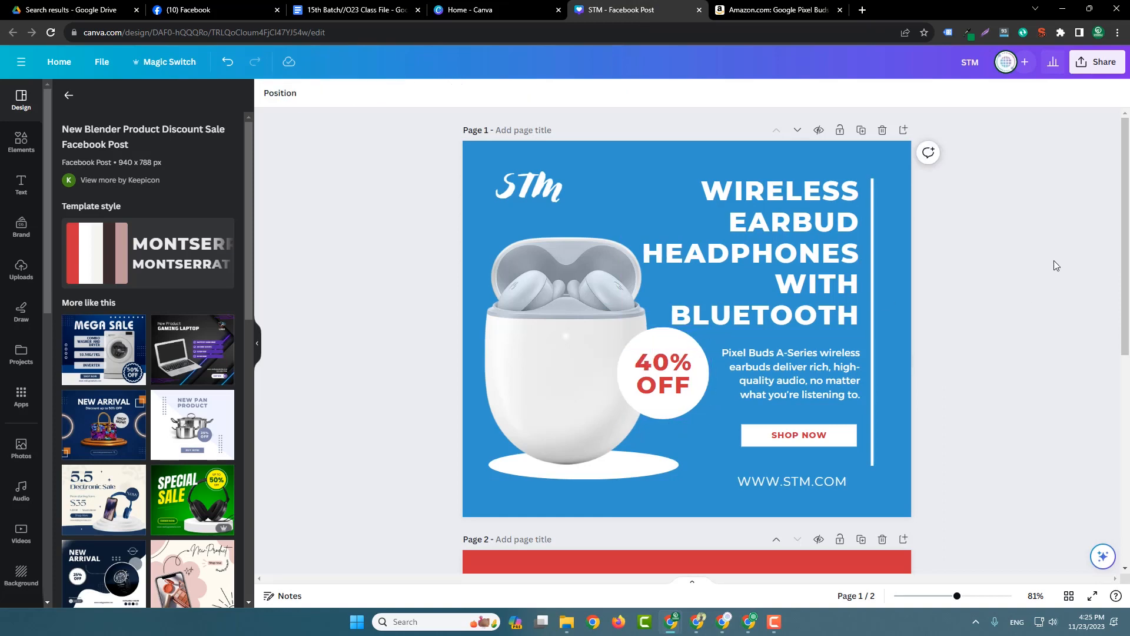
- Adjust the light of the earbuds photo on page 1, setting contrast to -23 and brightness to -8
left_click(799, 10)
left_click(624, 10)
left_click(566, 329)
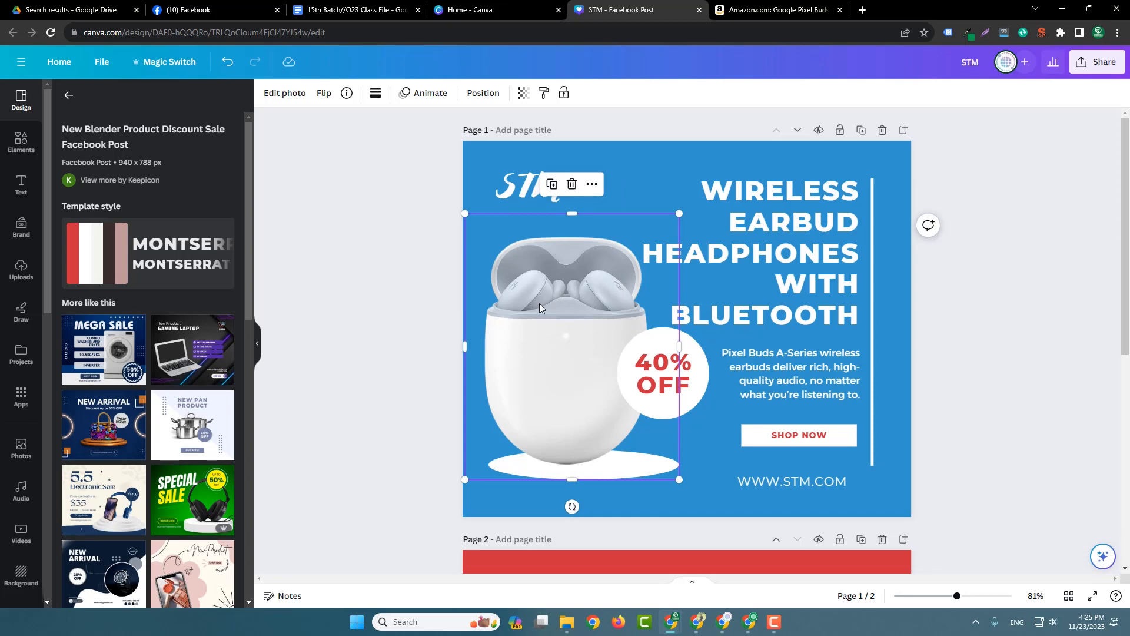
left_click(272, 93)
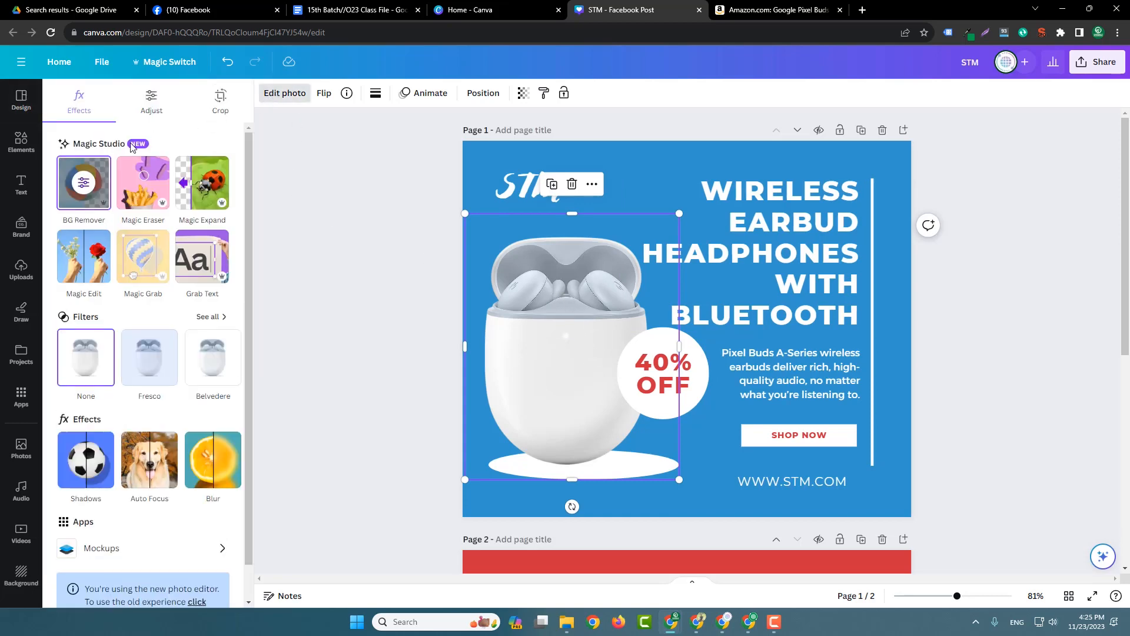
left_click(147, 110)
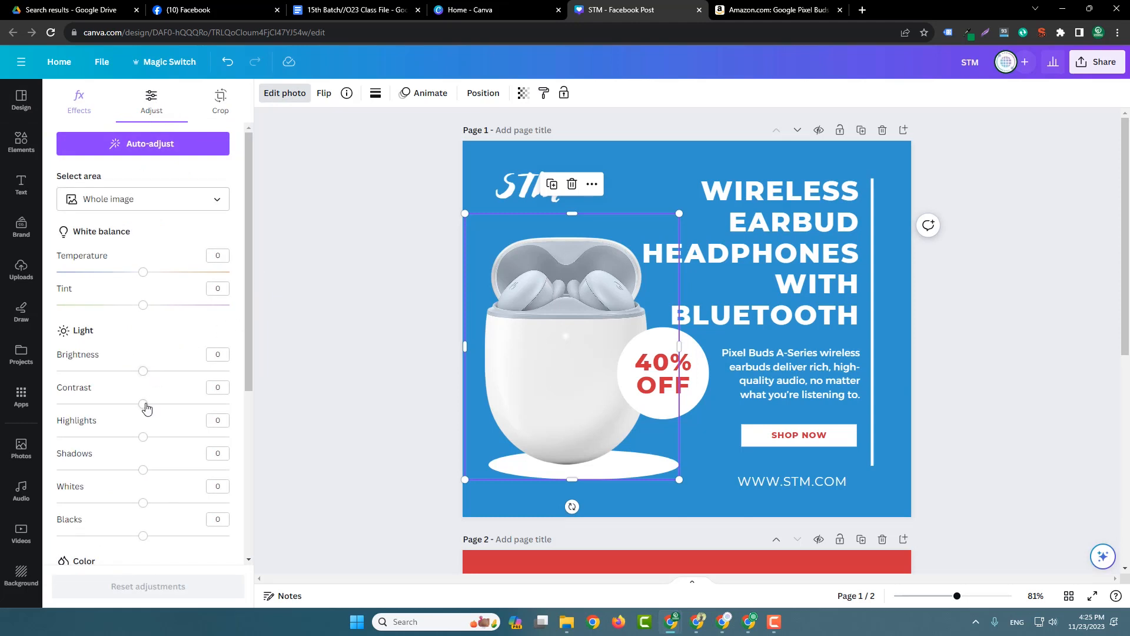
left_click_drag(144, 403, 137, 379)
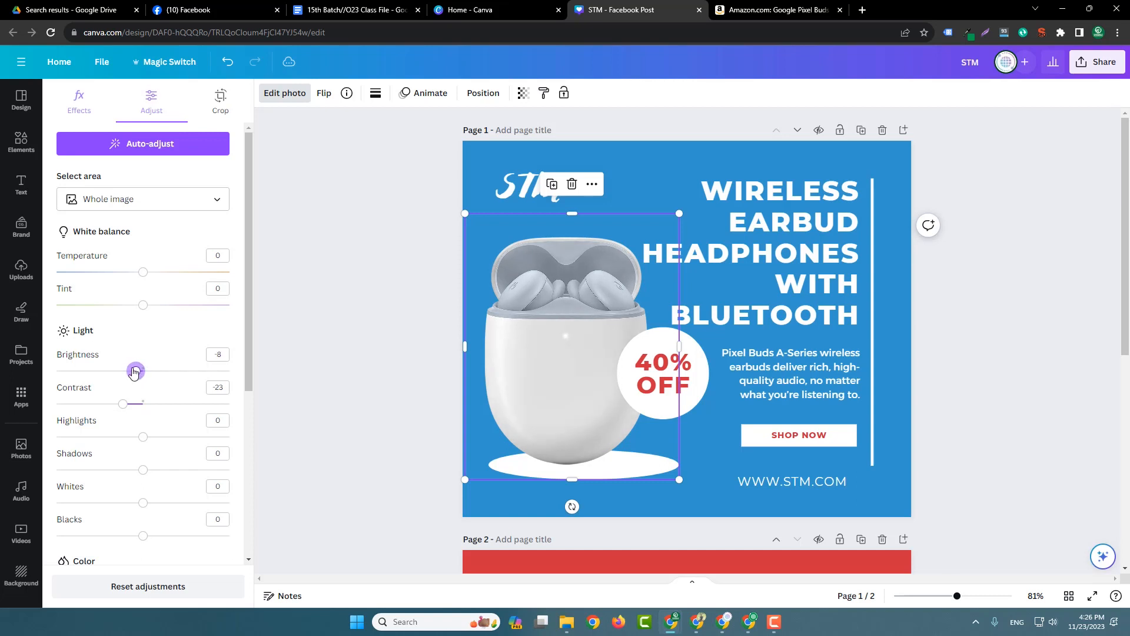
- Set the earbuds photo's shadows to -63 and blacks to 40, and finish editing the photo
left_click(146, 438)
left_click_drag(144, 471, 177, 477)
scroll(161, 475, "down", 1)
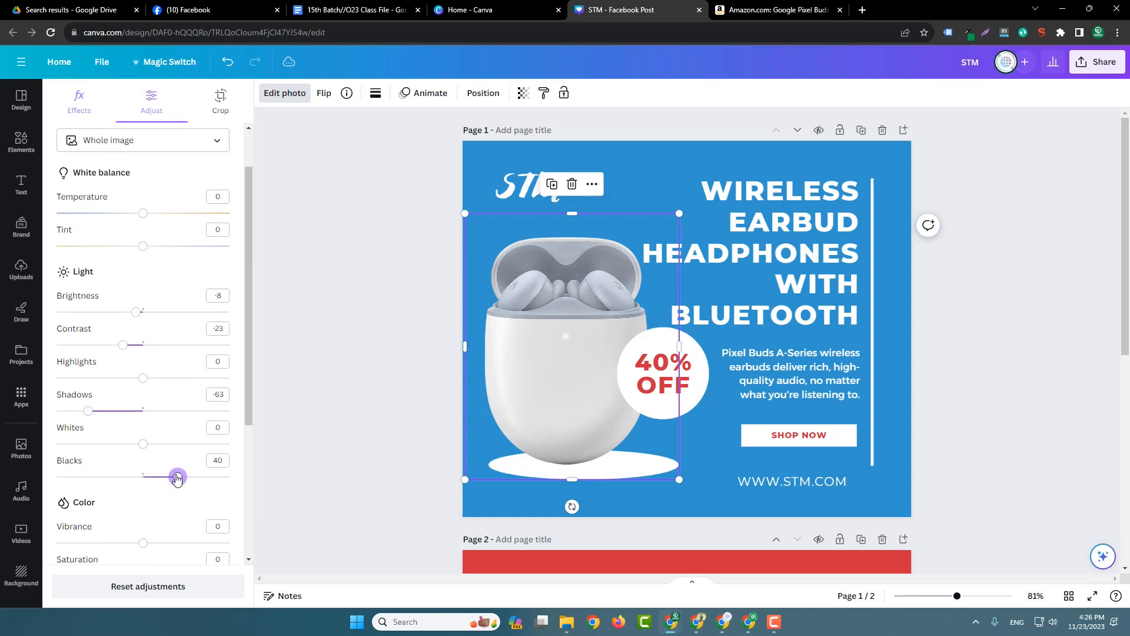
scroll(175, 471, "down", 4)
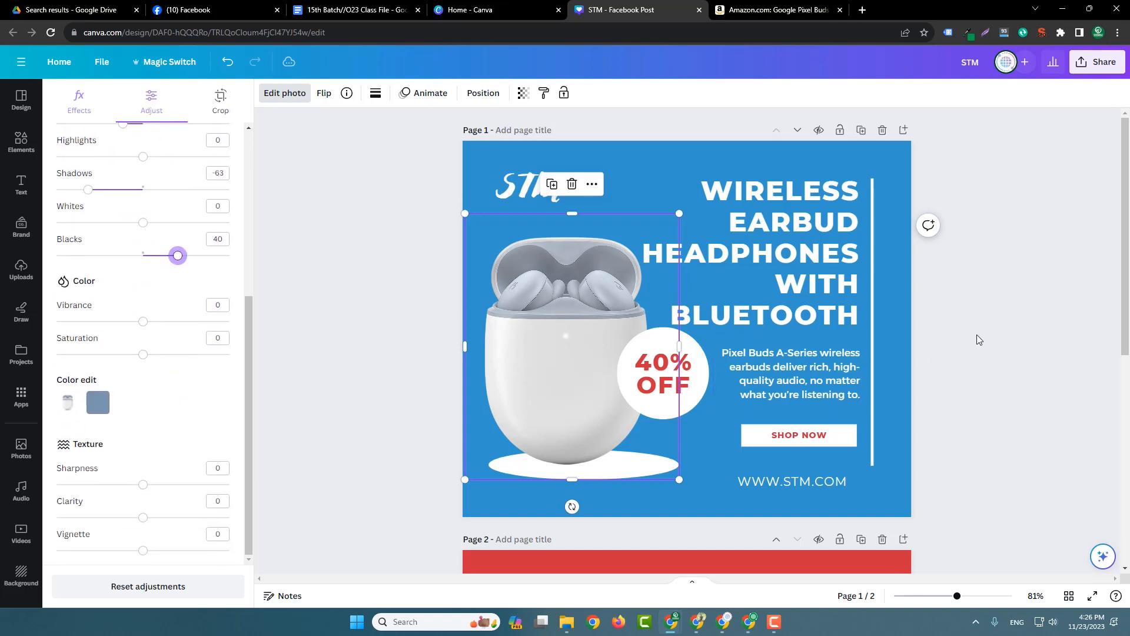
left_click(966, 280)
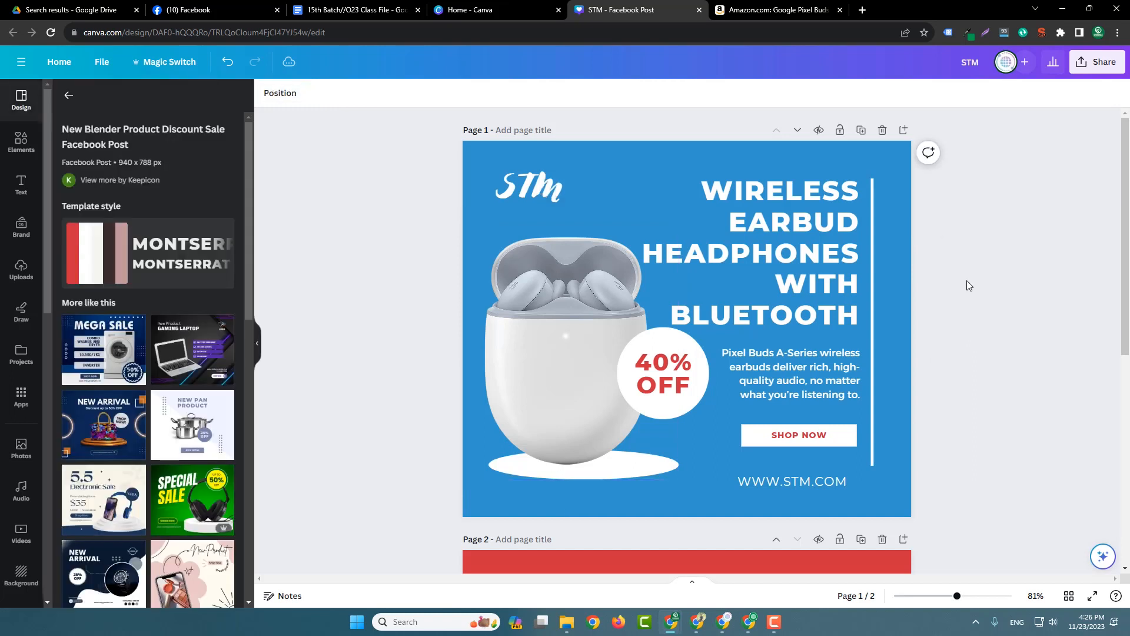